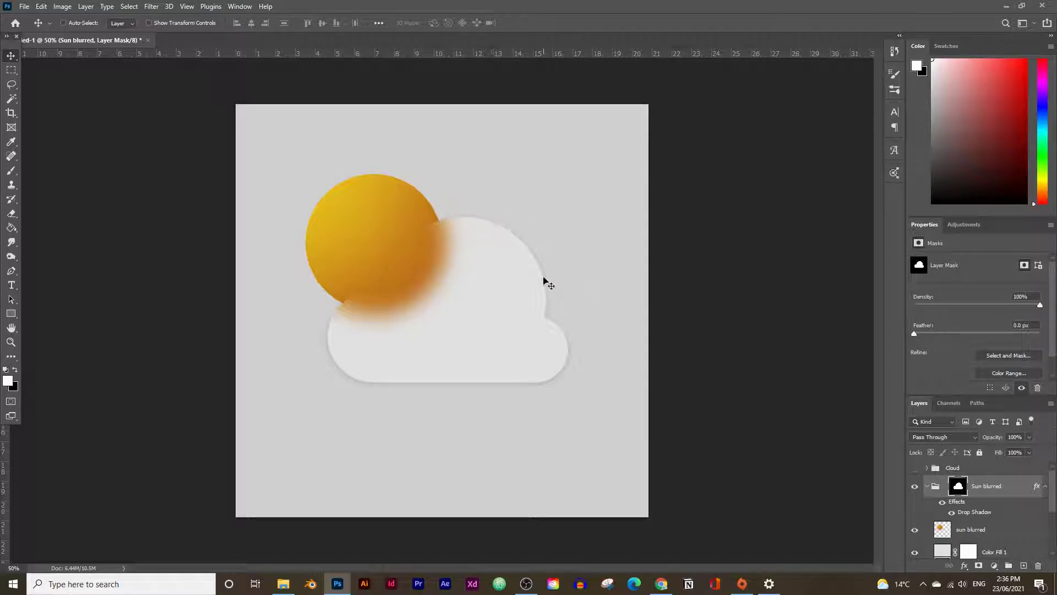
{"action": "mouse_move", "coordinate": [477, 264]}
{"action": "left_mouse_down"}
{"action": "mouse_move", "coordinate": [523, 314]}
{"action": "mouse_move", "coordinate": [413, 213]}
{"action": "mouse_move", "coordinate": [364, 225]}
{"action": "mouse_move", "coordinate": [445, 291]}
{"action": "mouse_move", "coordinate": [465, 245]}
{"action": "mouse_move", "coordinate": [477, 266]}
{"action": "mouse_move", "coordinate": [468, 262]}
{"action": "left_mouse_up"}
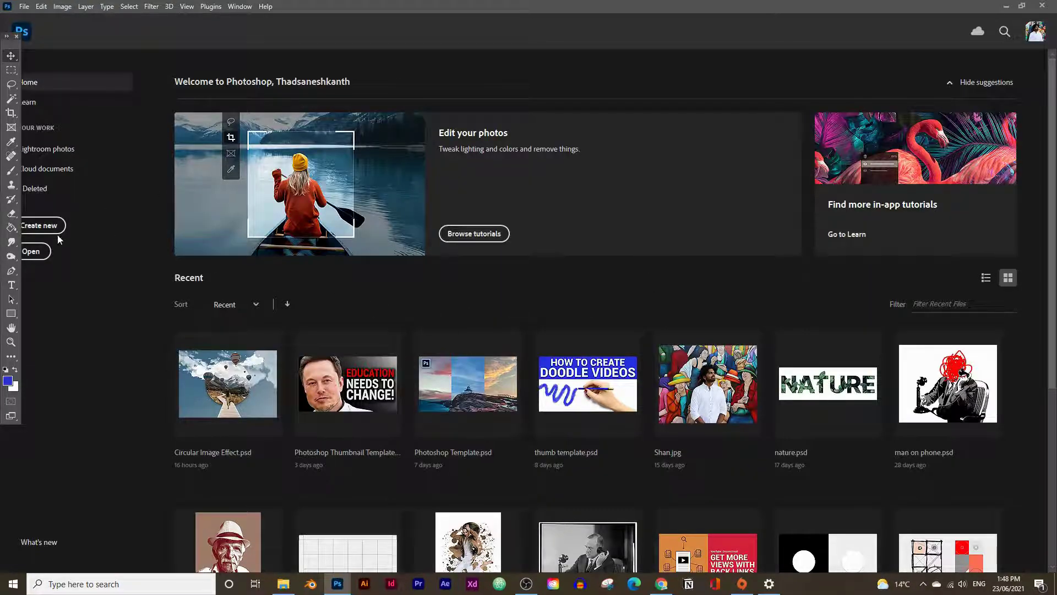
Create a new 1500 x 1500 pixel document at 72 pixels/inch in 8-bit RGB Color with a white background.
{"action": "left_click", "coordinate": [39, 225]}
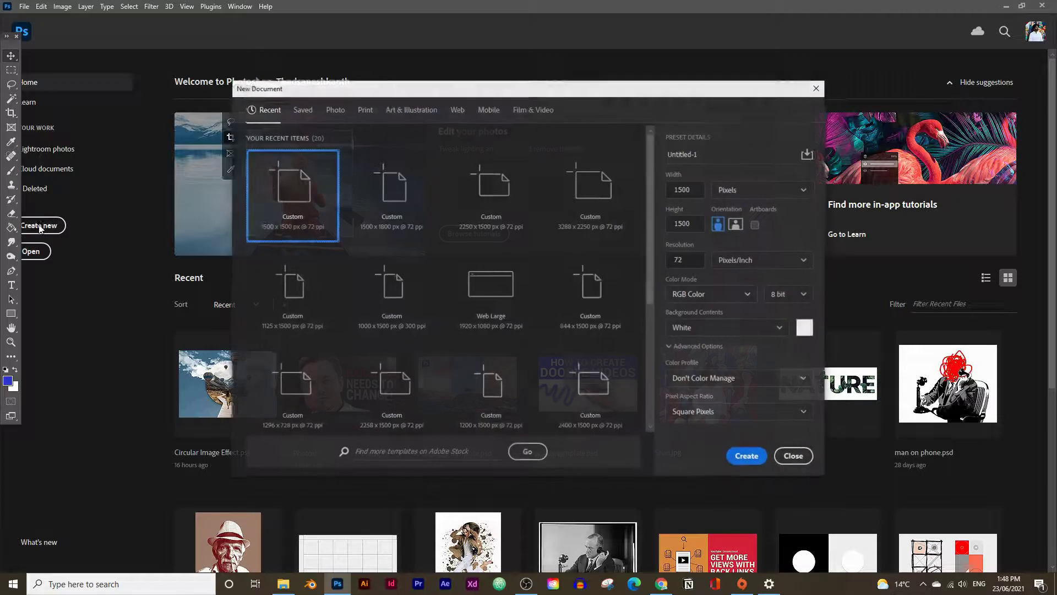
{"action": "left_click", "coordinate": [666, 177]}
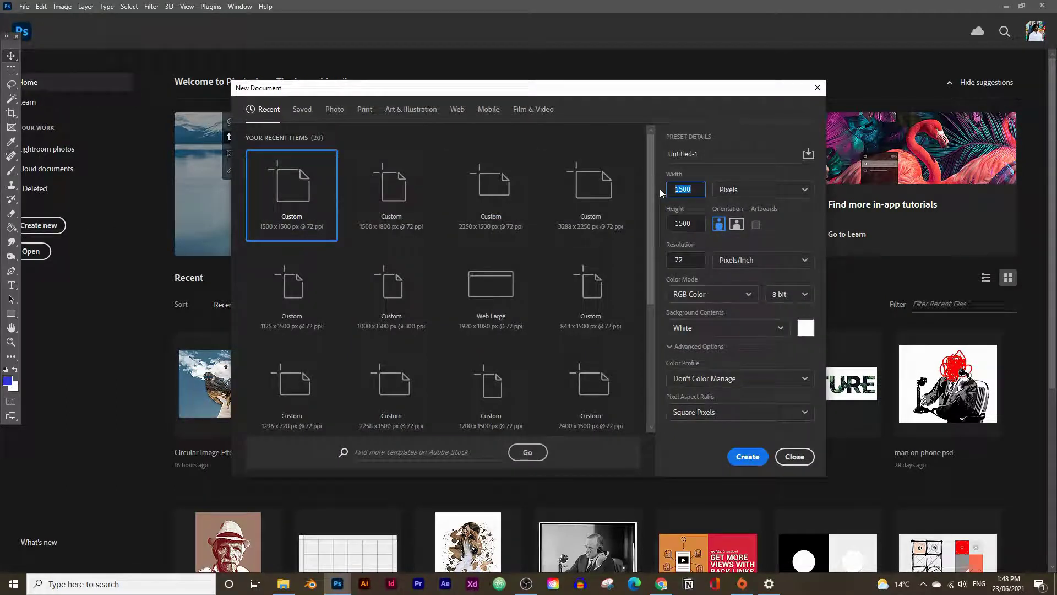
{"action": "type", "text": "1500"}
{"action": "left_click", "coordinate": [732, 194]}
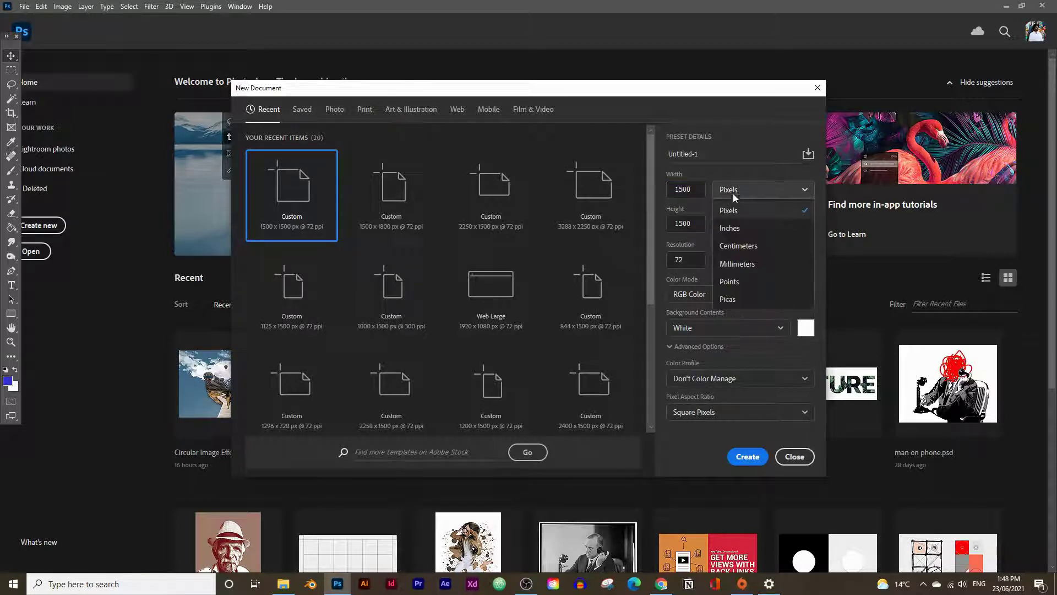
{"action": "left_click", "coordinate": [669, 230]}
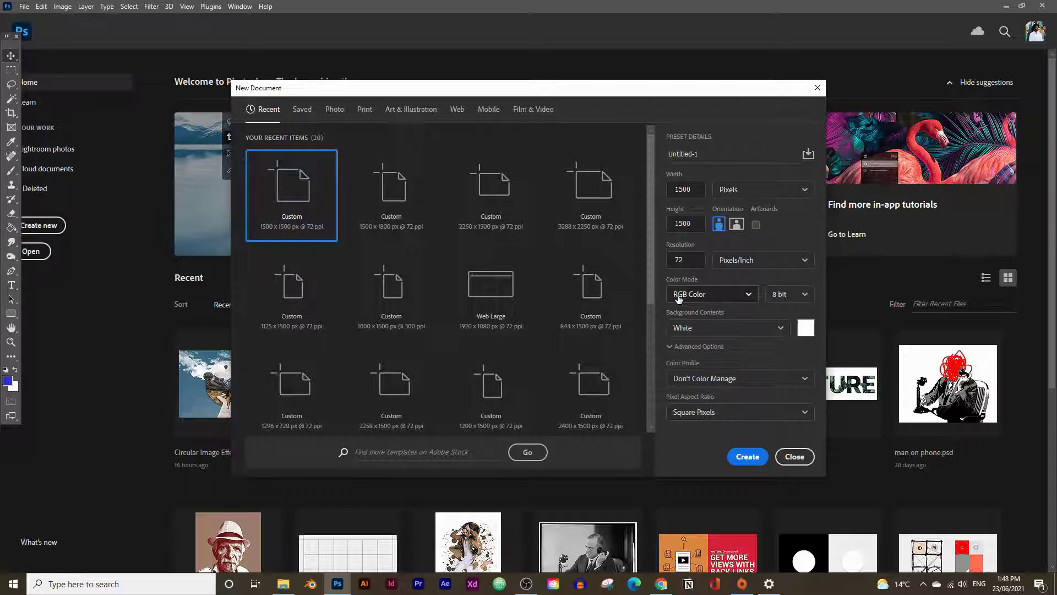
{"action": "left_click", "coordinate": [801, 290]}
{"action": "left_click", "coordinate": [727, 311]}
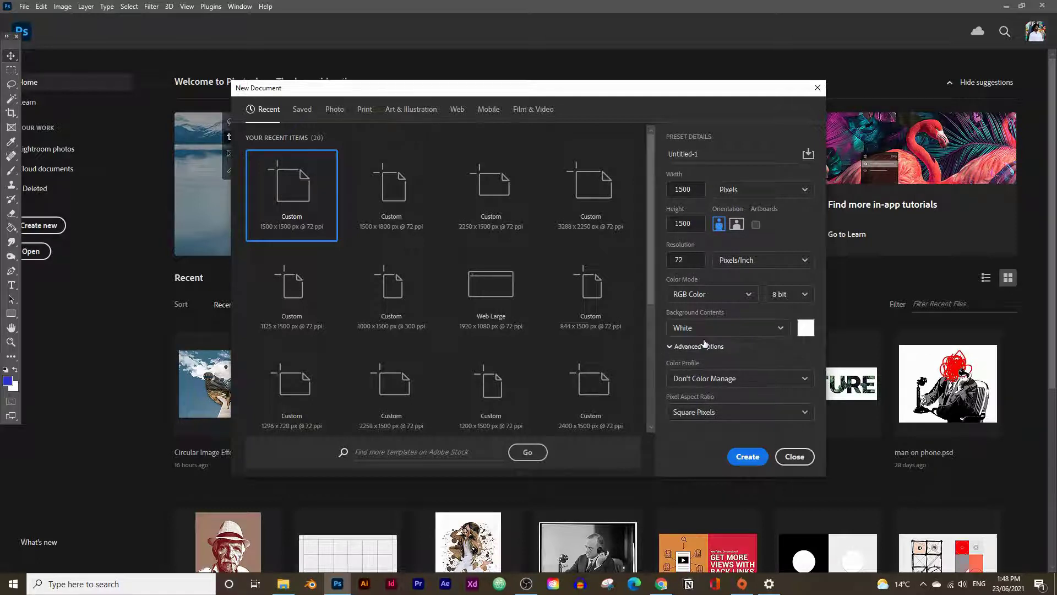
{"action": "left_click", "coordinate": [748, 457]}
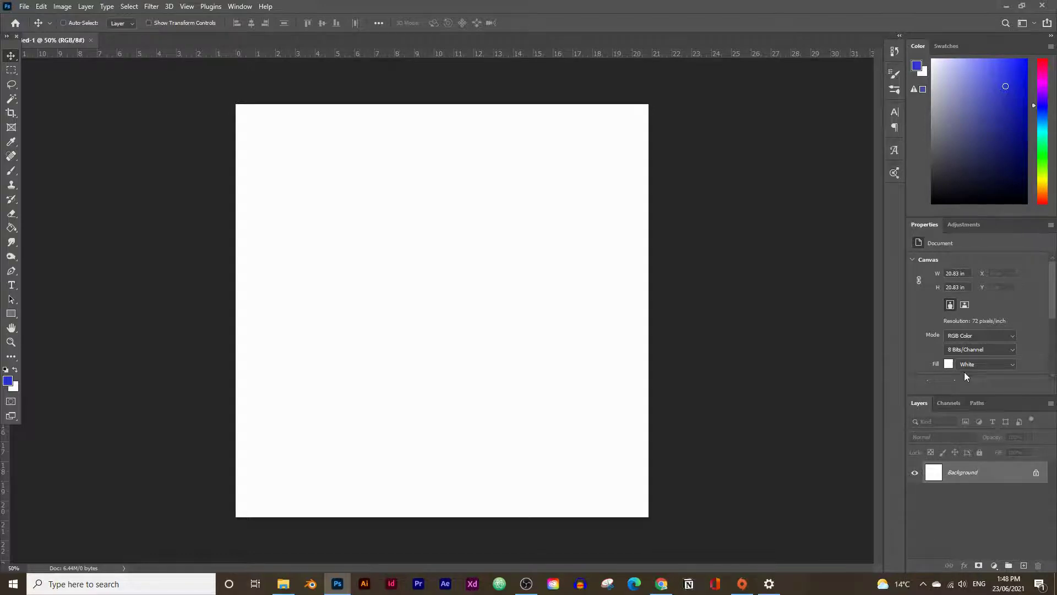
{"action": "left_click", "coordinate": [238, 7]}
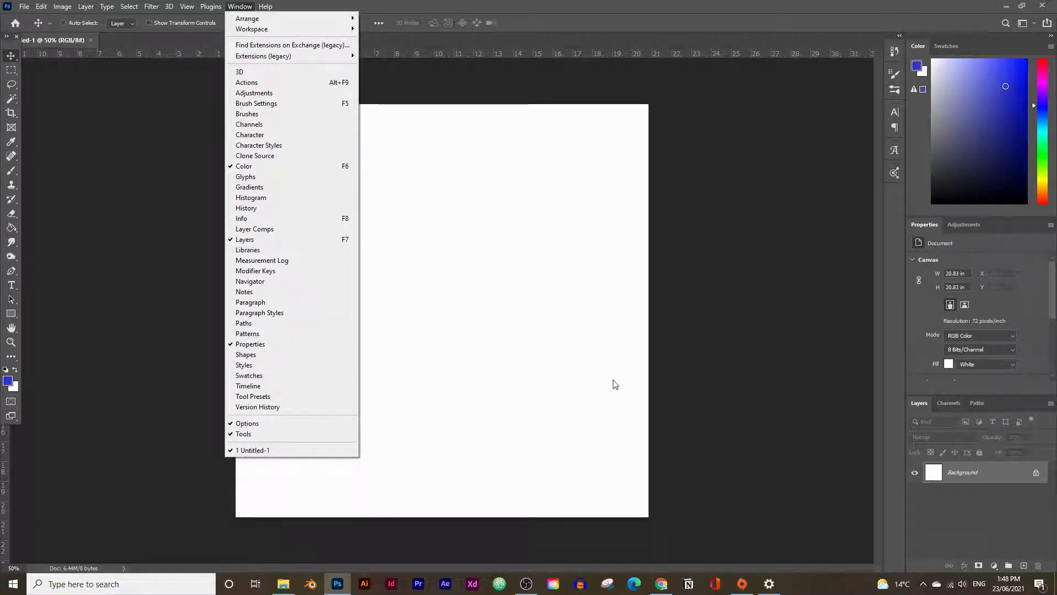
{"action": "left_click", "coordinate": [981, 249]}
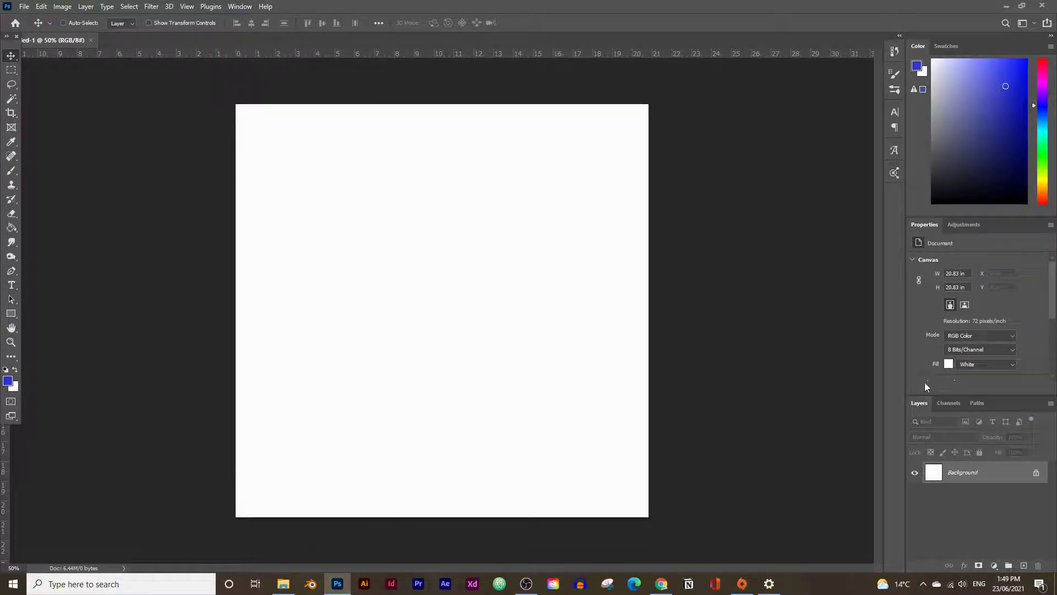
Add a new layer above the Background and name it "sun".
{"action": "left_click", "coordinate": [1023, 566]}
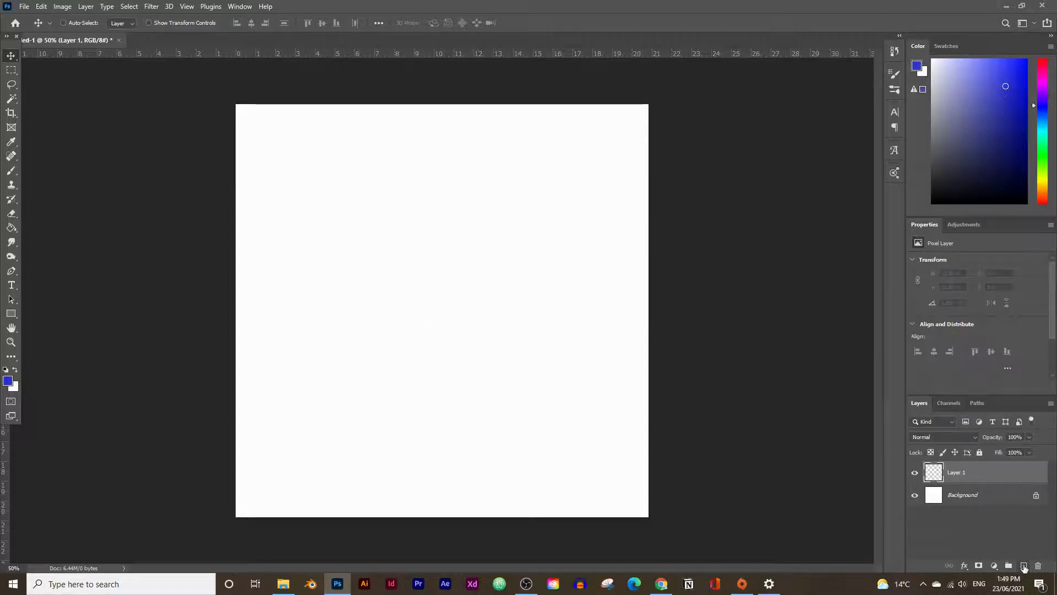
{"action": "double_click", "coordinate": [957, 473]}
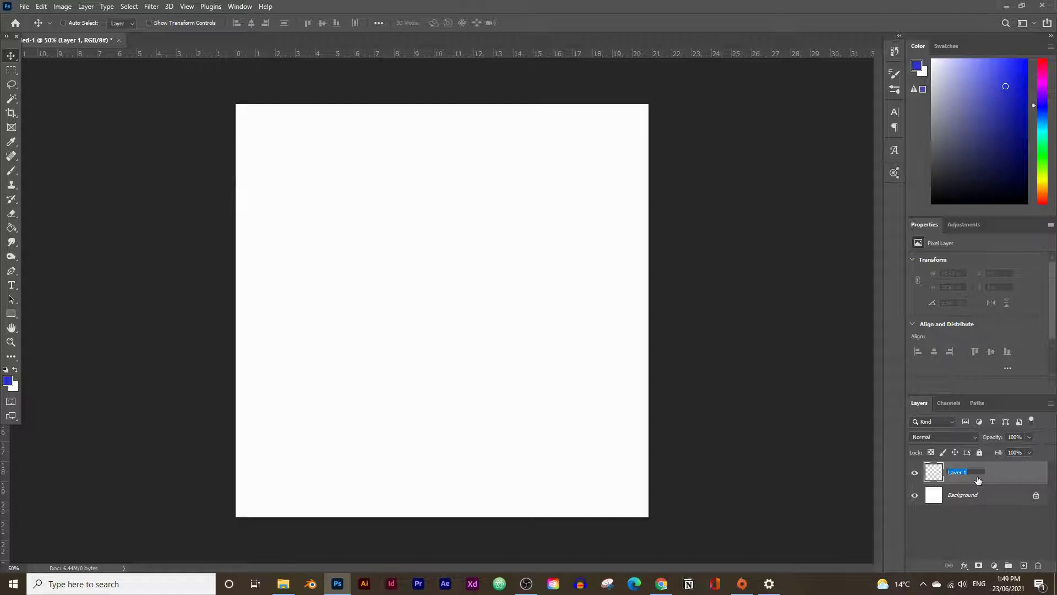
{"action": "type", "text": "su"}
{"action": "key", "text": "Return"}
Draw a circle about 496 px in diameter near the middle of the canvas with the Ellipse Tool.
{"action": "left_click", "coordinate": [11, 317]}
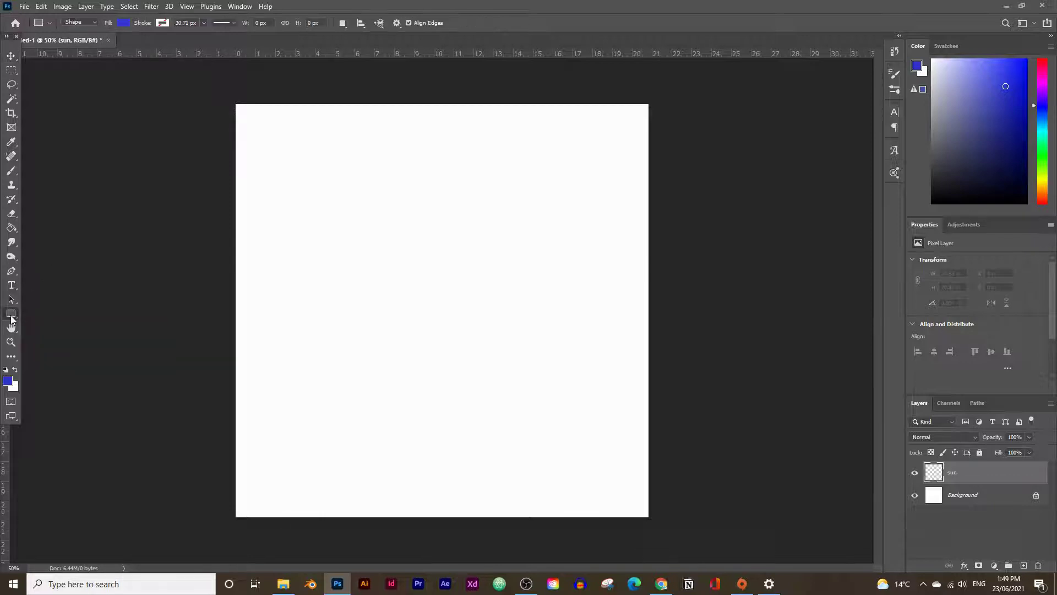
{"action": "right_click", "coordinate": [11, 316]}
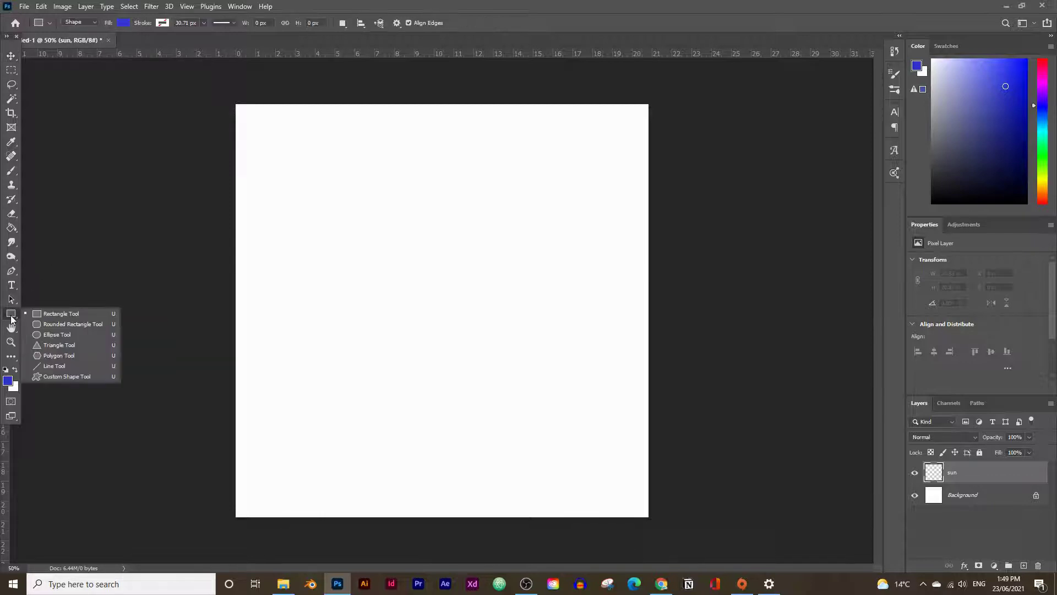
{"action": "left_click", "coordinate": [51, 335]}
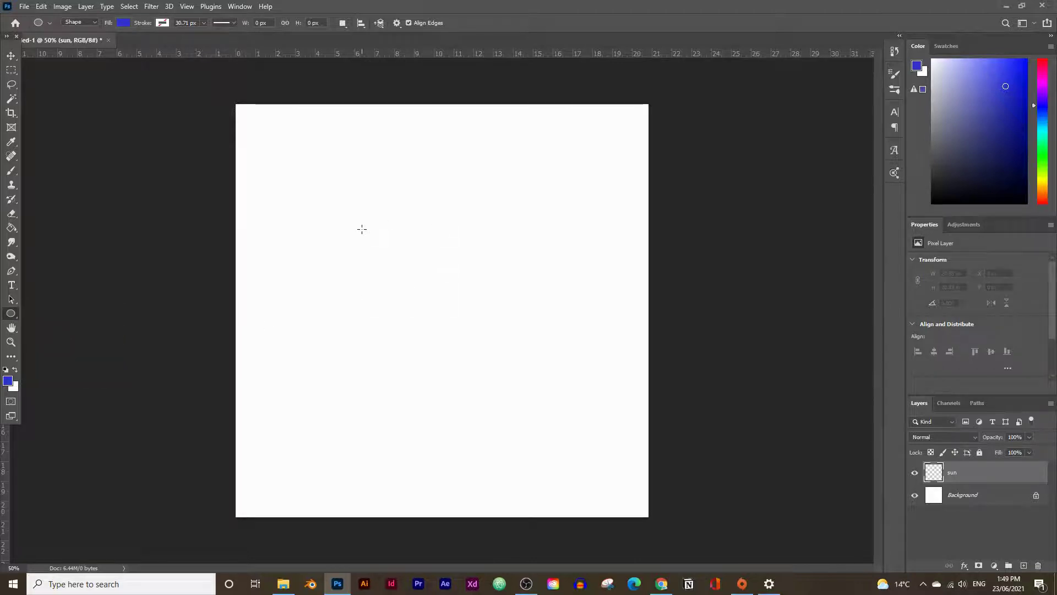
{"action": "left_click_drag", "start_coordinate": [349, 223], "coordinate": [487, 380]}
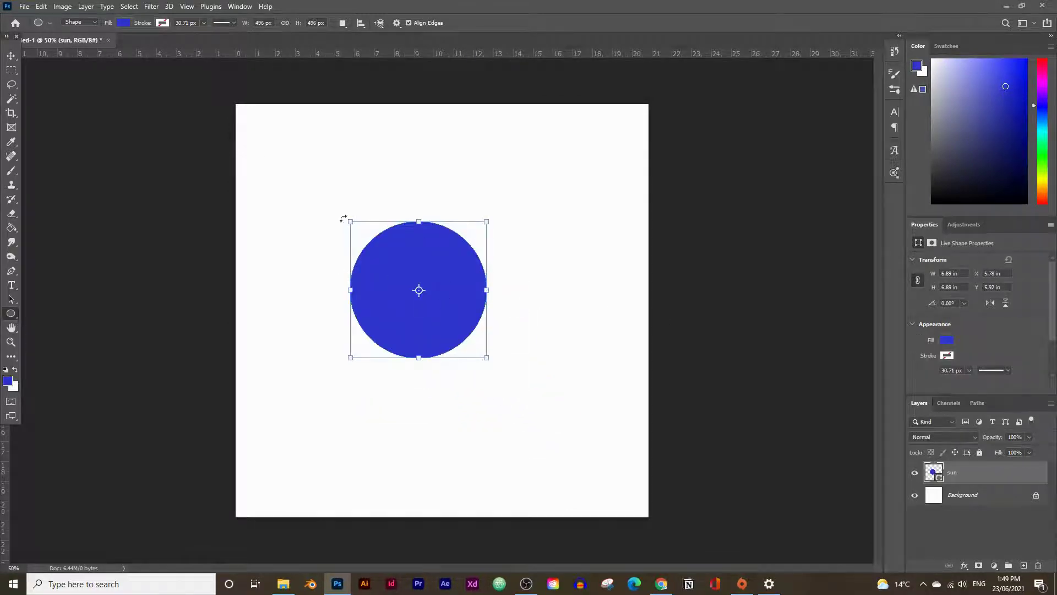
Set the circle's fill to bright yellow and move it toward the canvas's upper-left area, at about X 3.53 in, Y 3.53 in.
{"action": "left_click", "coordinate": [124, 25]}
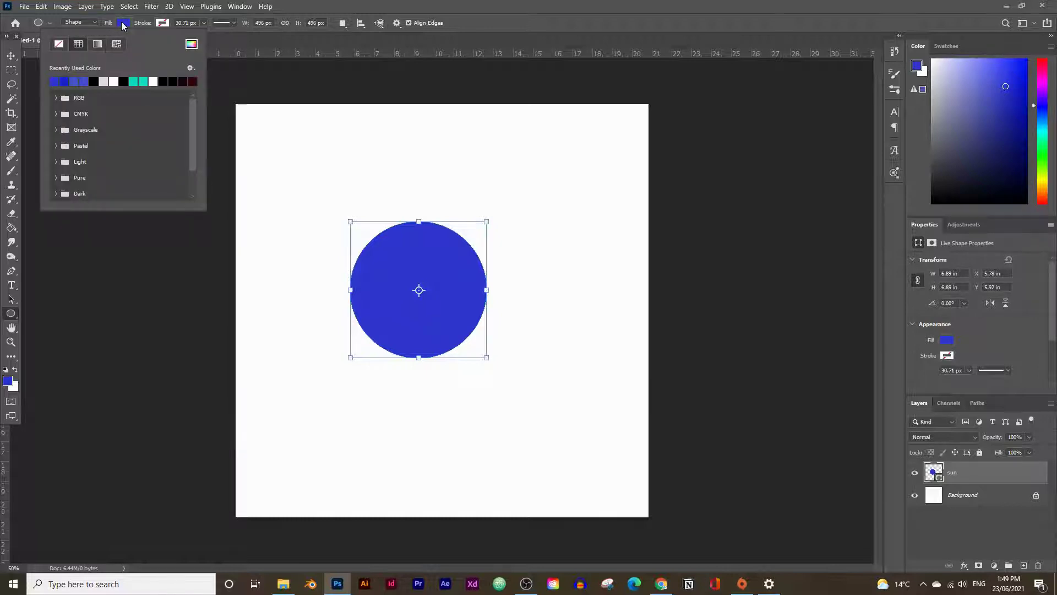
{"action": "left_click", "coordinate": [191, 44]}
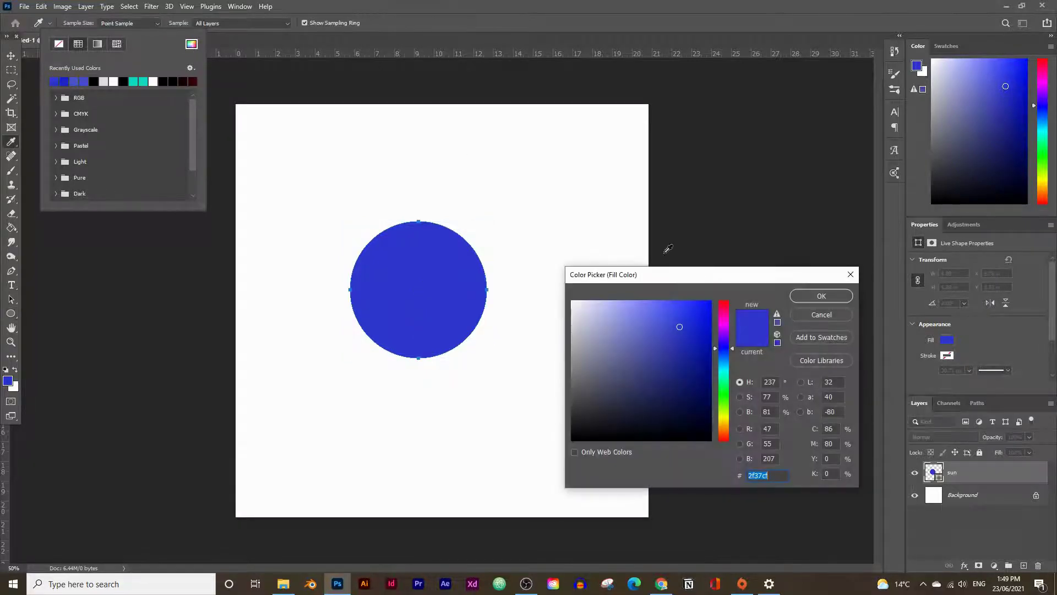
{"action": "left_click", "coordinate": [731, 419]}
{"action": "left_click_drag", "start_coordinate": [731, 420], "coordinate": [731, 421]}
{"action": "left_click", "coordinate": [709, 310]}
{"action": "left_click", "coordinate": [698, 307]}
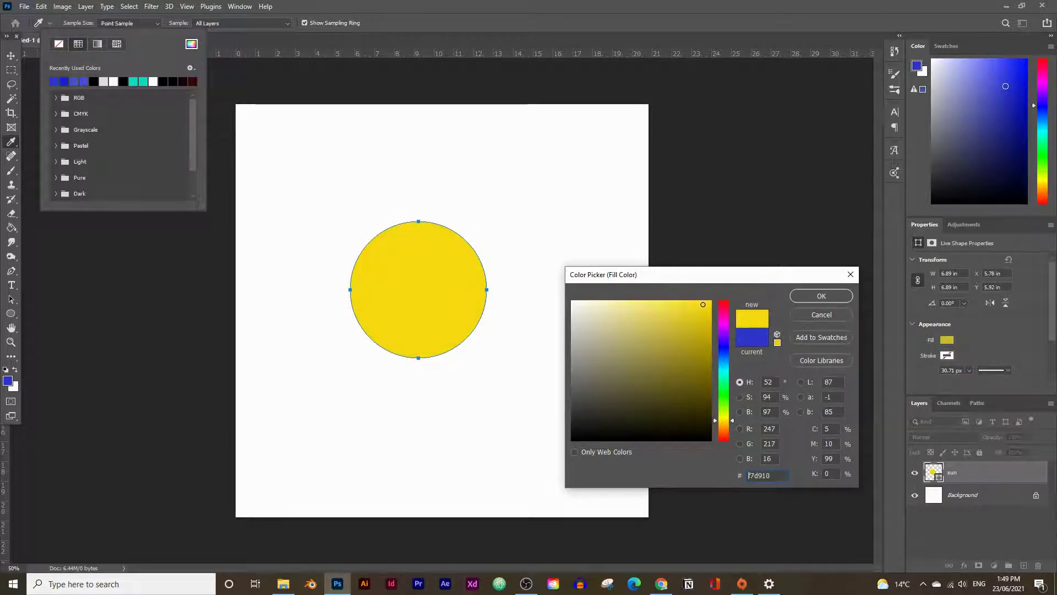
{"action": "left_click", "coordinate": [812, 295]}
{"action": "key", "text": "Escape"}
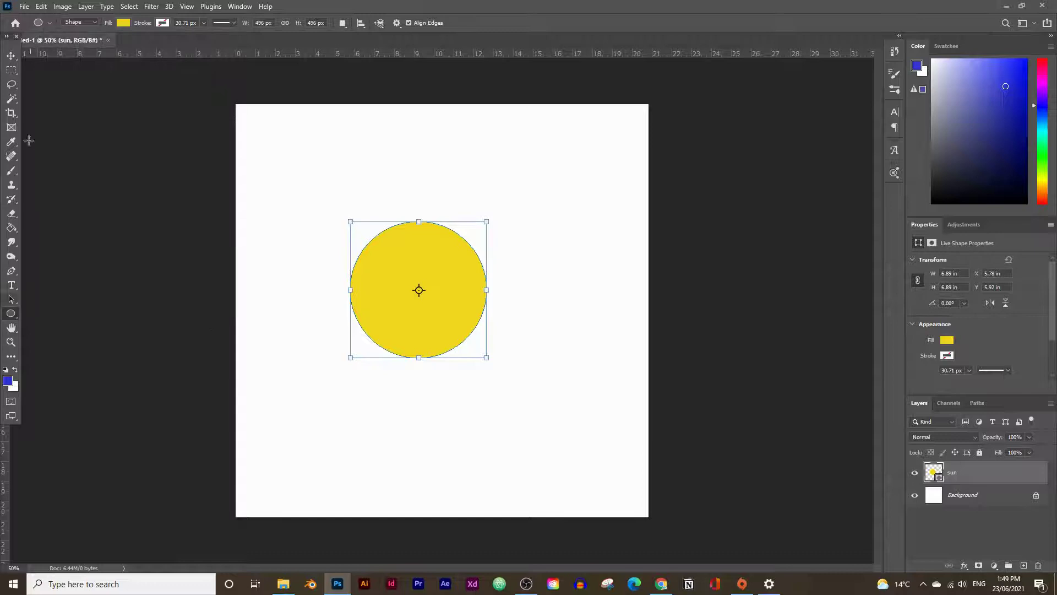
{"action": "left_click", "coordinate": [11, 55]}
{"action": "mouse_move", "coordinate": [380, 254]}
{"action": "left_mouse_down"}
{"action": "mouse_move", "coordinate": [425, 298]}
{"action": "mouse_move", "coordinate": [395, 255]}
{"action": "left_mouse_up"}
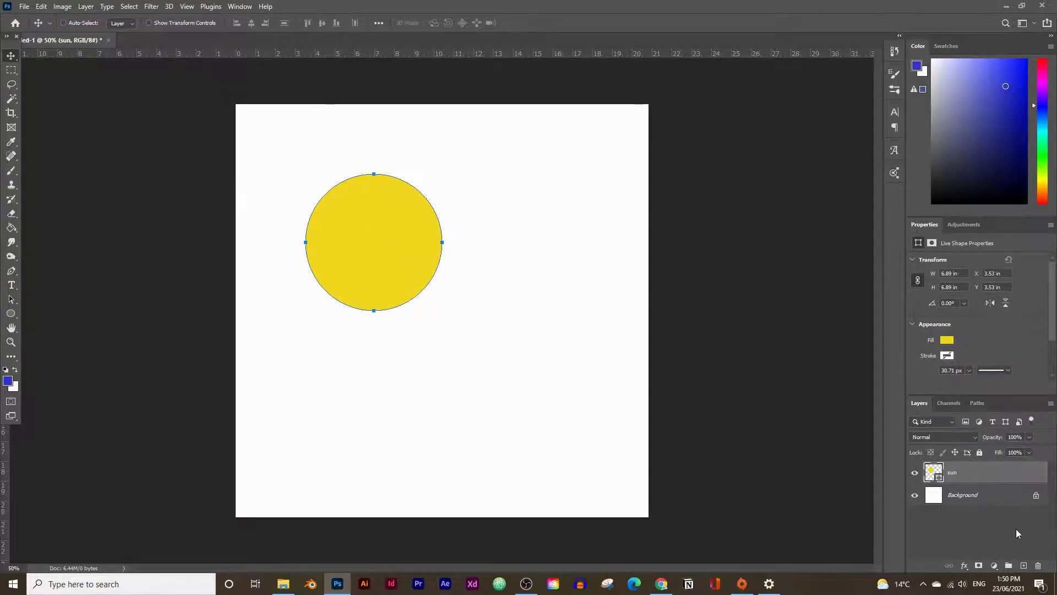
Add a new layer above the sun layer and name it "sun shading".
{"action": "left_click", "coordinate": [1023, 565]}
{"action": "double_click", "coordinate": [958, 475]}
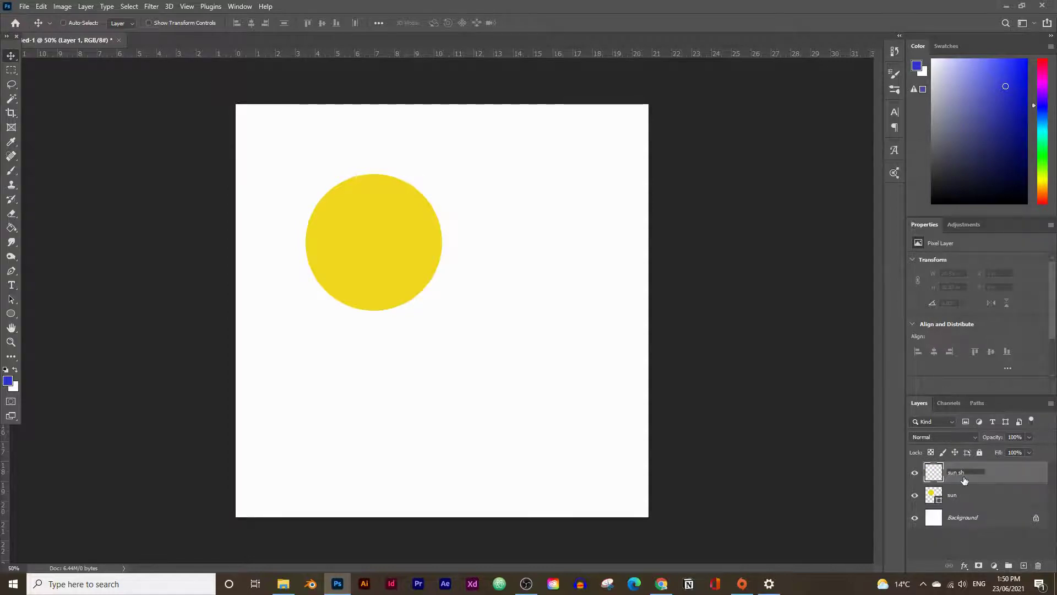
{"action": "type", "text": "sun shading"}
{"action": "key", "text": "Return"}
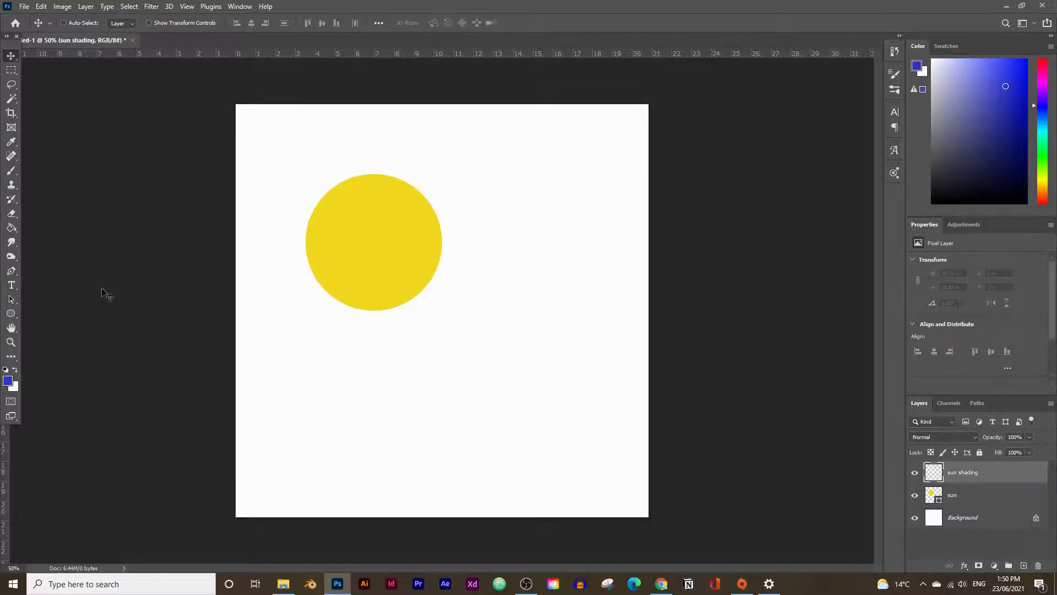
Set up a Soft Round brush with a size of about 1811 px and the lowest hardness.
{"action": "left_click", "coordinate": [12, 172]}
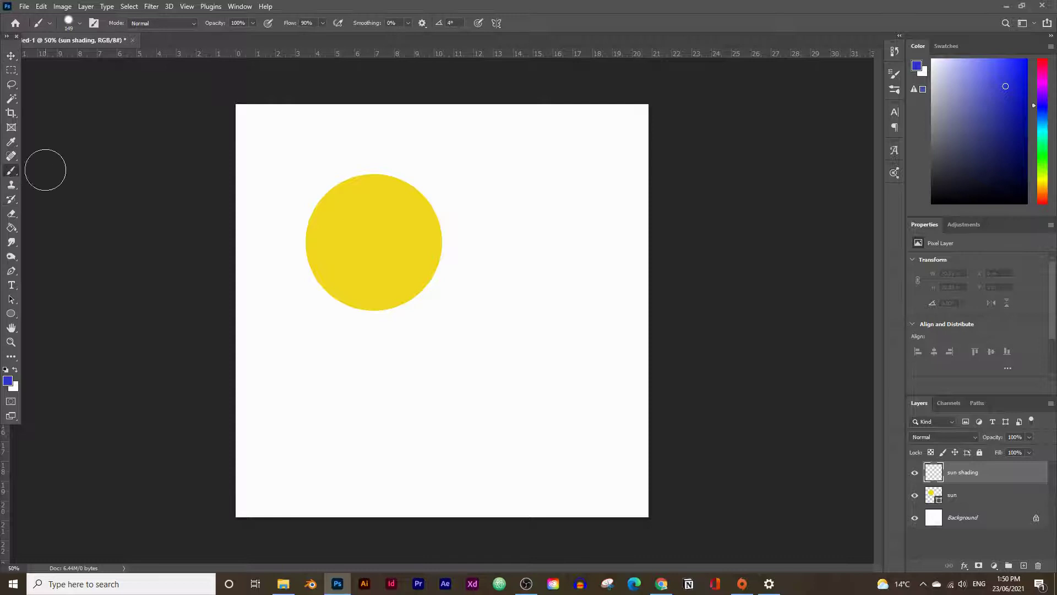
{"action": "left_click", "coordinate": [79, 23]}
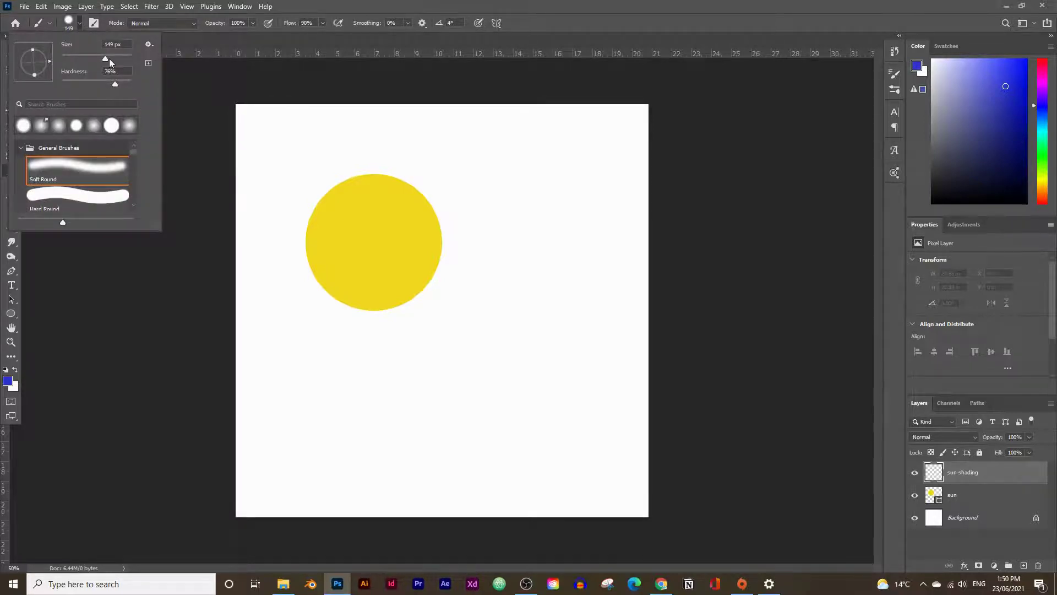
{"action": "left_click_drag", "start_coordinate": [110, 59], "coordinate": [110, 59]}
{"action": "left_click_drag", "start_coordinate": [116, 56], "coordinate": [133, 64]}
{"action": "left_click_drag", "start_coordinate": [131, 62], "coordinate": [127, 58]}
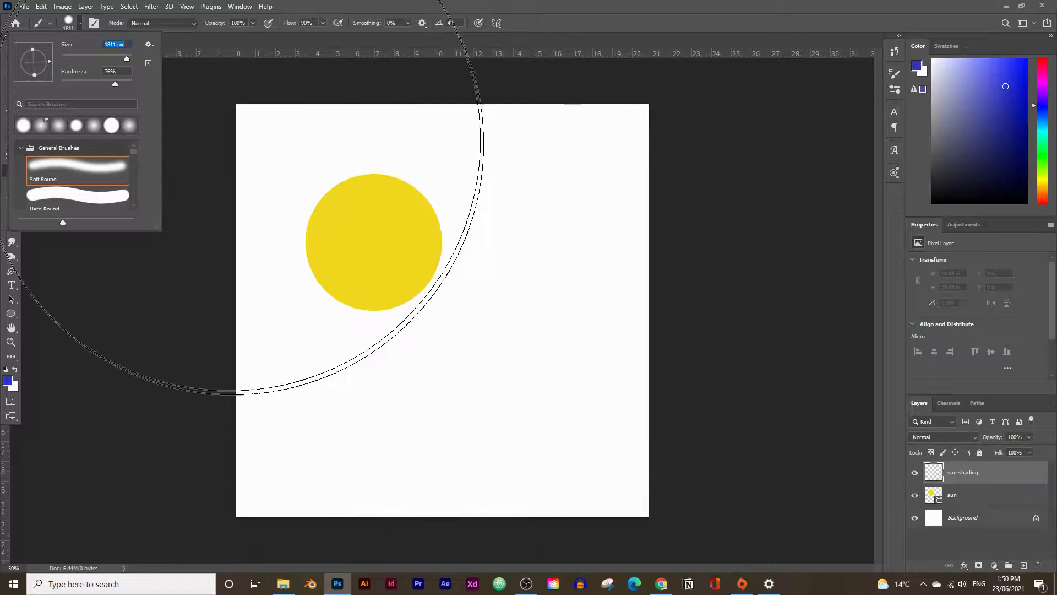
{"action": "left_click_drag", "start_coordinate": [115, 84], "coordinate": [34, 86]}
Set the foreground colour to a medium orange for painting with the Brush.
{"action": "left_click", "coordinate": [8, 381]}
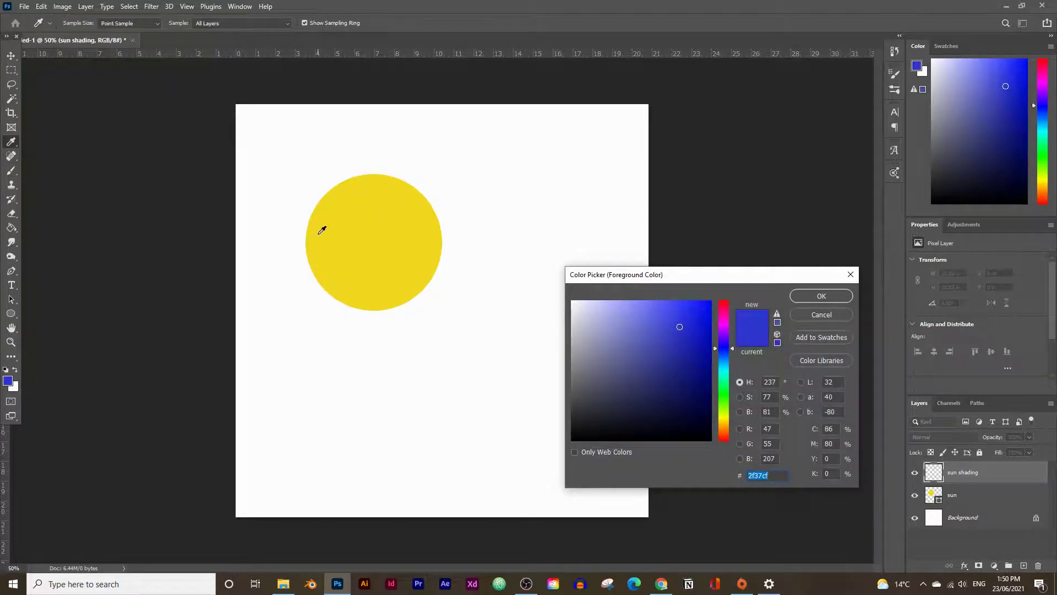
{"action": "left_click", "coordinate": [720, 422]}
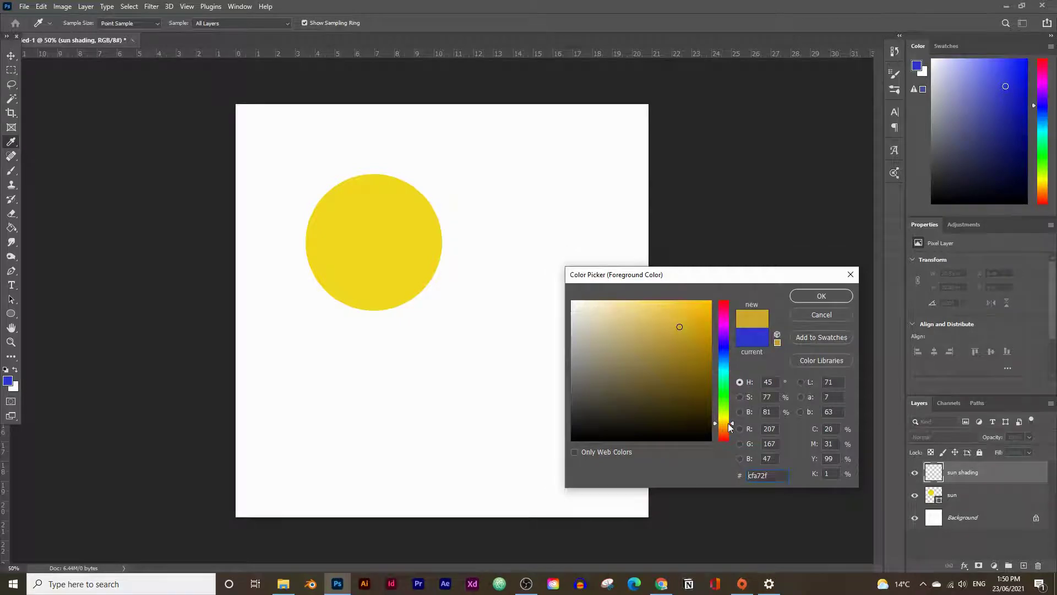
{"action": "left_click_drag", "start_coordinate": [726, 427], "coordinate": [725, 433]}
{"action": "left_click", "coordinate": [821, 296]}
{"action": "key", "text": "b"}
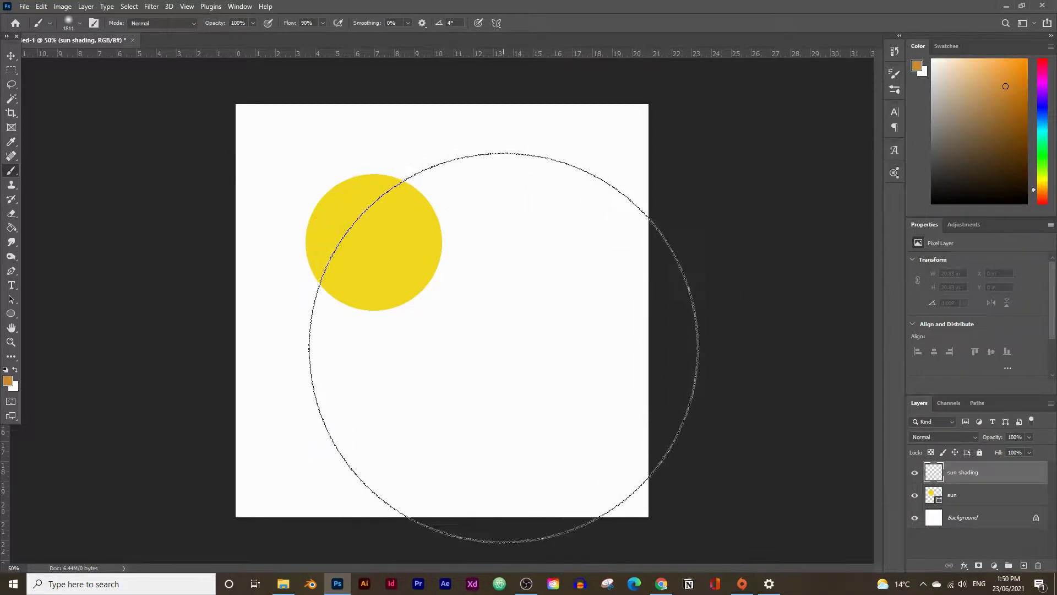
Try an unmasked orange brush dab below and to the right of the circle, and undo it.
{"action": "left_click", "coordinate": [504, 348]}
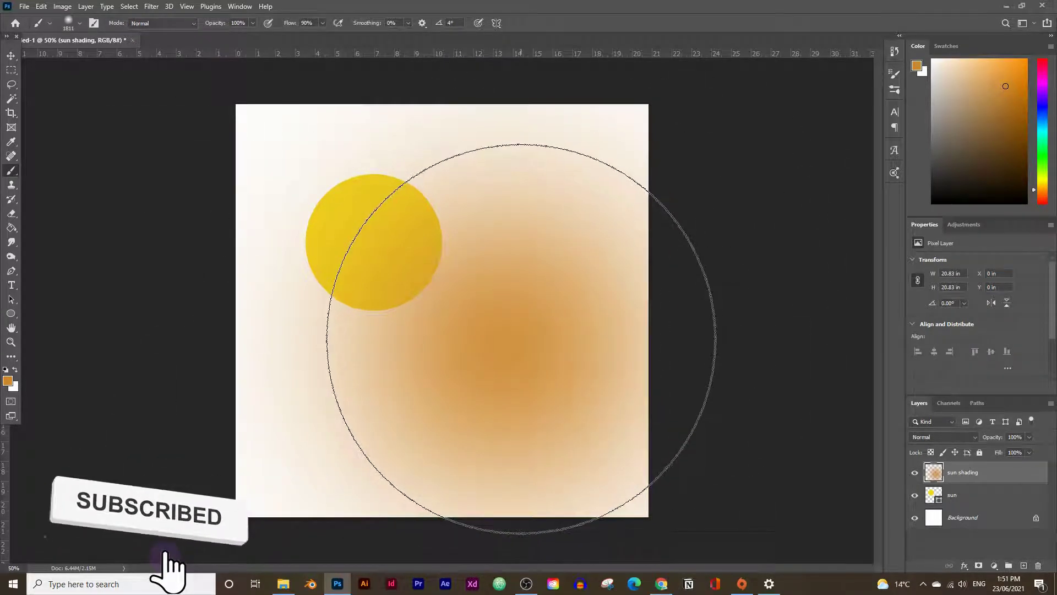
{"action": "key", "text": "ctrl+z"}
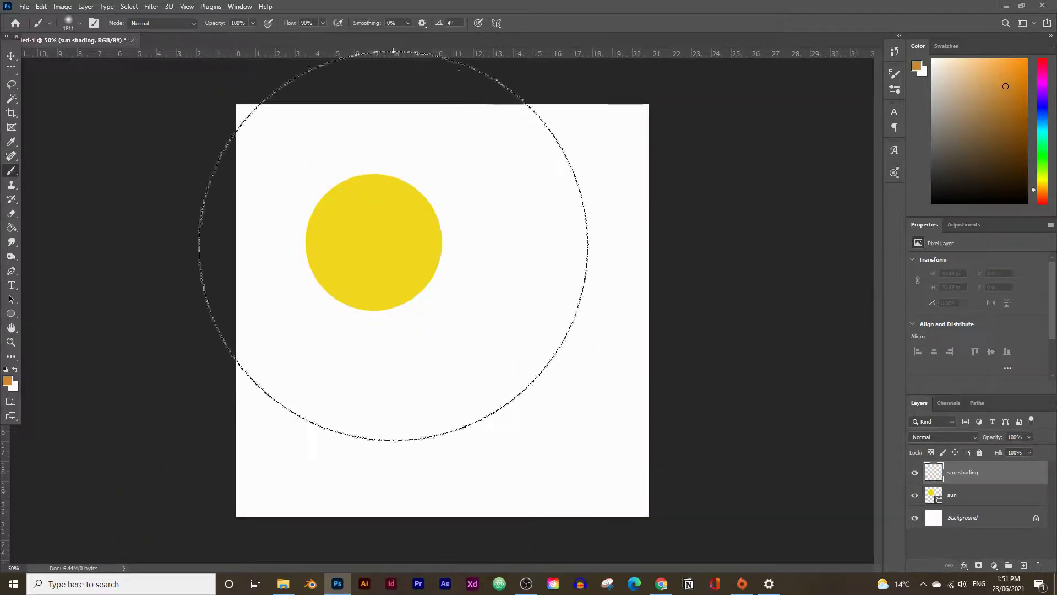
Load the sun circle's outline as a selection and brush soft orange shading onto its lower-right side on the sun shading layer.
{"action": "left_click_drag", "start_coordinate": [961, 484], "coordinate": [937, 499]}
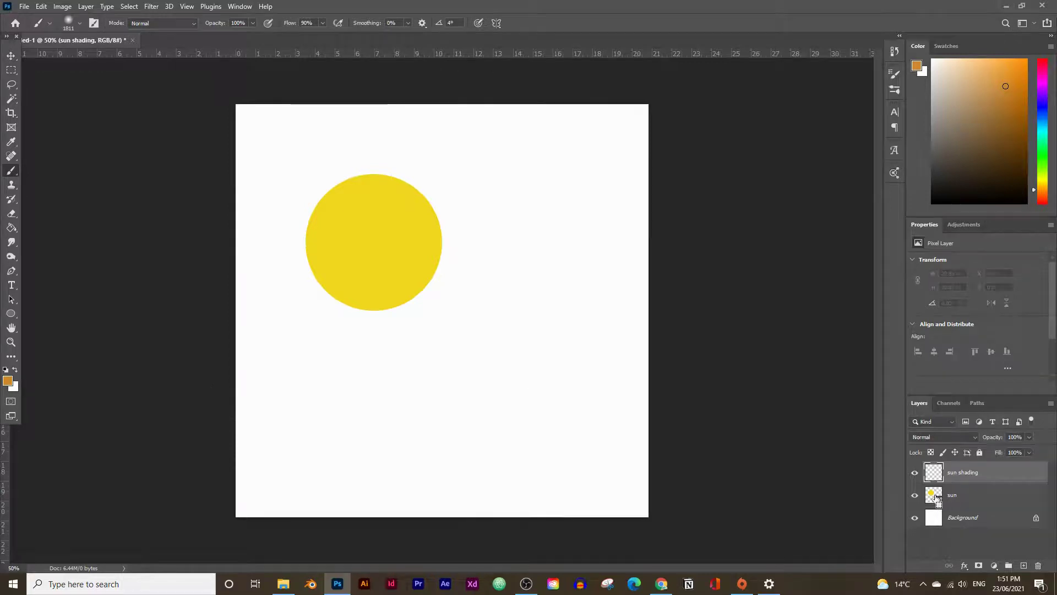
{"action": "left_click", "coordinate": [933, 494], "text": "ctrl"}
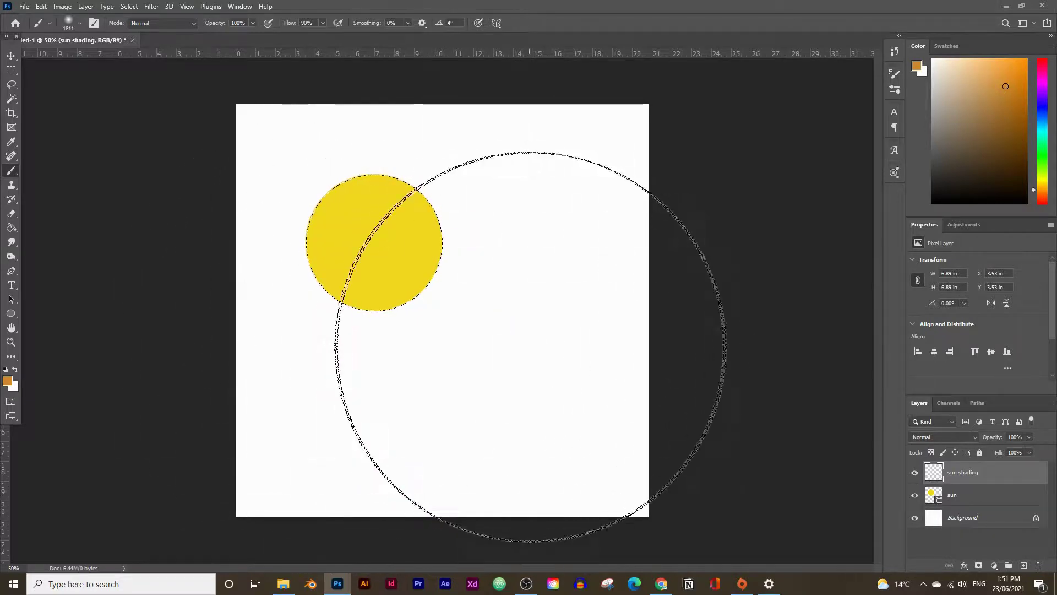
{"action": "mouse_move", "coordinate": [523, 396]}
{"action": "left_mouse_down"}
{"action": "mouse_move", "coordinate": [582, 416]}
{"action": "mouse_move", "coordinate": [617, 274]}
{"action": "mouse_move", "coordinate": [604, 175]}
{"action": "mouse_move", "coordinate": [635, 306]}
{"action": "left_mouse_up"}
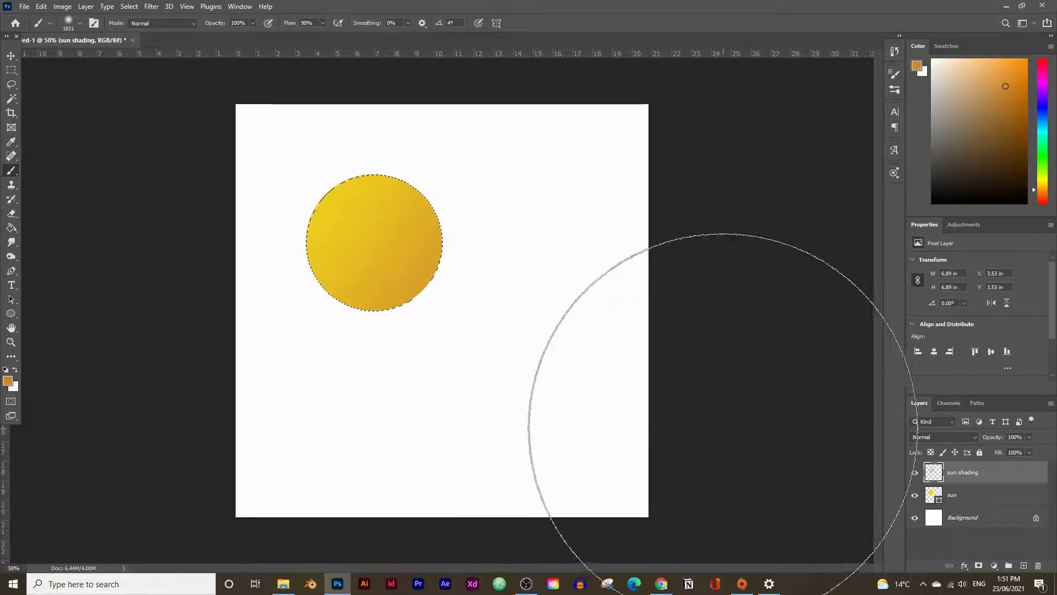
Set the foreground colour to burnt orange #a34e0f and brush darker shading onto the sun's lower-right side.
{"action": "left_click", "coordinate": [7, 381]}
{"action": "left_click", "coordinate": [696, 347]}
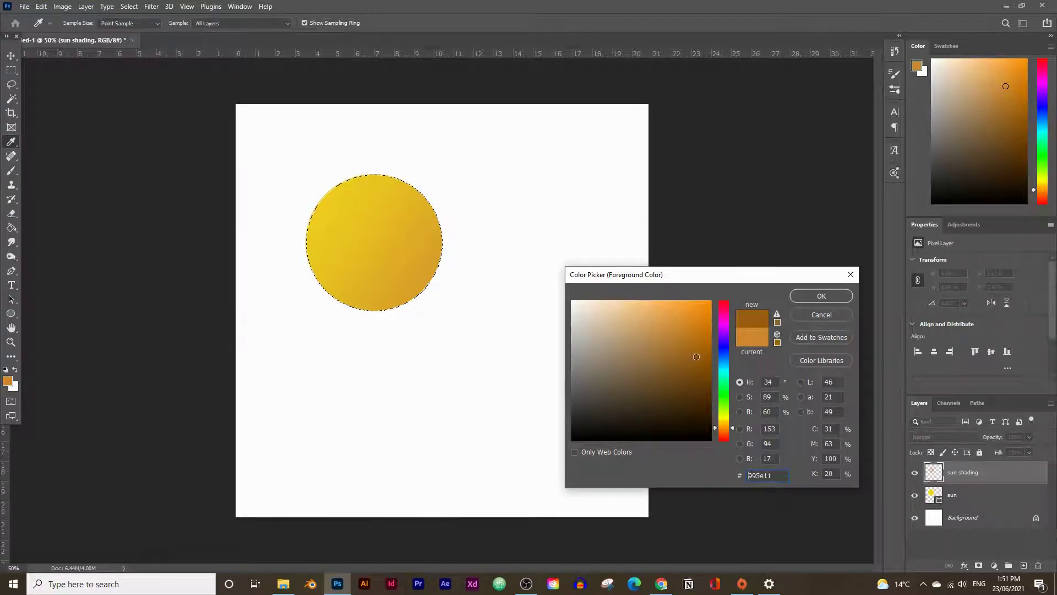
{"action": "left_click_drag", "start_coordinate": [696, 348], "coordinate": [698, 351]}
{"action": "left_click", "coordinate": [726, 433]}
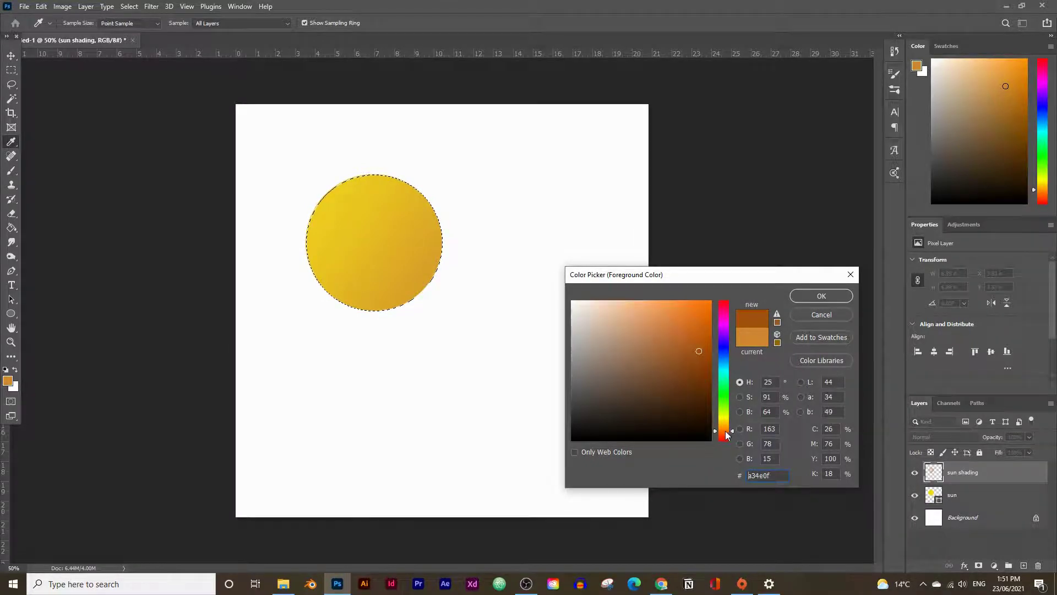
{"action": "left_click", "coordinate": [802, 296]}
{"action": "key", "text": "b"}
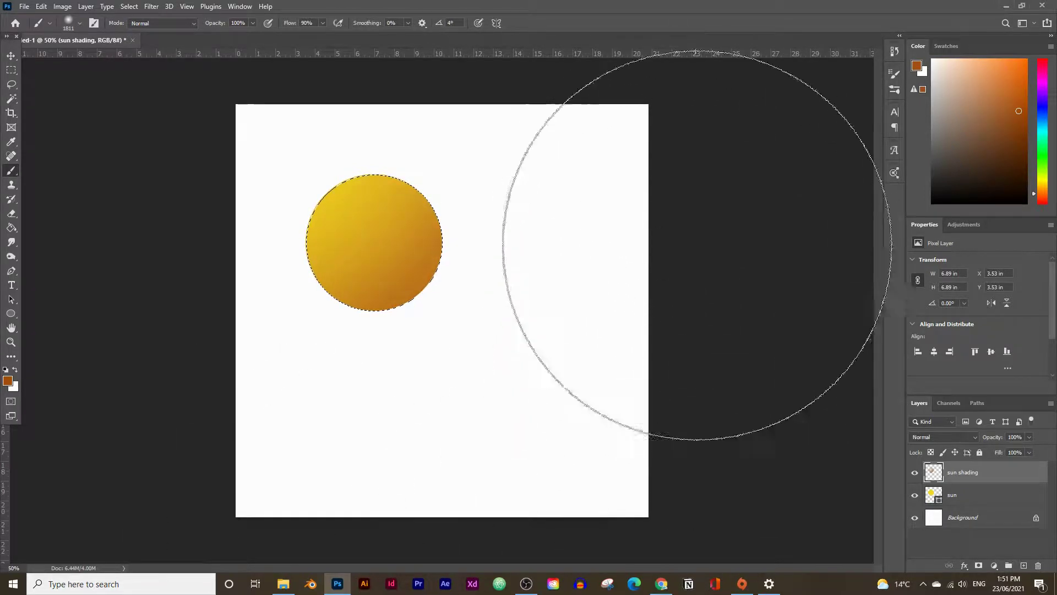
Brush a deeper red-orange (#a3320f) shade onto the sun's lower-right edge and clear the selection.
{"action": "left_click", "coordinate": [8, 381]}
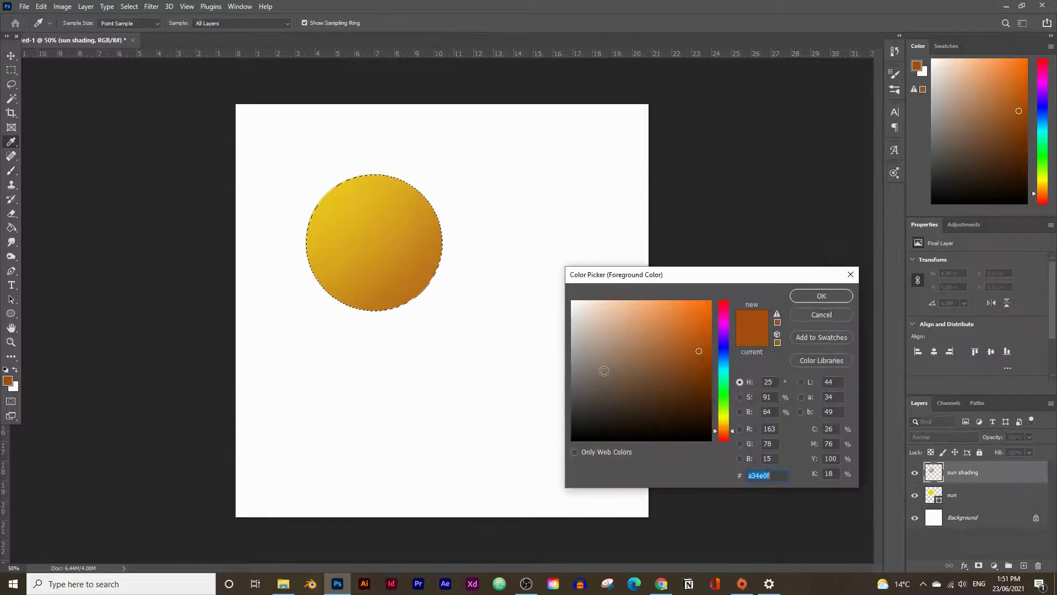
{"action": "left_click_drag", "start_coordinate": [726, 437], "coordinate": [724, 439]}
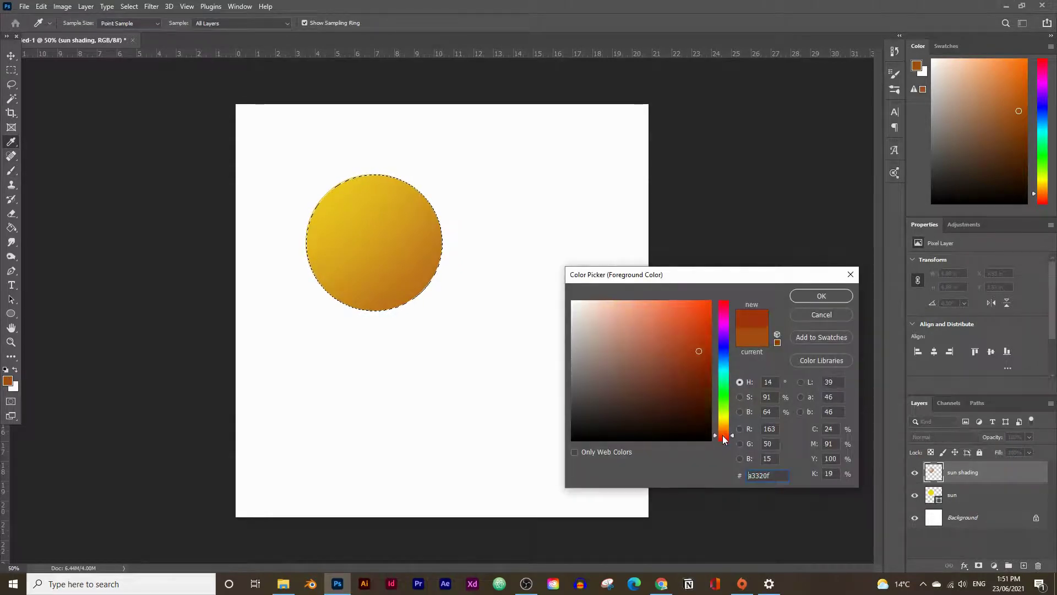
{"action": "left_click", "coordinate": [809, 298]}
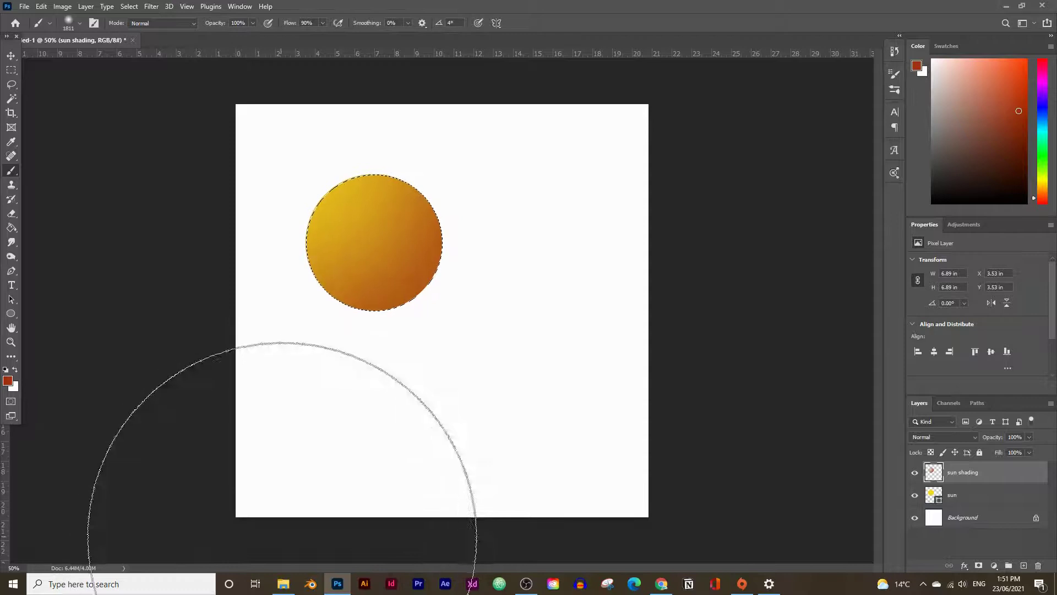
{"action": "key", "text": "ctrl+d"}
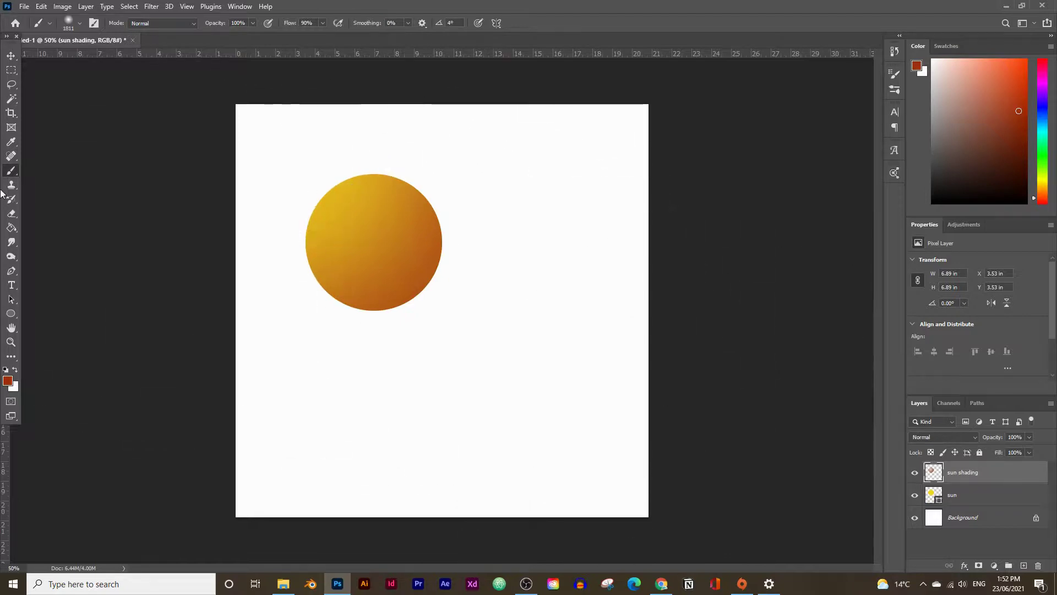
Lower the opacity of the sun shading layer to 87%.
{"action": "left_click", "coordinate": [12, 56]}
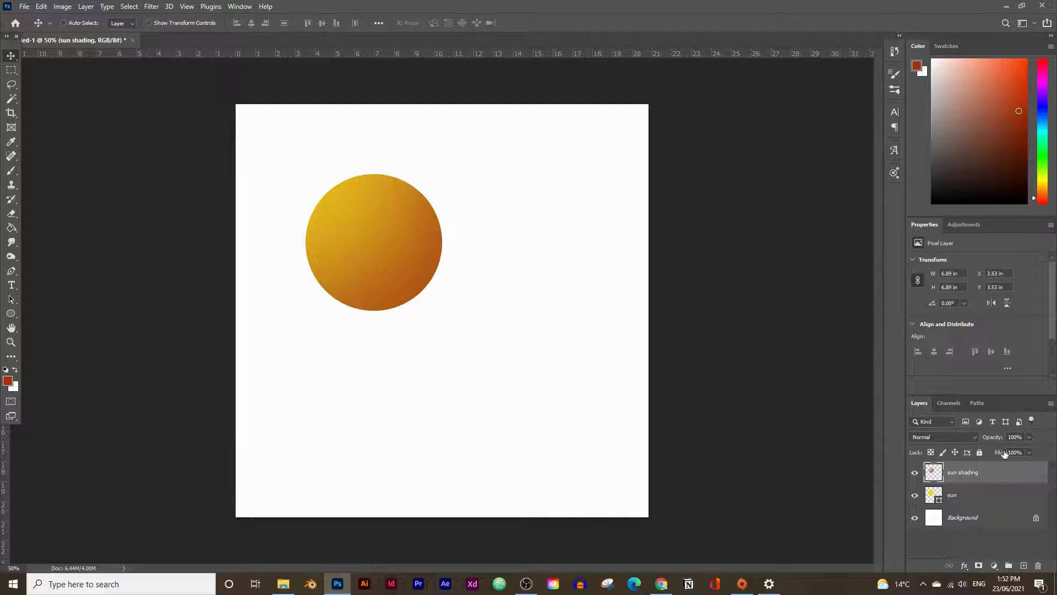
{"action": "left_click", "coordinate": [1029, 437]}
{"action": "left_click_drag", "start_coordinate": [1030, 450], "coordinate": [1023, 450]}
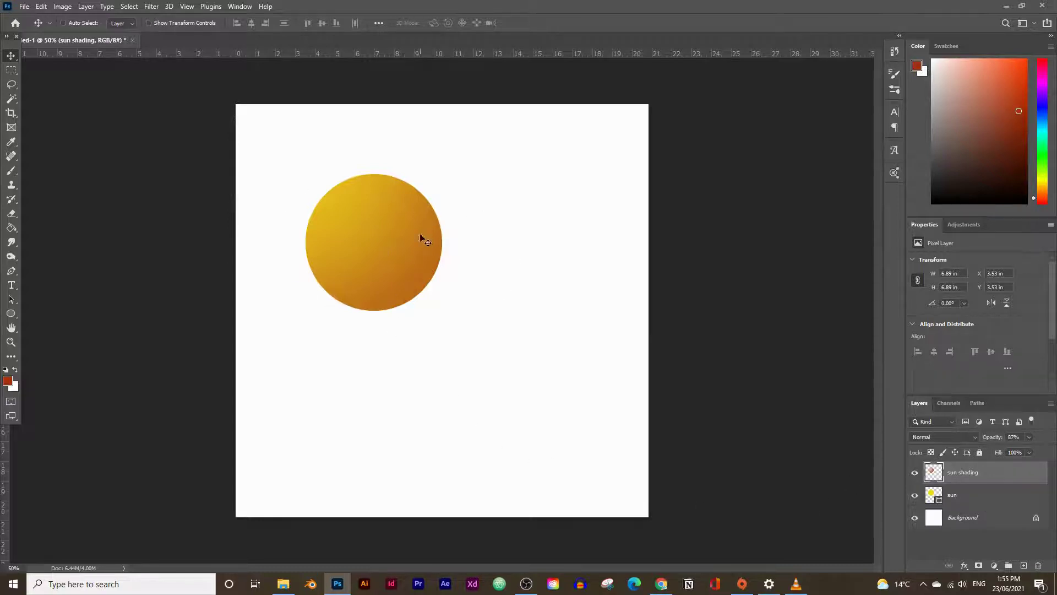
Group the sun shading and sun layers together and name the group Sun.
{"action": "left_click", "coordinate": [970, 499]}
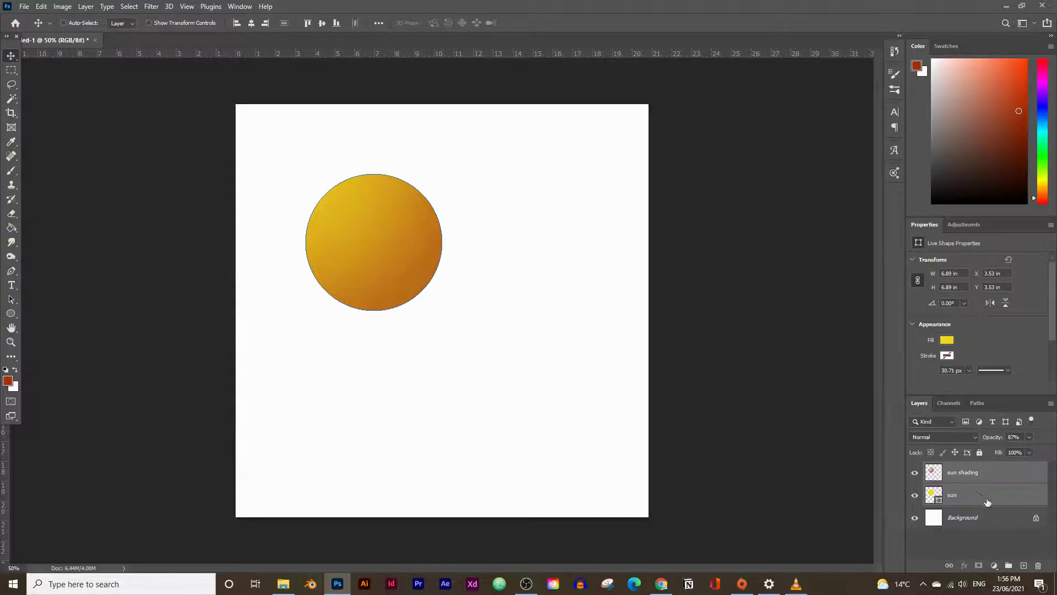
{"action": "key", "text": "ctrl+g"}
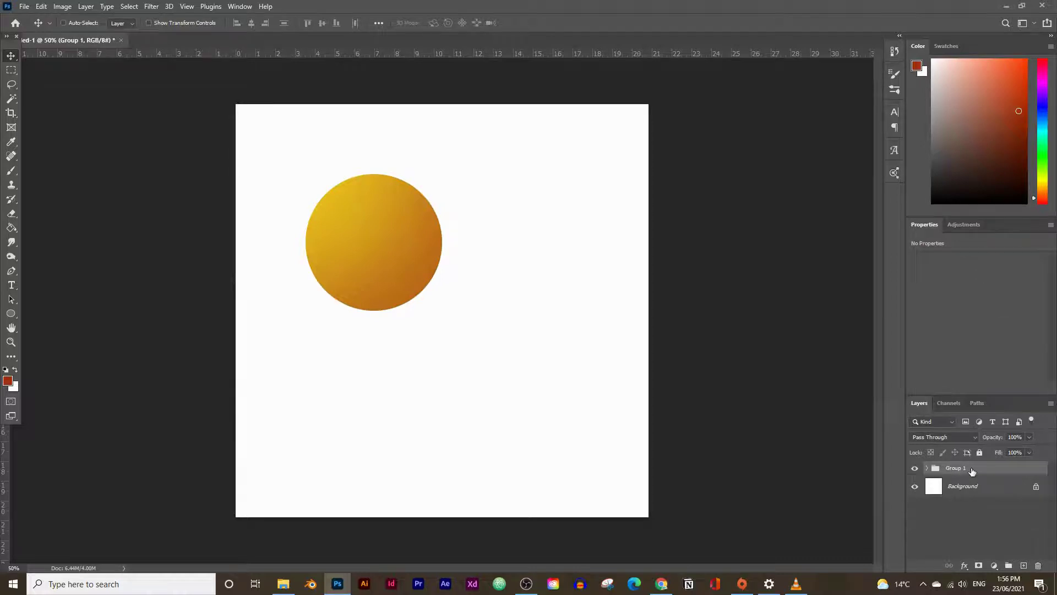
{"action": "left_click", "coordinate": [926, 469]}
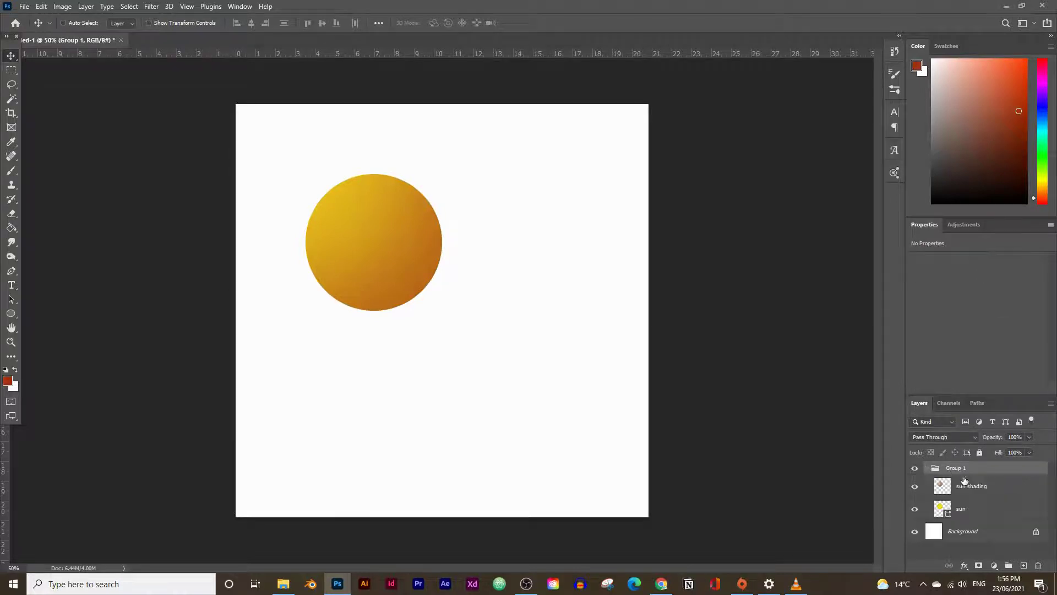
{"action": "left_click", "coordinate": [927, 468]}
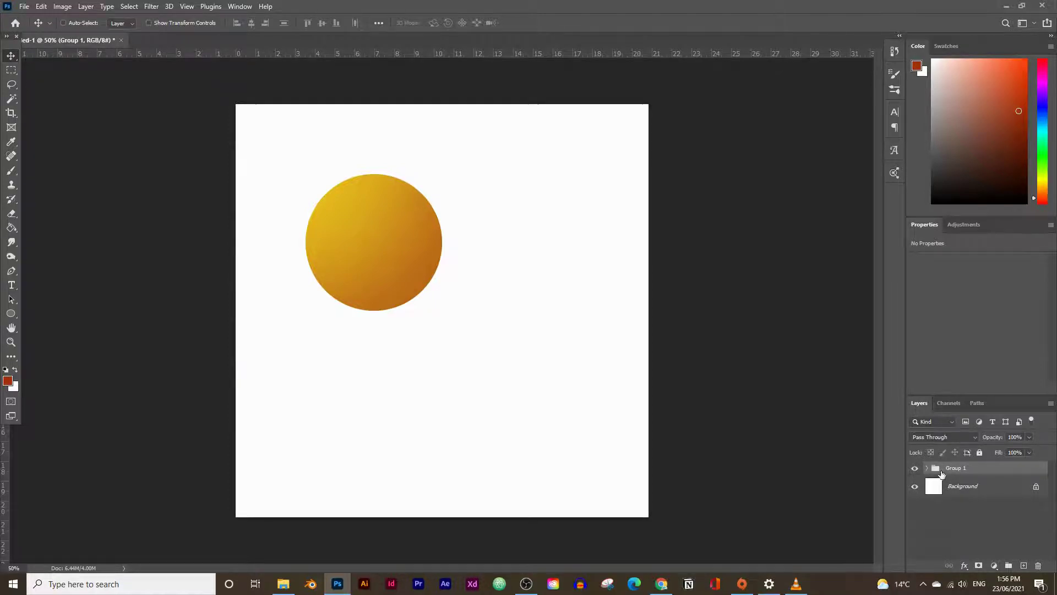
{"action": "double_click", "coordinate": [952, 469]}
{"action": "type", "text": "Sun"}
{"action": "key", "text": "Return"}
Add a new layer above the Sun group, place it in its own group named Cloud, and select that layer.
{"action": "left_click", "coordinate": [1022, 566]}
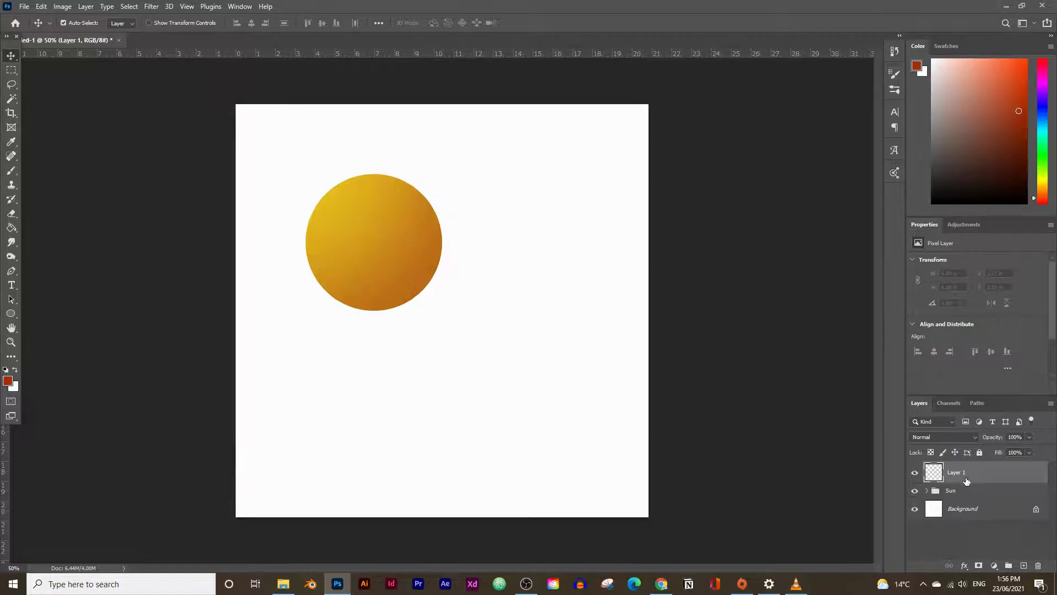
{"action": "key", "text": "ctrl+g"}
{"action": "double_click", "coordinate": [963, 469]}
{"action": "type", "text": "Col"}
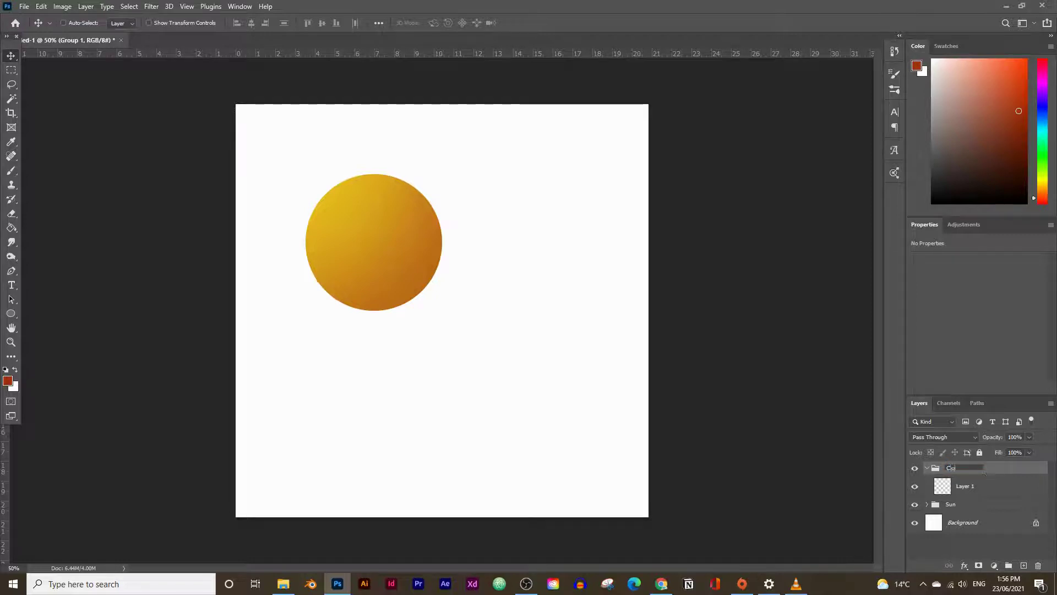
{"action": "left_click", "coordinate": [983, 489]}
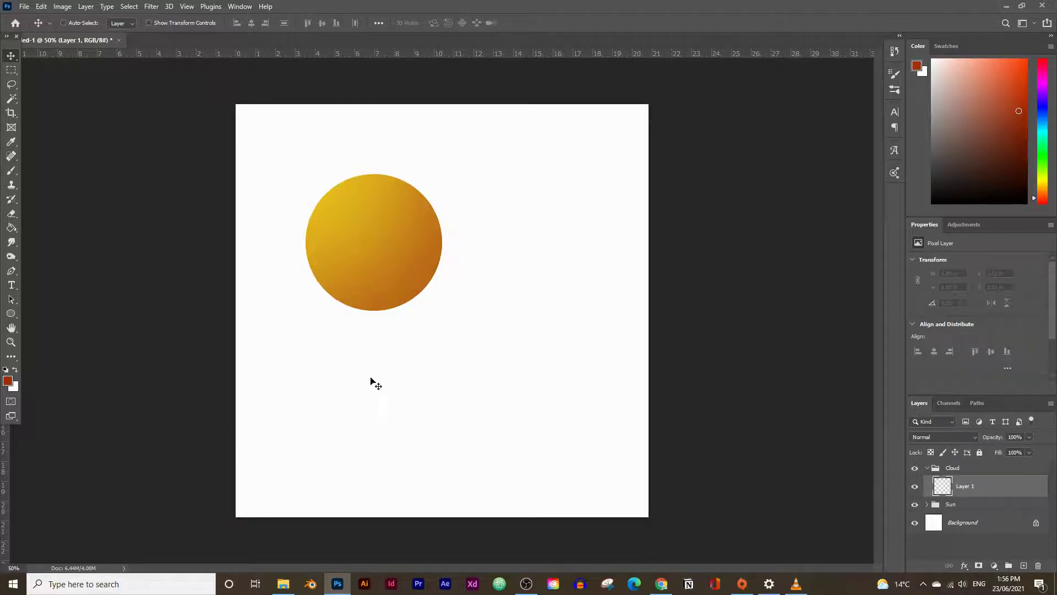
Draw a light grey (#bebebe) circle about 332 px wide with the Ellipse tool, just overlapping the sun's lower-left edge, in the Cloud group.
{"action": "left_click", "coordinate": [9, 383]}
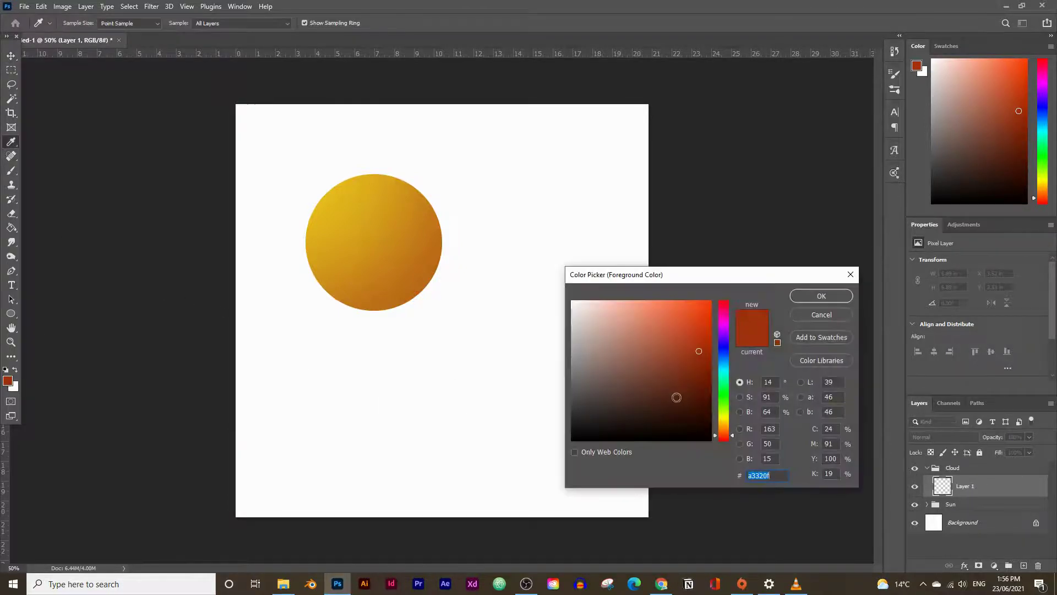
{"action": "left_click_drag", "start_coordinate": [638, 377], "coordinate": [520, 337]}
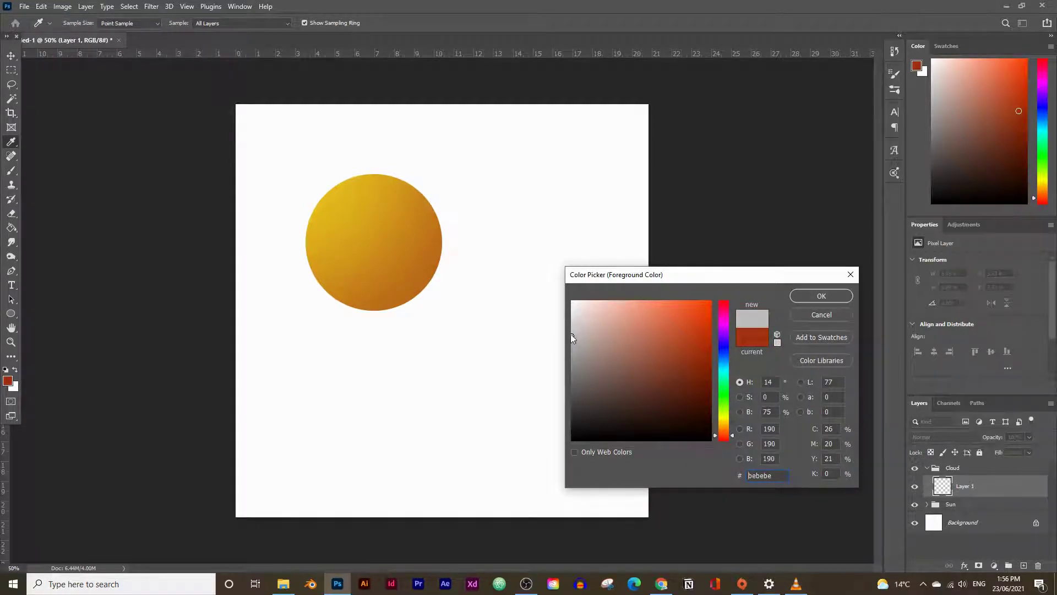
{"action": "left_click", "coordinate": [804, 296]}
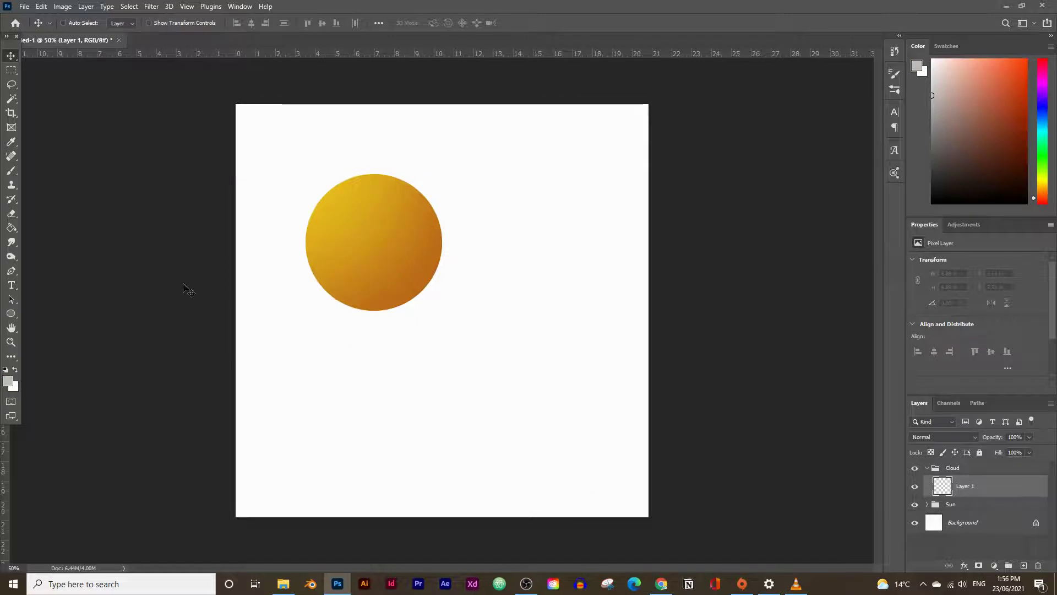
{"action": "left_click", "coordinate": [12, 313]}
{"action": "right_click", "coordinate": [11, 313]}
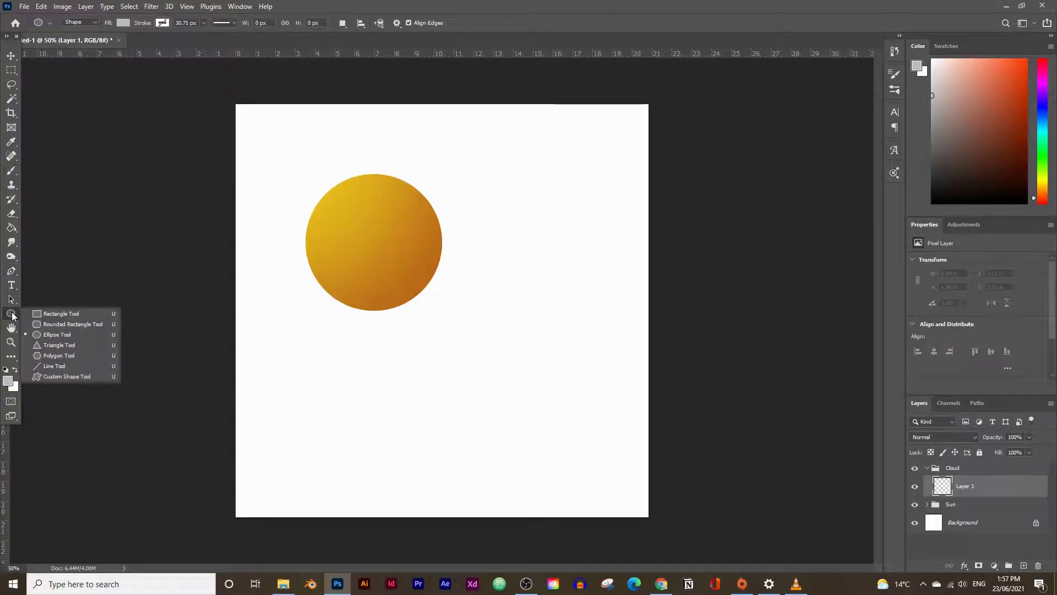
{"action": "left_click", "coordinate": [56, 336]}
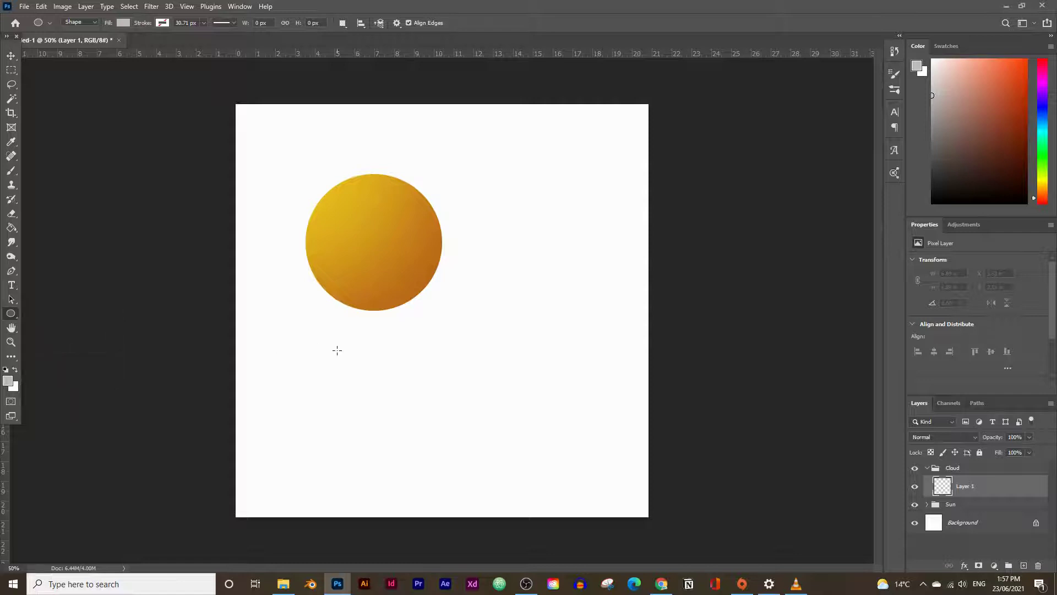
{"action": "left_click_drag", "start_coordinate": [297, 301], "coordinate": [392, 389]}
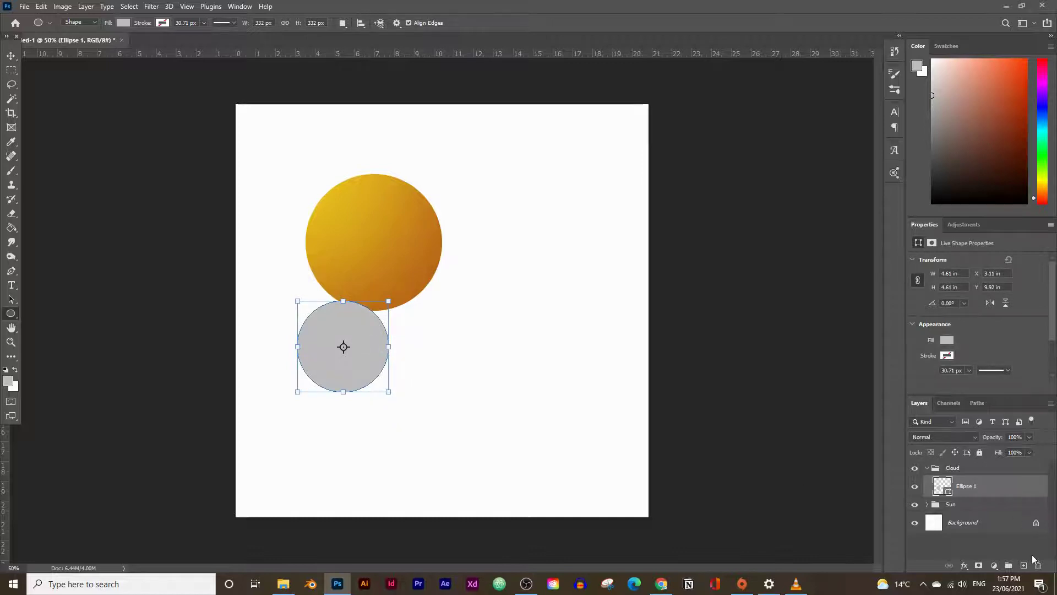
On a new layer, draw a grey circle about 608 px wide over the sun's lower right and nudge it slightly up and left.
{"action": "left_click", "coordinate": [1024, 566]}
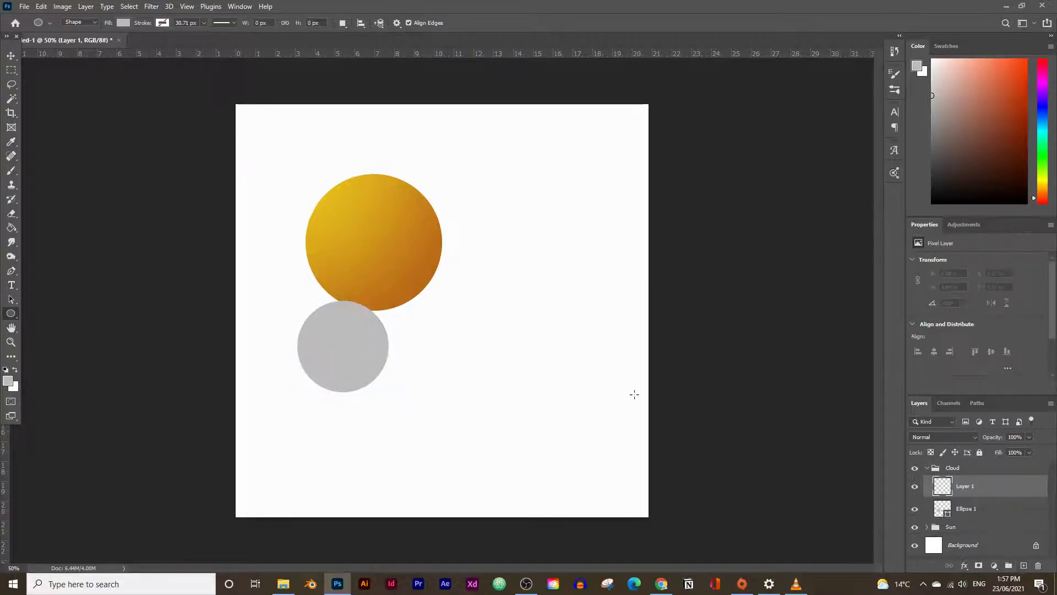
{"action": "left_click_drag", "start_coordinate": [378, 236], "coordinate": [546, 407]}
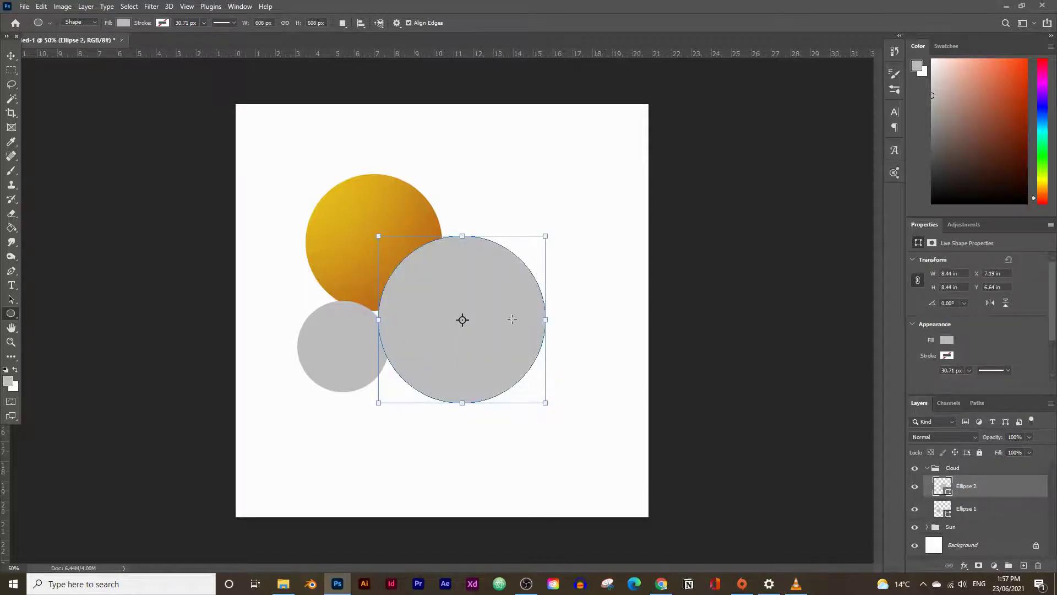
{"action": "left_click", "coordinate": [11, 55]}
{"action": "left_click_drag", "start_coordinate": [448, 320], "coordinate": [443, 311]}
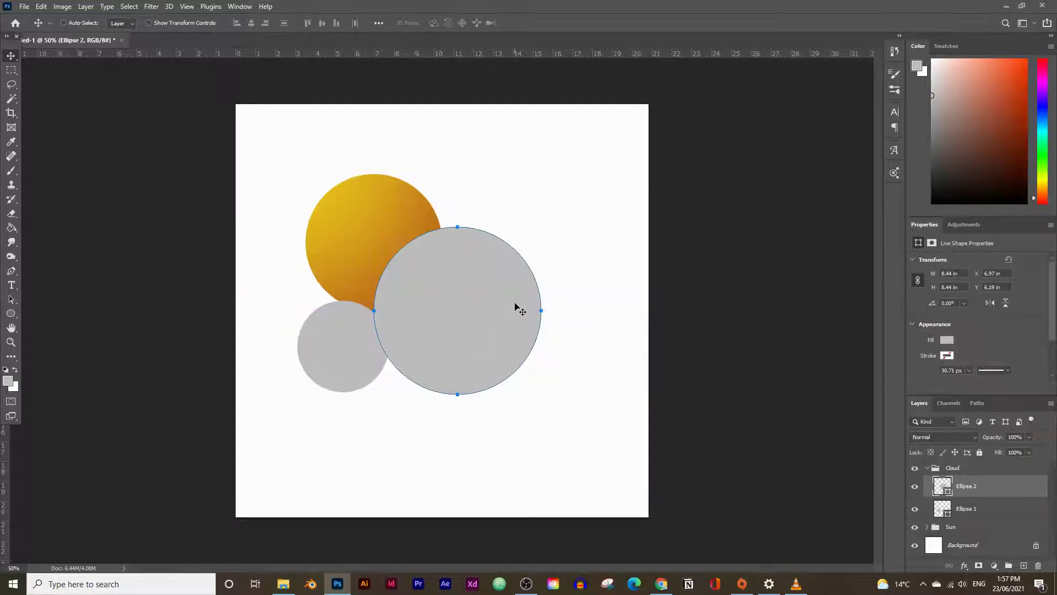
Scale the large grey circle to 98.68% so its bottom edge aligns with the bottom of the small circle.
{"action": "key", "text": "ctrl"}
{"action": "key", "text": "ctrl+t"}
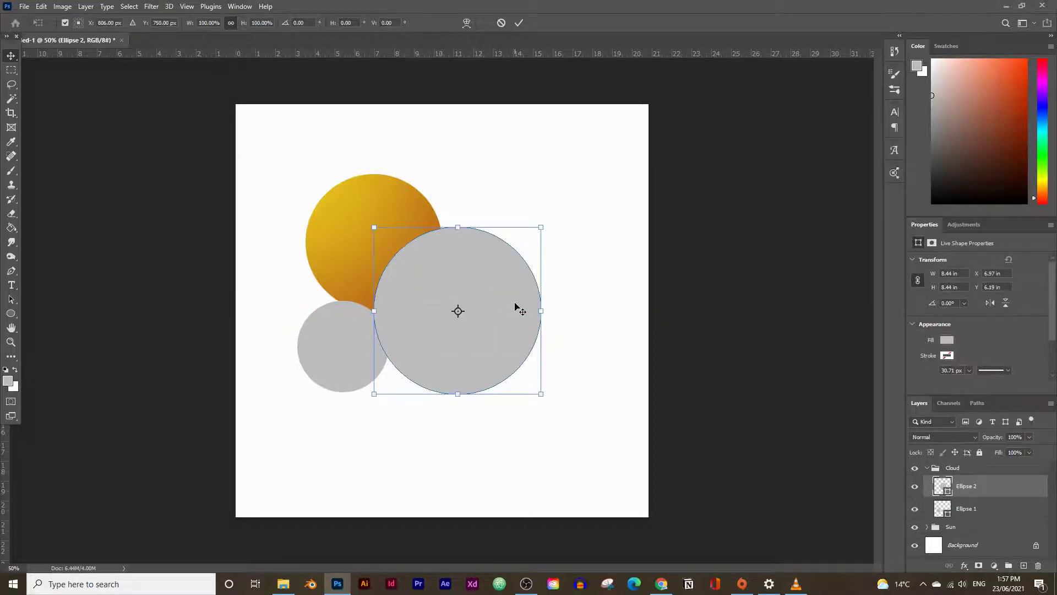
{"action": "left_click_drag", "start_coordinate": [455, 394], "coordinate": [342, 391]}
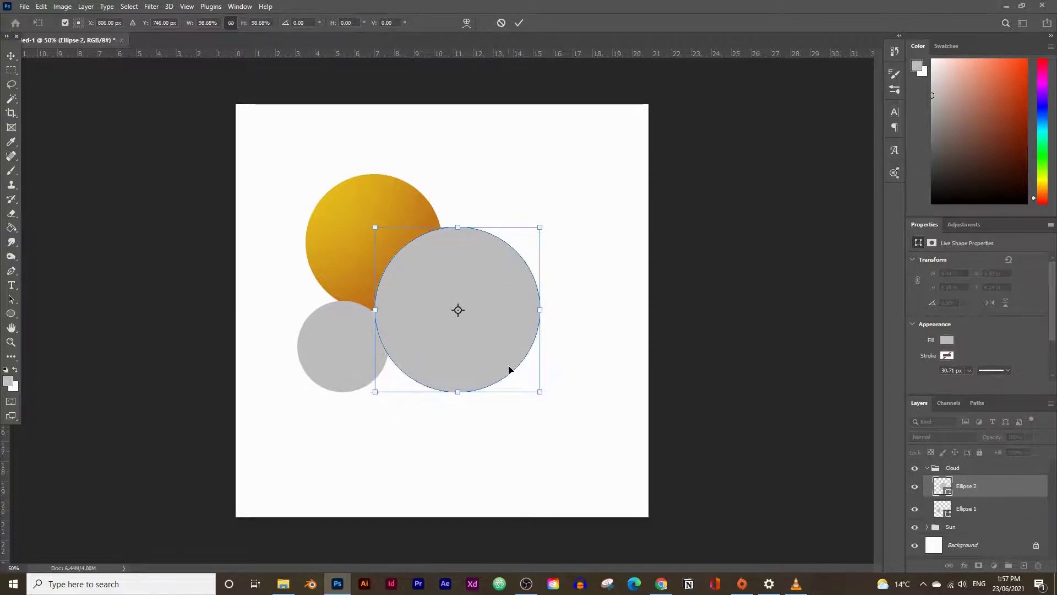
{"action": "key", "text": "Return"}
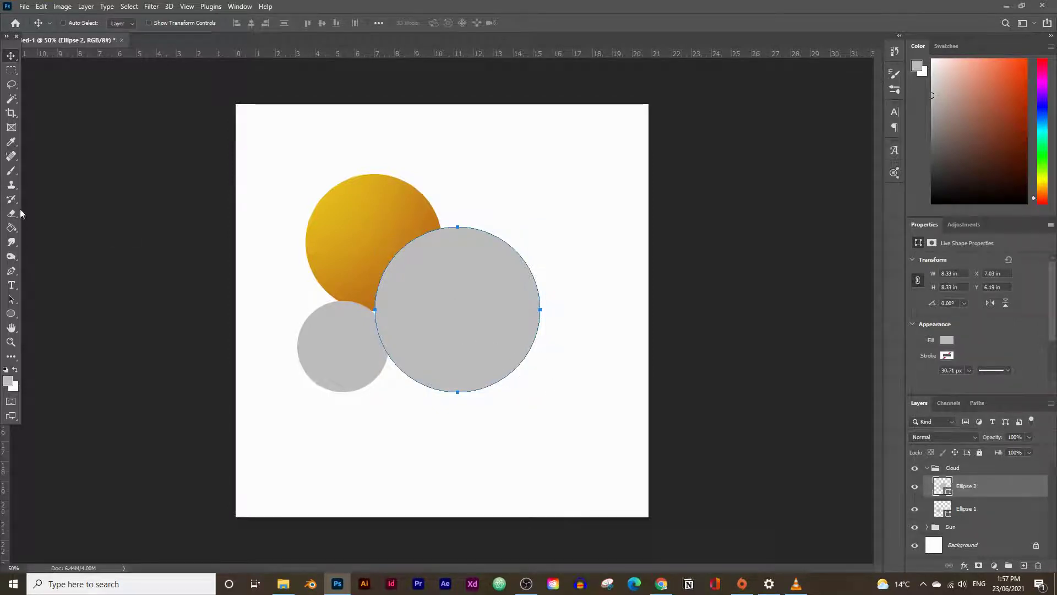
Add a third circle about 3.33 in wide at the large circle's lower-right edge, bottoms aligned, and shift the left circle inward to overlap more.
{"action": "left_click", "coordinate": [1023, 566]}
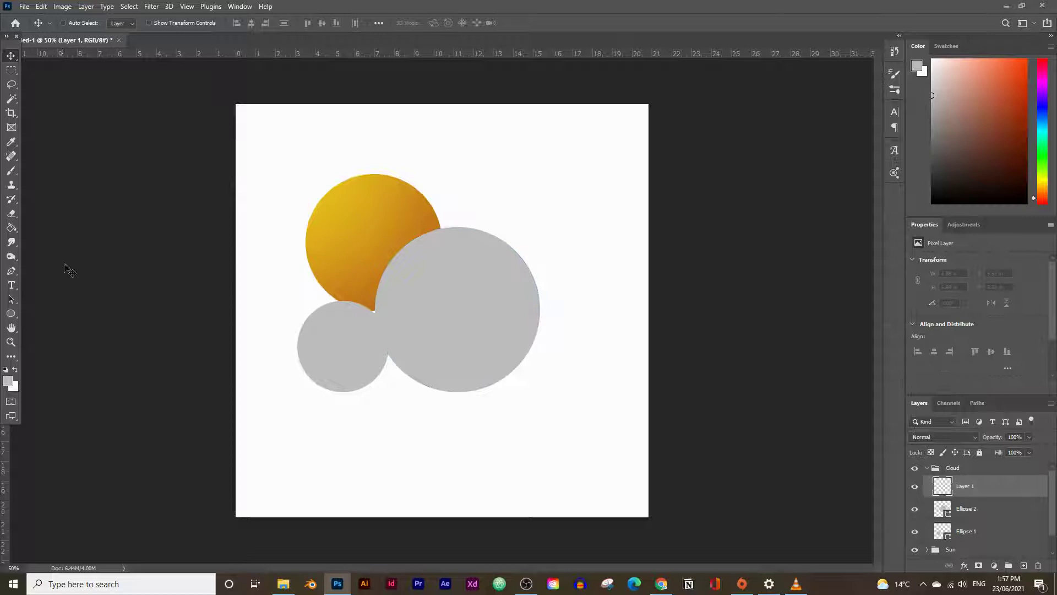
{"action": "left_click", "coordinate": [11, 313]}
{"action": "left_click_drag", "start_coordinate": [481, 313], "coordinate": [547, 384]}
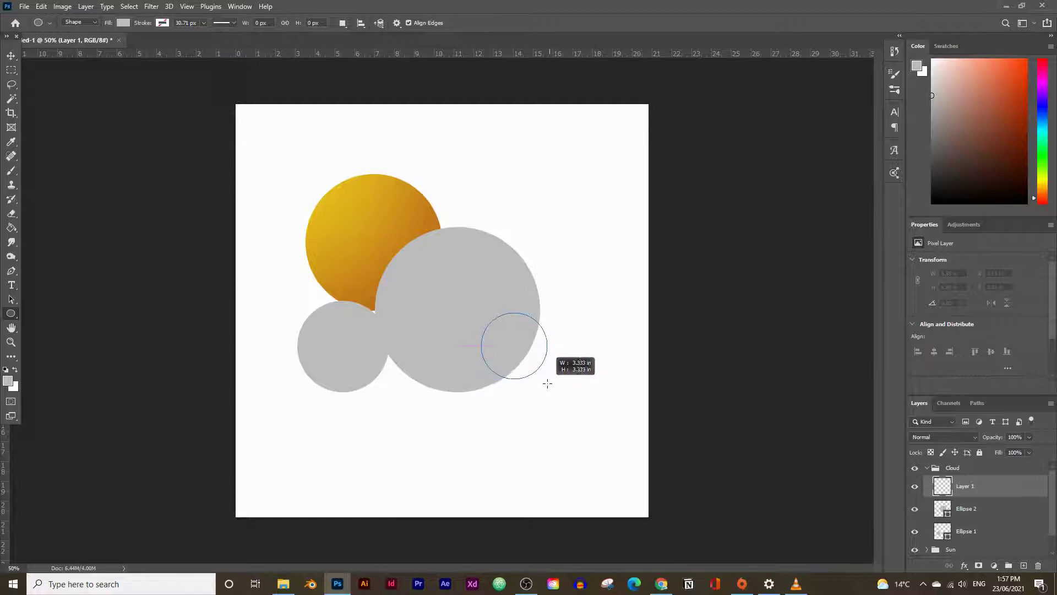
{"action": "left_click", "coordinate": [12, 57]}
{"action": "left_click_drag", "start_coordinate": [498, 350], "coordinate": [513, 363]}
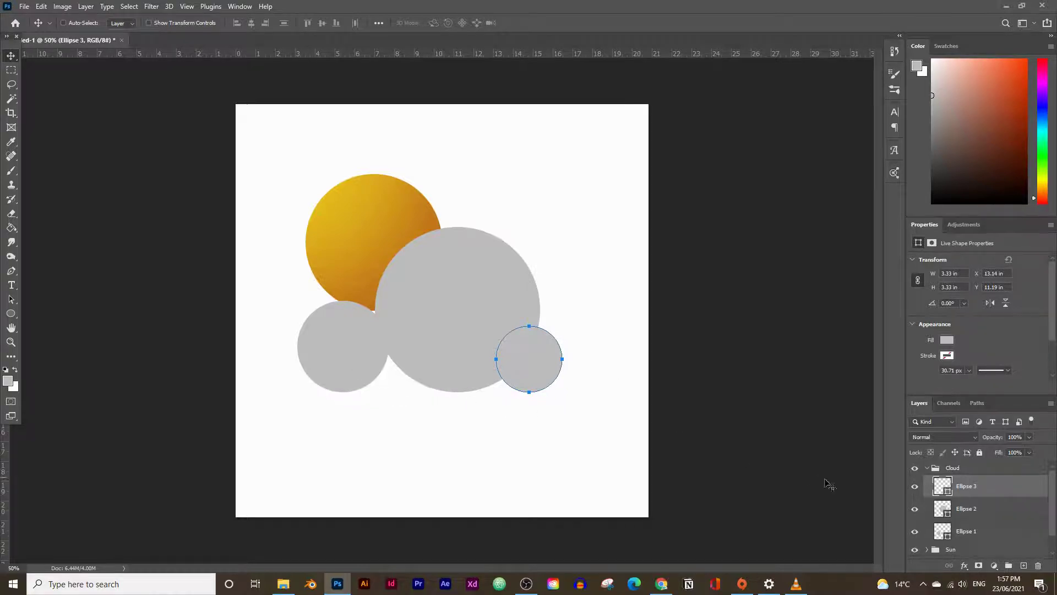
{"action": "left_click", "coordinate": [975, 531]}
{"action": "left_click_drag", "start_coordinate": [348, 361], "coordinate": [372, 361]}
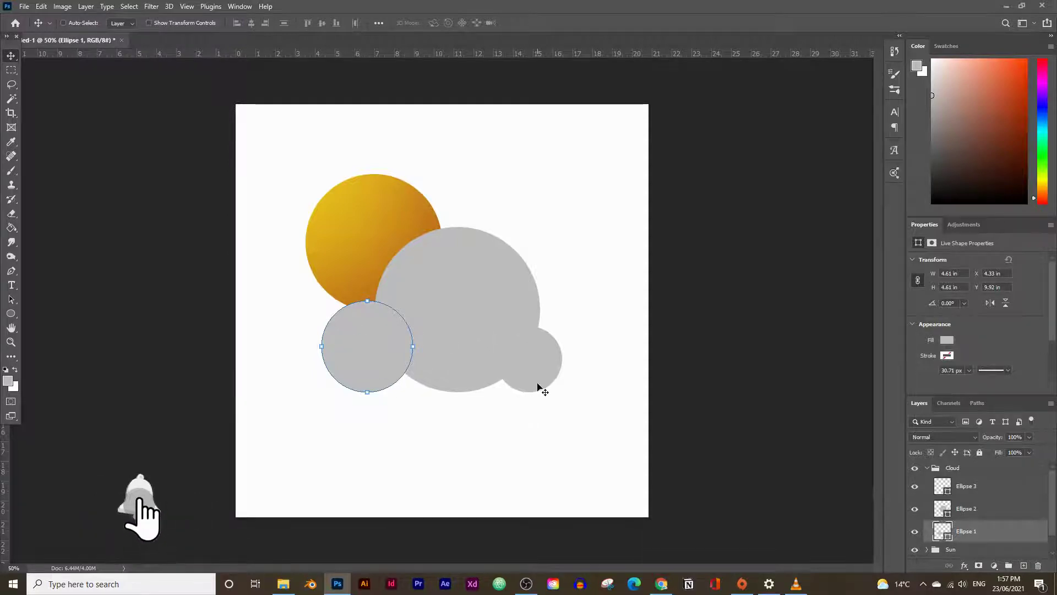
On a new layer above the circles, draw a grey rectangle across the cloud's base between the centres of the two outer circles.
{"action": "left_click", "coordinate": [966, 486]}
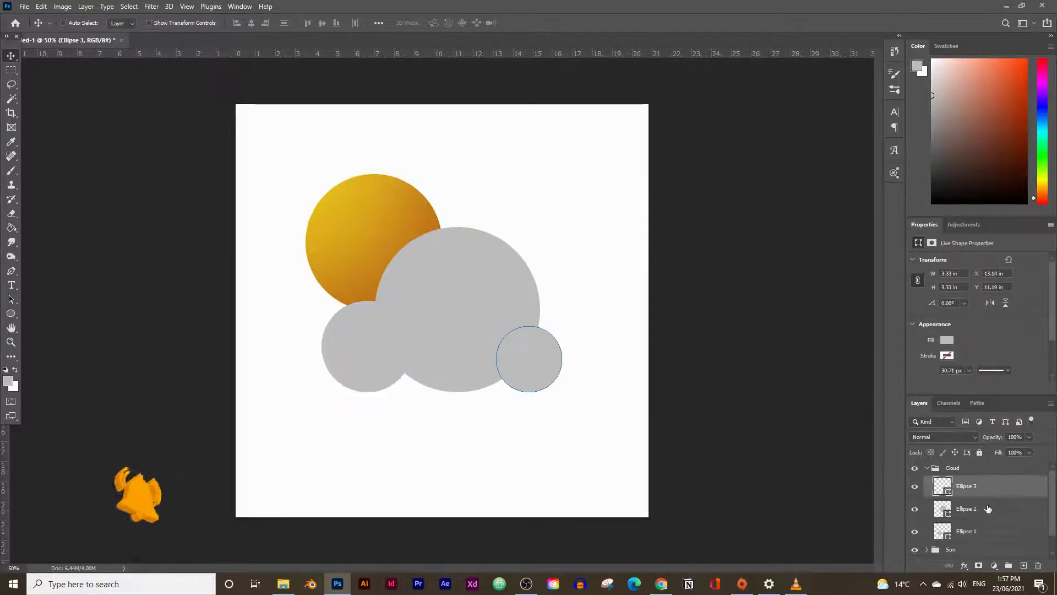
{"action": "left_click", "coordinate": [1024, 564]}
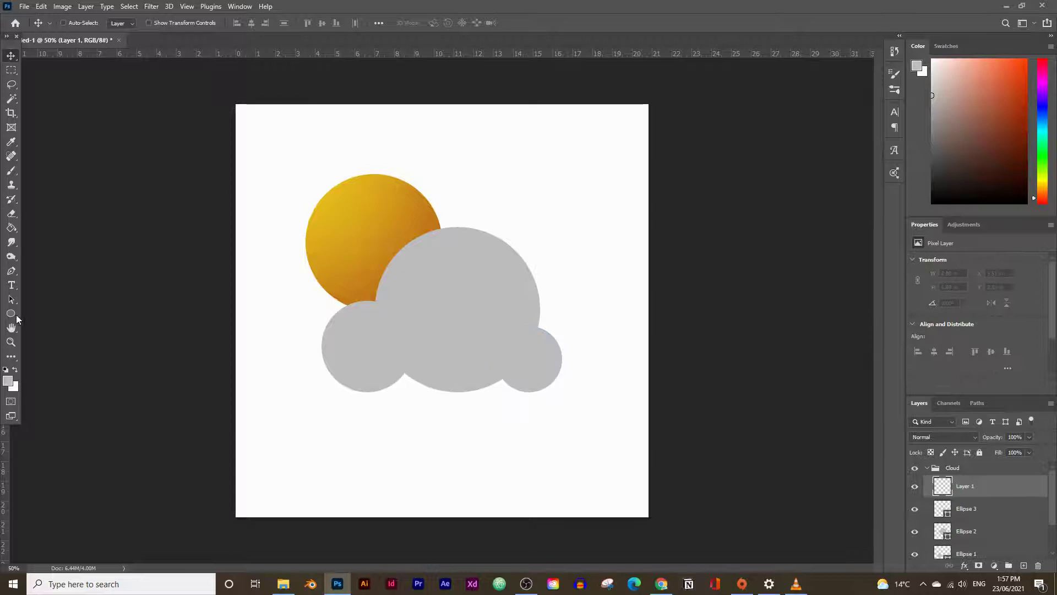
{"action": "left_click", "coordinate": [11, 315]}
{"action": "right_click", "coordinate": [11, 317]}
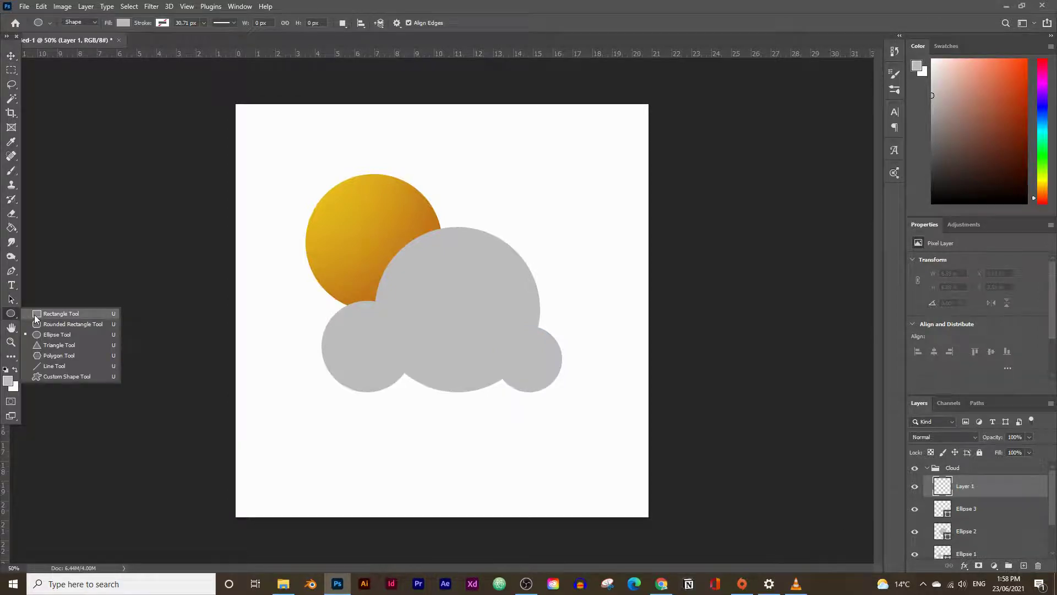
{"action": "key", "text": "Escape"}
{"action": "left_click_drag", "start_coordinate": [360, 318], "coordinate": [530, 391]}
Resize the rectangle to about 588 by 276 px, with its bottom flush with the circles and its sides inside the outer ones.
{"action": "mouse_move", "coordinate": [446, 393]}
{"action": "left_mouse_down"}
{"action": "mouse_move", "coordinate": [445, 406]}
{"action": "mouse_move", "coordinate": [445, 393]}
{"action": "left_mouse_up"}
{"action": "left_click_drag", "start_coordinate": [361, 354], "coordinate": [364, 357]}
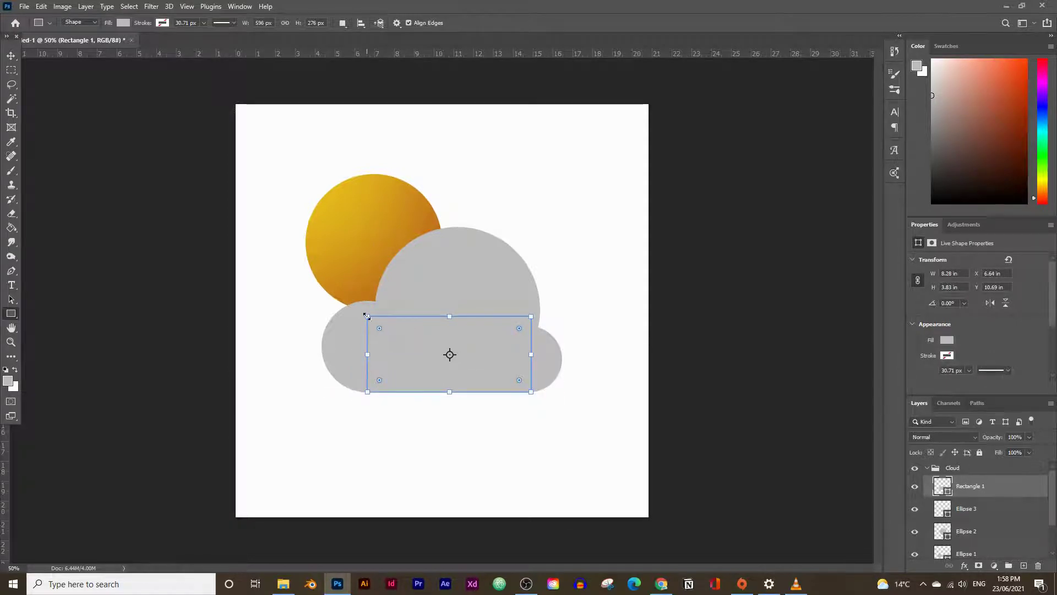
{"action": "mouse_move", "coordinate": [531, 354]}
{"action": "left_mouse_down"}
{"action": "mouse_move", "coordinate": [540, 354]}
{"action": "mouse_move", "coordinate": [527, 354]}
{"action": "left_mouse_up"}
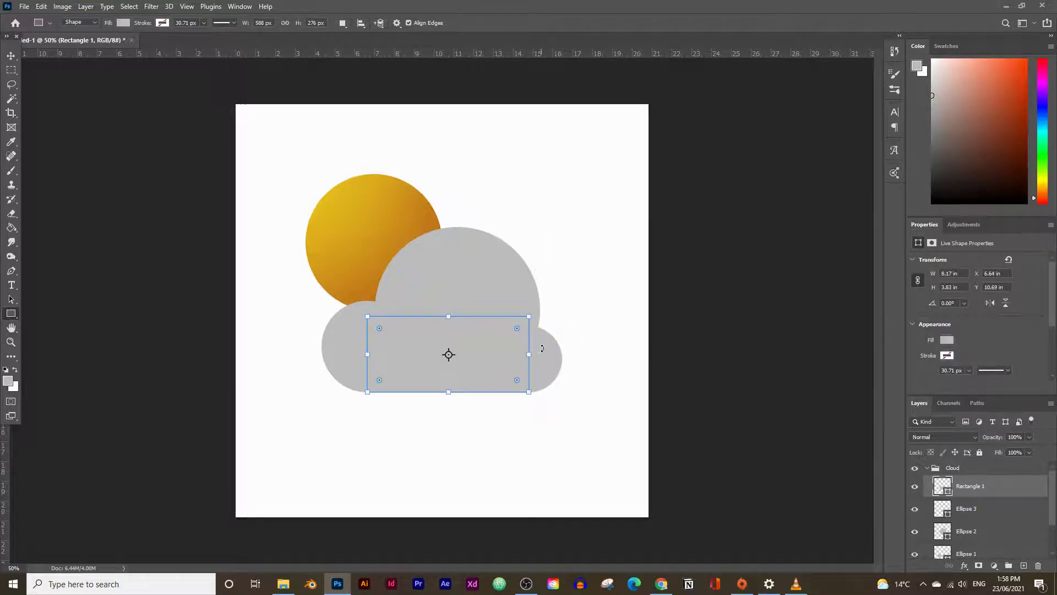
{"action": "key", "text": "Return"}
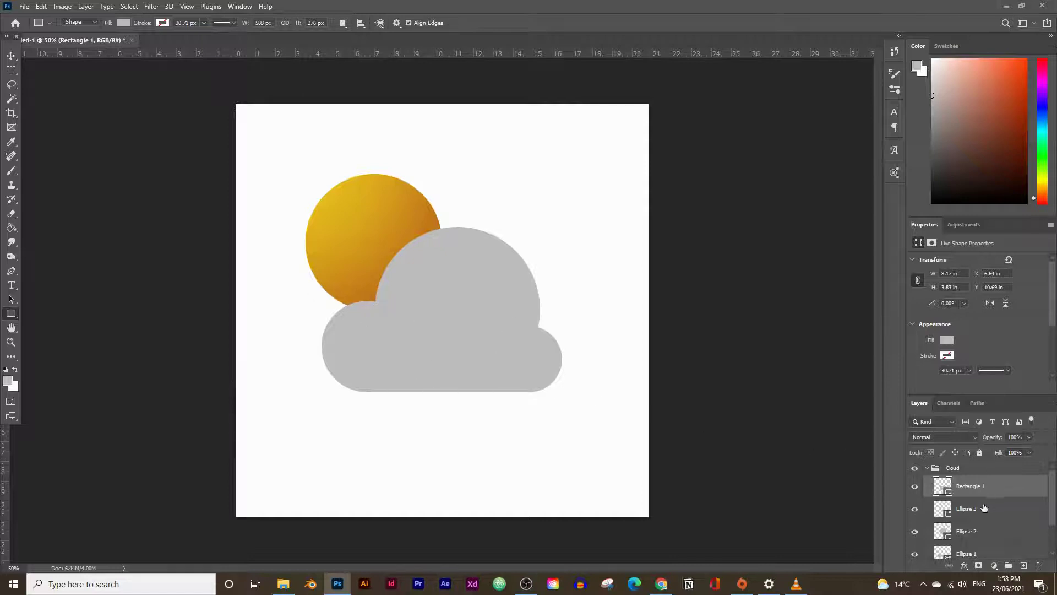
Select the rectangle and all three ellipse layers and group them inside the Cloud group.
{"action": "scroll", "coordinate": [984, 507], "scroll_direction": "down", "scroll_amount": 1}
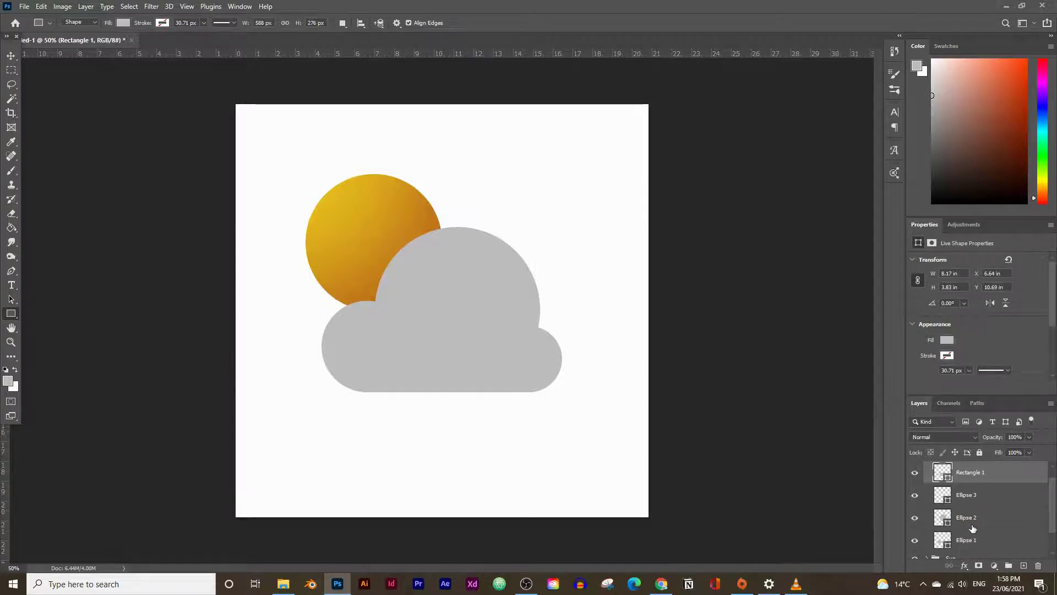
{"action": "left_click", "coordinate": [971, 498]}
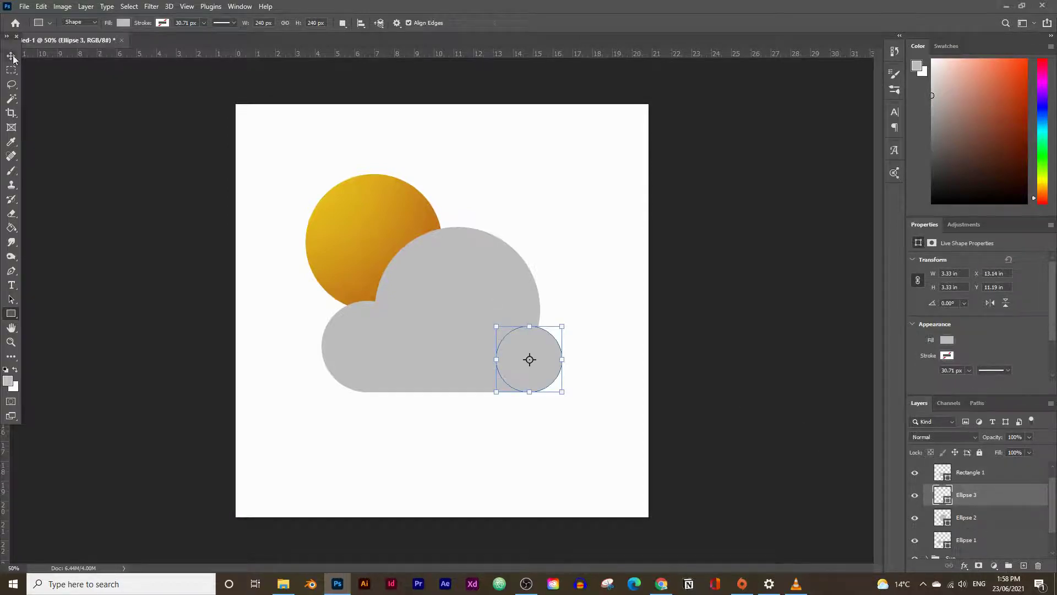
{"action": "key", "text": "v"}
{"action": "left_click", "coordinate": [995, 524]}
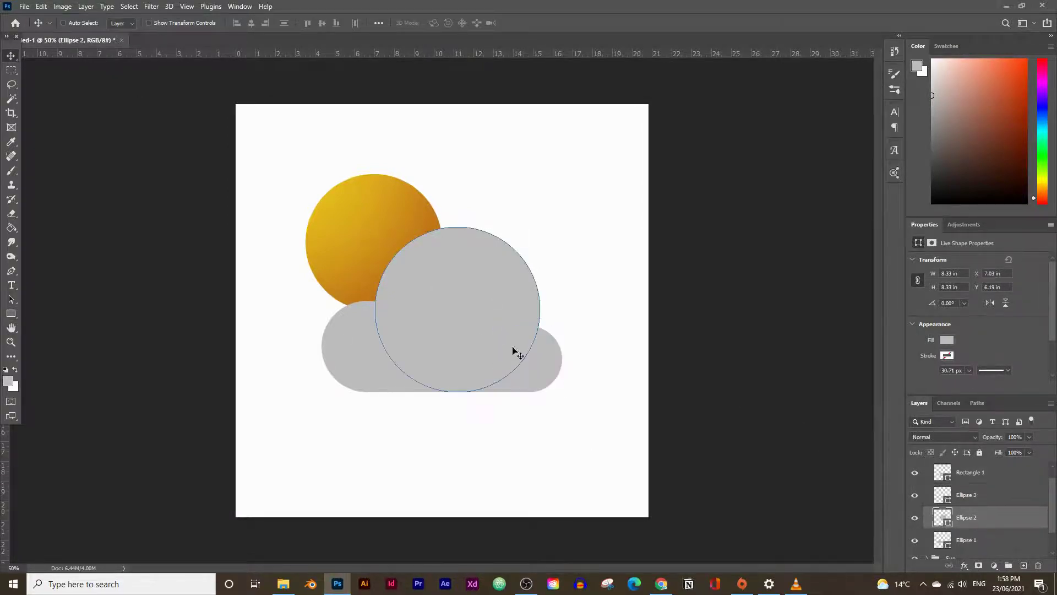
{"action": "scroll", "coordinate": [983, 498], "scroll_direction": "up", "scroll_amount": 1}
{"action": "left_click", "coordinate": [979, 490]}
{"action": "scroll", "coordinate": [979, 487], "scroll_direction": "down", "scroll_amount": 1}
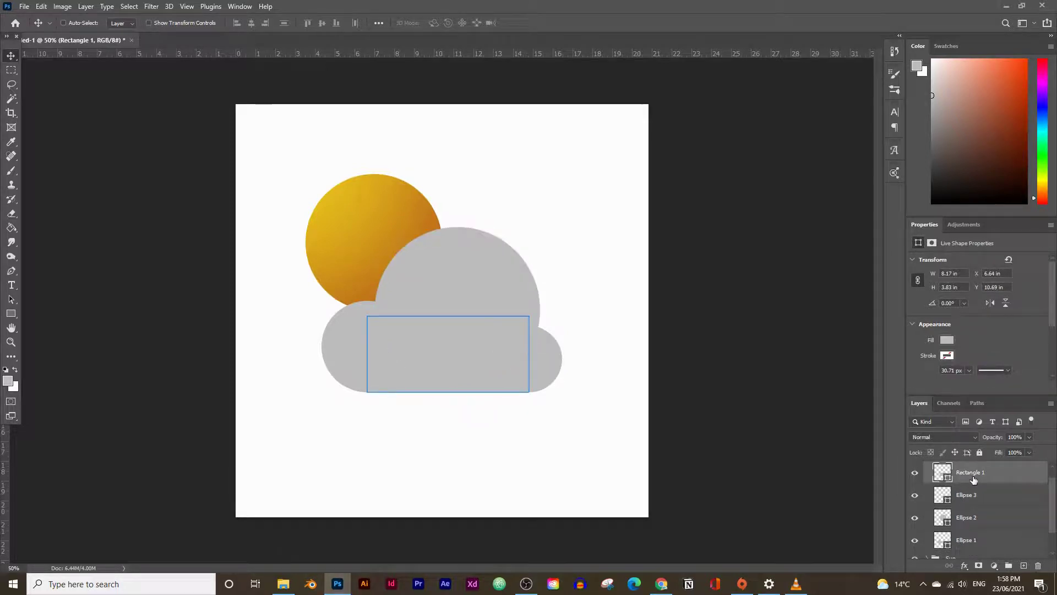
{"action": "scroll", "coordinate": [975, 476], "scroll_direction": "up", "scroll_amount": 1}
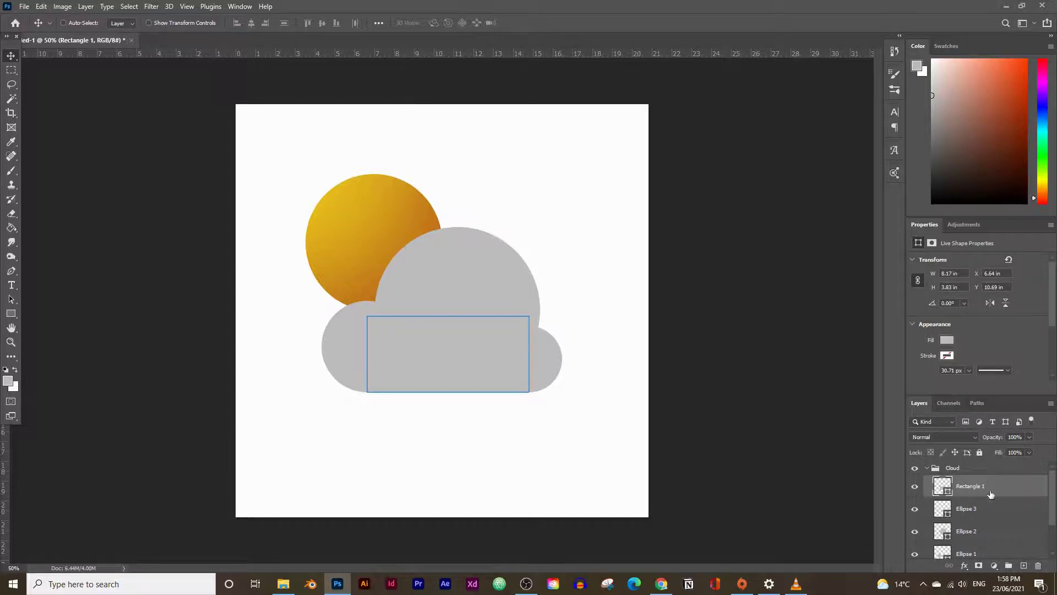
{"action": "scroll", "coordinate": [1039, 499], "scroll_direction": "down", "scroll_amount": 1}
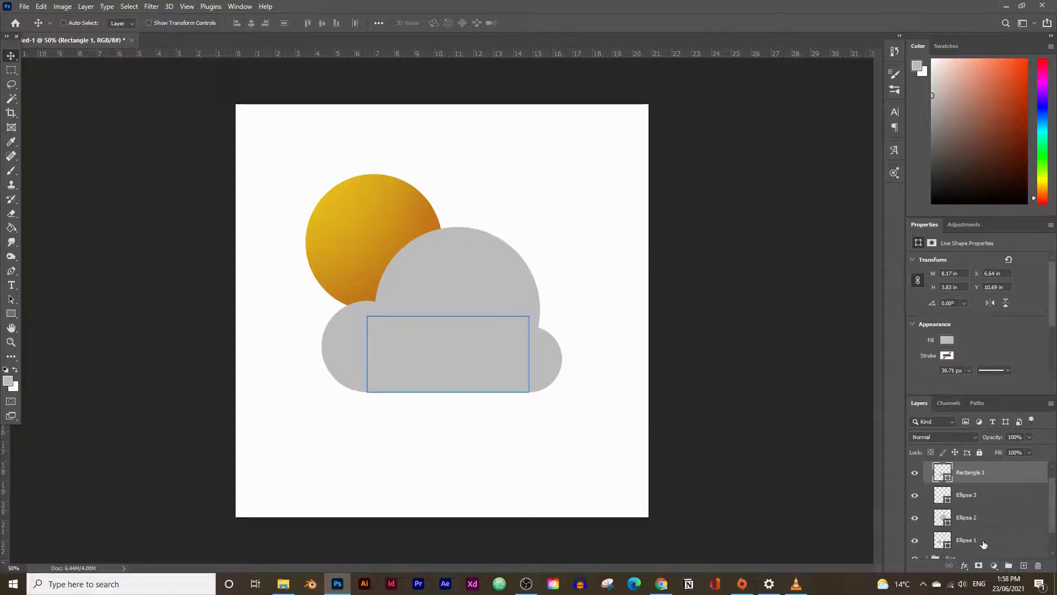
{"action": "left_click", "coordinate": [981, 544], "text": "shift"}
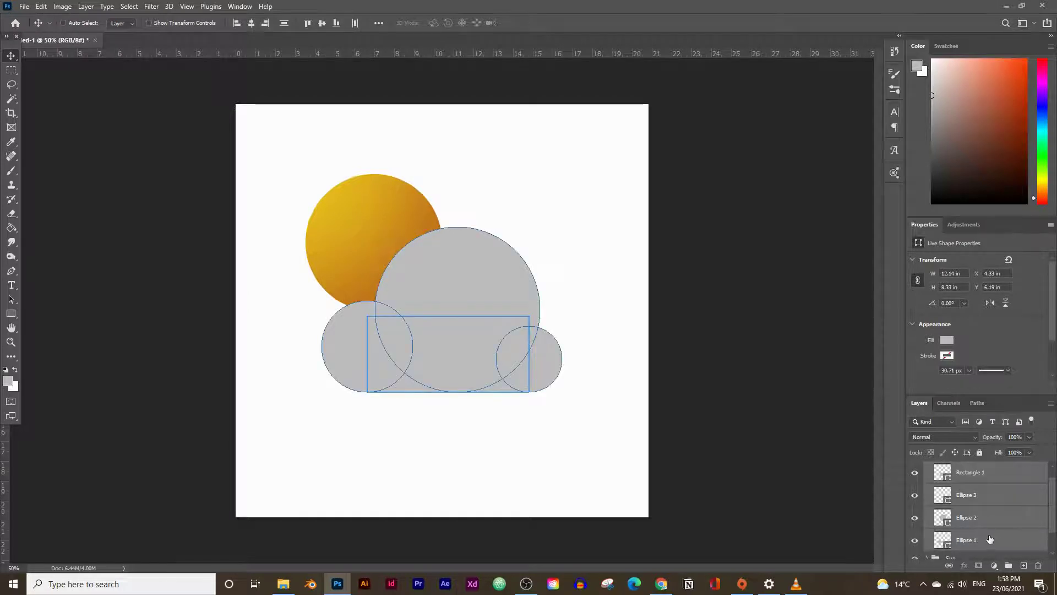
{"action": "scroll", "coordinate": [979, 506], "scroll_direction": "up", "scroll_amount": 1}
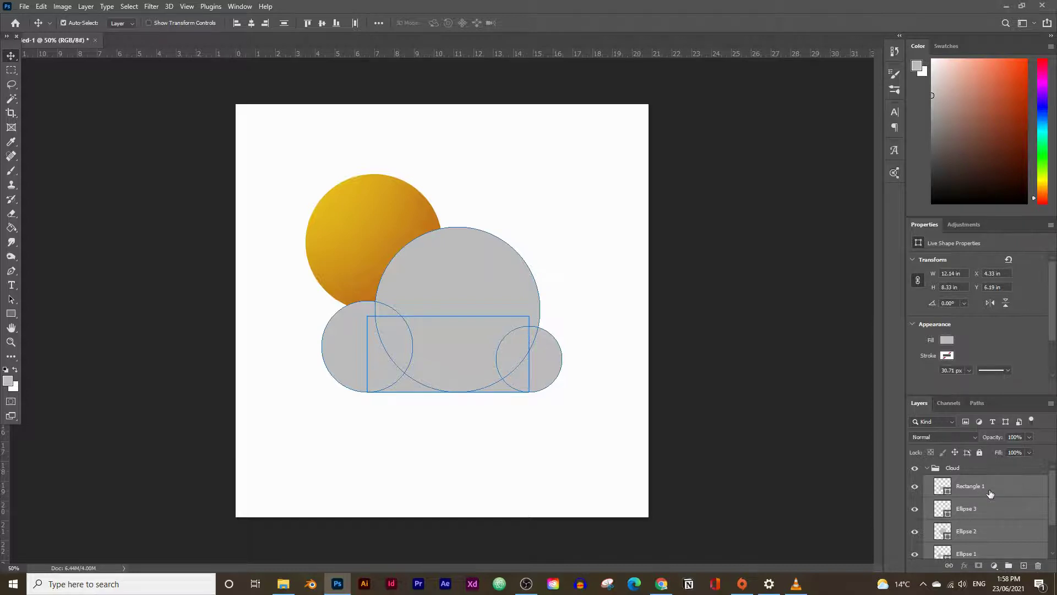
{"action": "key", "text": "ctrl+g"}
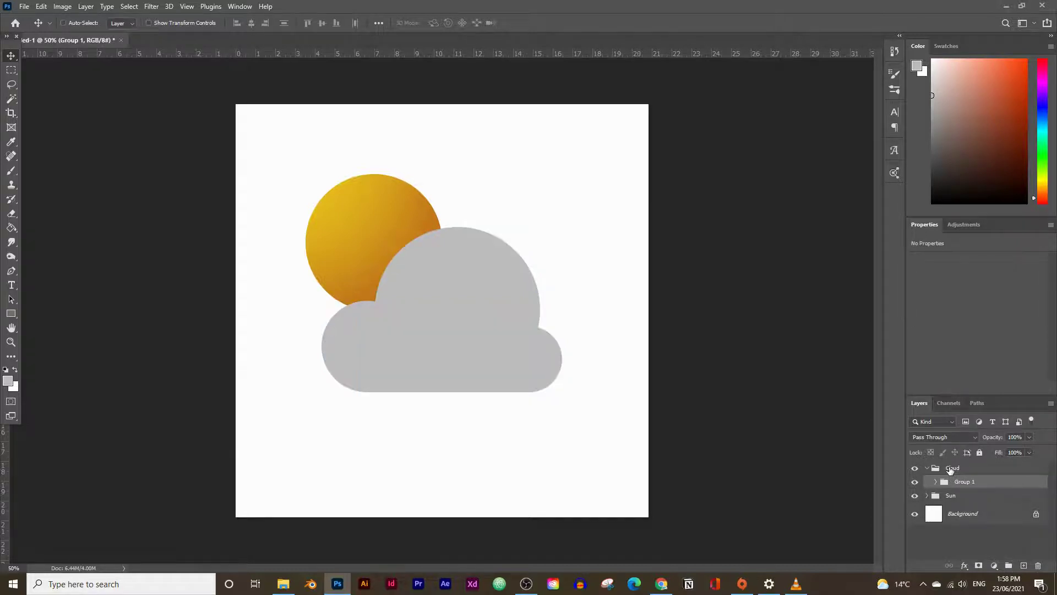
Rename the new group of cloud shapes "back up" and check the layers it contains.
{"action": "double_click", "coordinate": [964, 483]}
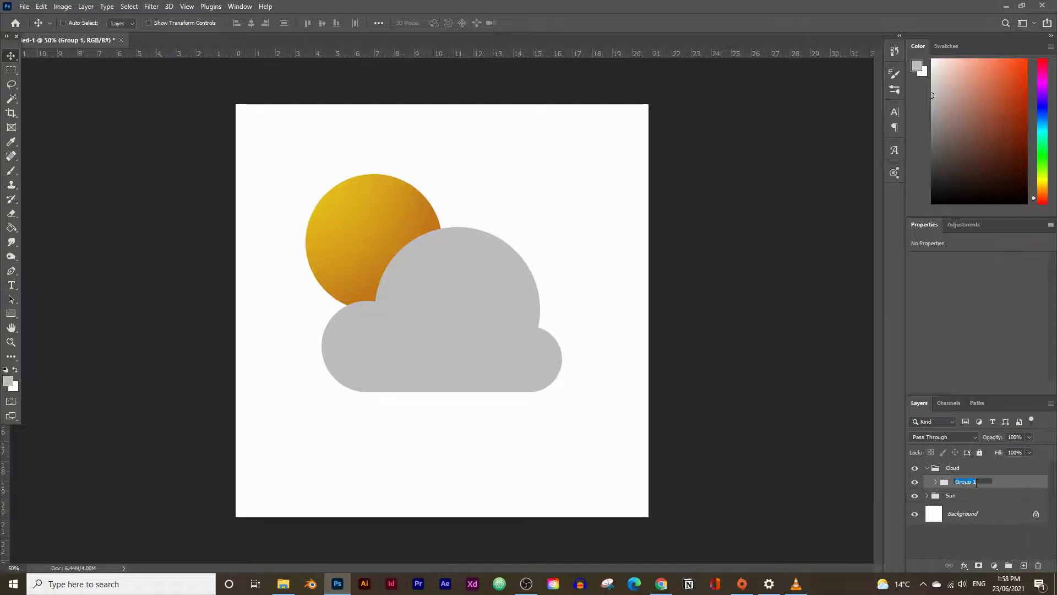
{"action": "type", "text": "back"}
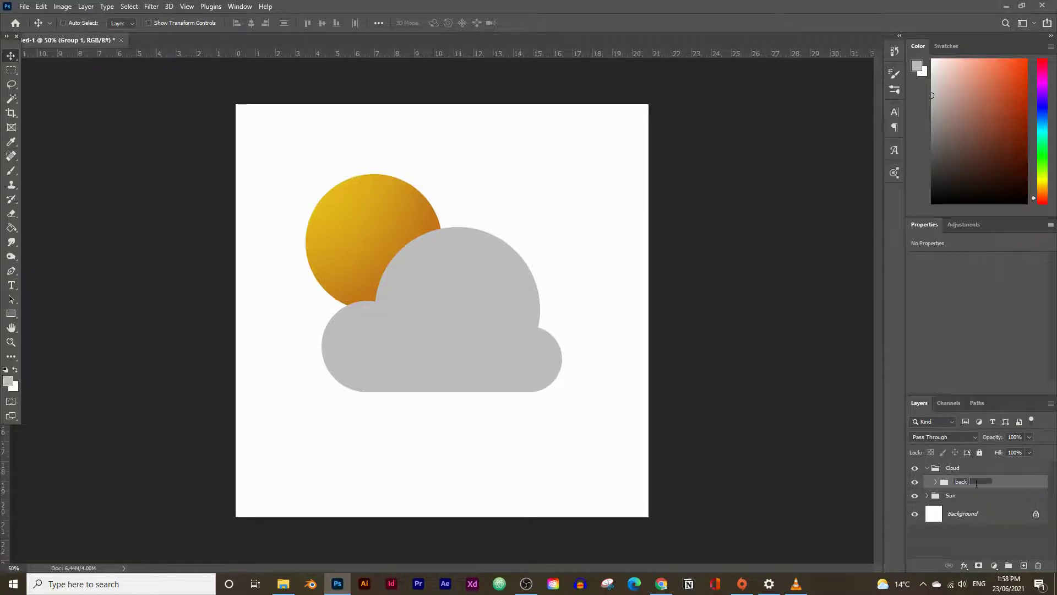
{"action": "type", "text": " up"}
{"action": "key", "text": "Return"}
{"action": "left_click", "coordinate": [936, 482]}
{"action": "scroll", "coordinate": [983, 494], "scroll_direction": "down", "scroll_amount": 1}
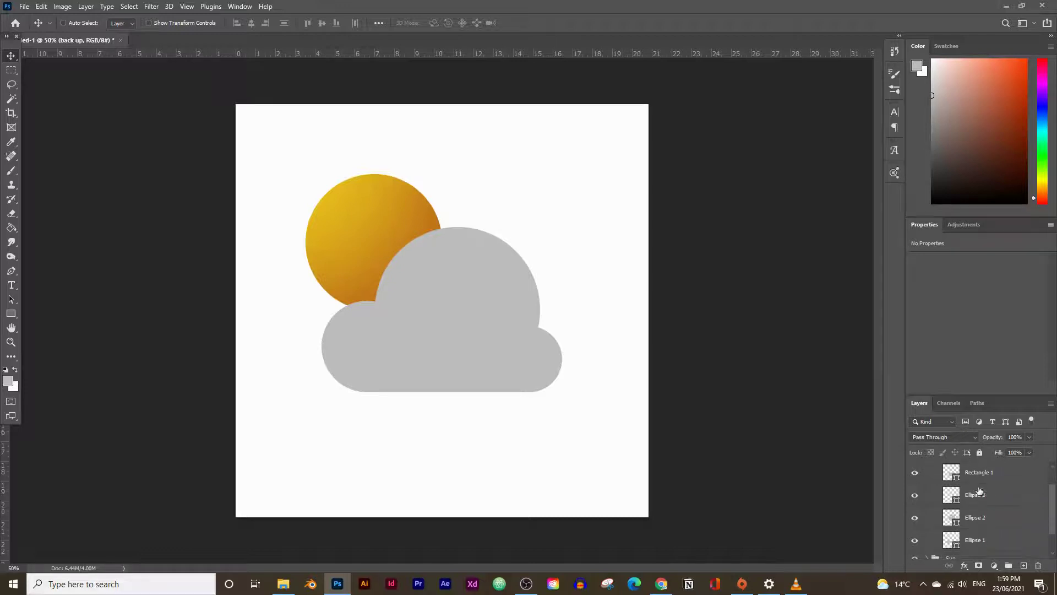
{"action": "scroll", "coordinate": [976, 517], "scroll_direction": "up", "scroll_amount": 1}
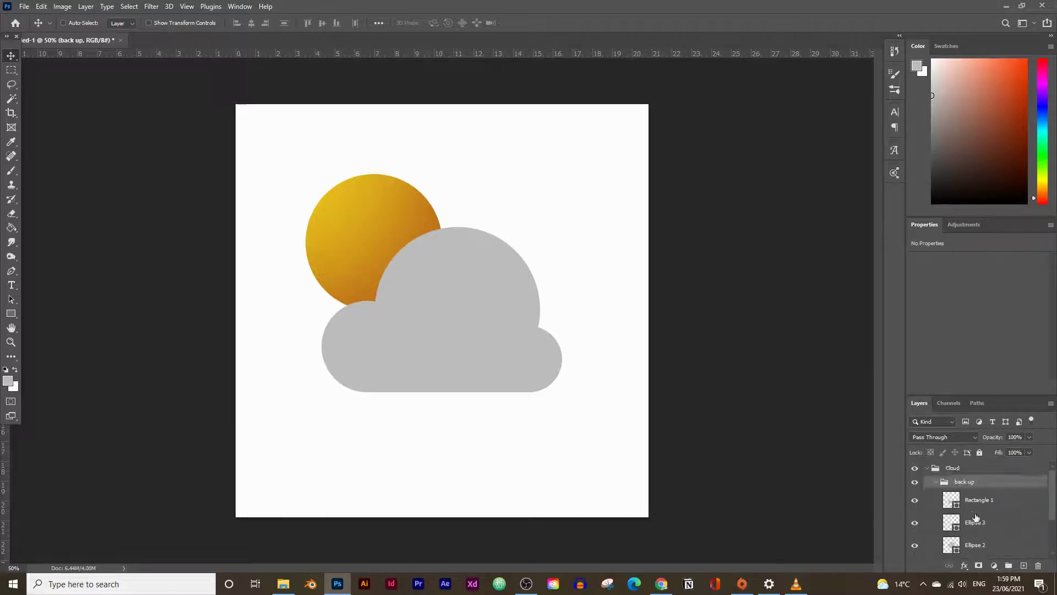
{"action": "left_click", "coordinate": [936, 483]}
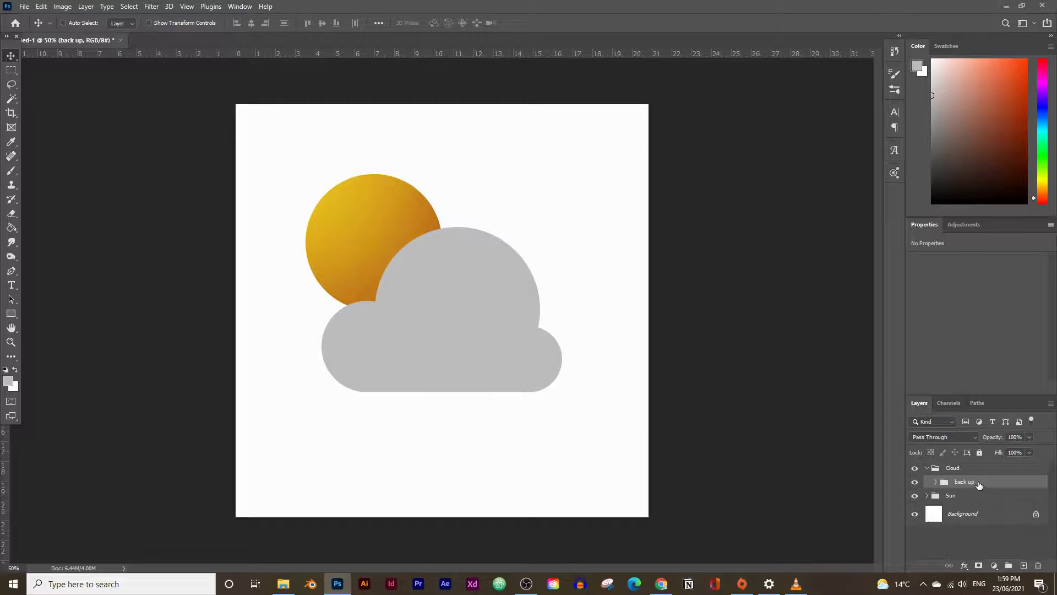
Duplicate the back up group and rename the copy "main cloud".
{"action": "left_click_drag", "start_coordinate": [979, 484], "coordinate": [1023, 565]}
{"action": "double_click", "coordinate": [972, 482]}
{"action": "type", "text": "ma"}
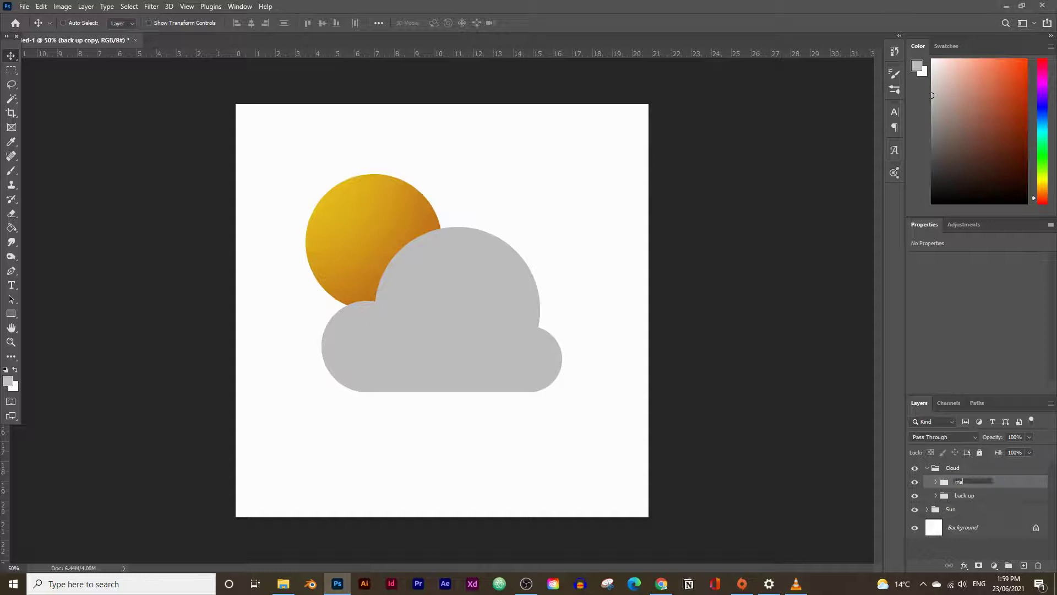
{"action": "type", "text": "in cloud"}
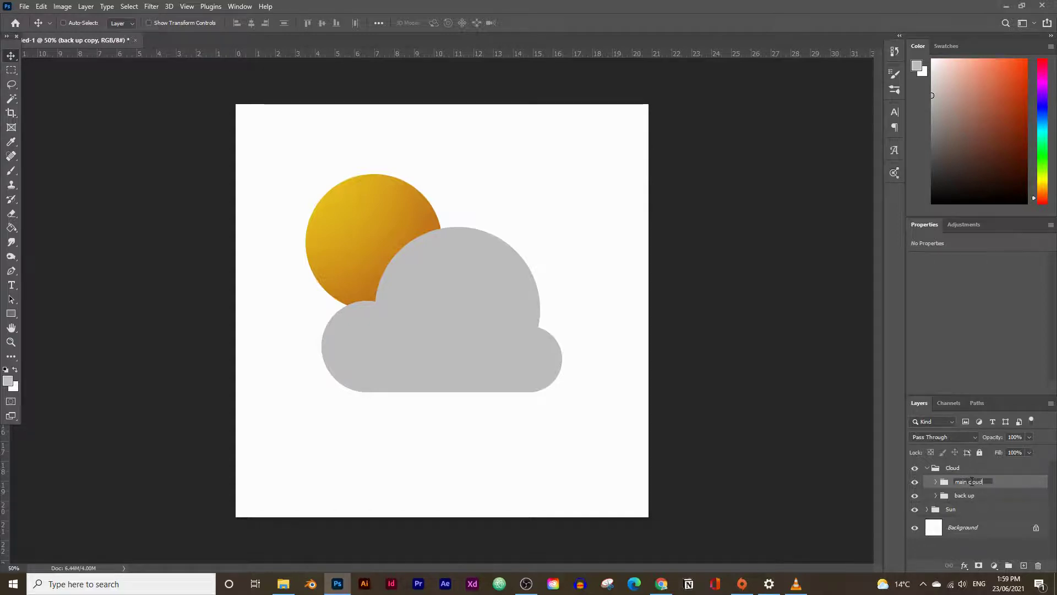
{"action": "key", "text": "Return"}
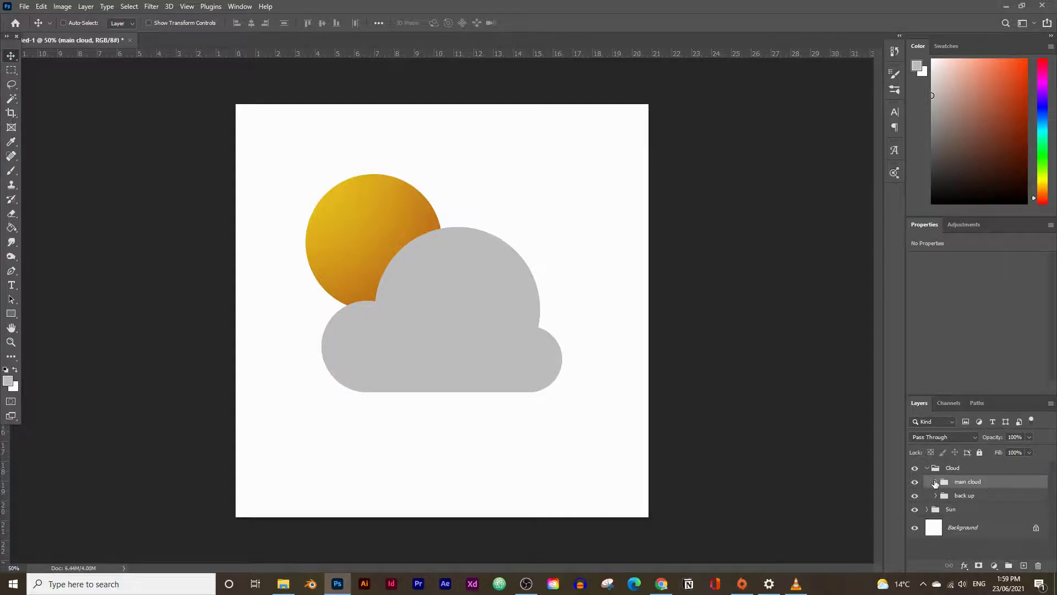
Merge the rectangle and the three ellipse layers in the main cloud group into a single shape layer.
{"action": "left_click", "coordinate": [935, 483]}
{"action": "scroll", "coordinate": [991, 485], "scroll_direction": "down", "scroll_amount": 1}
{"action": "left_click", "coordinate": [976, 487]}
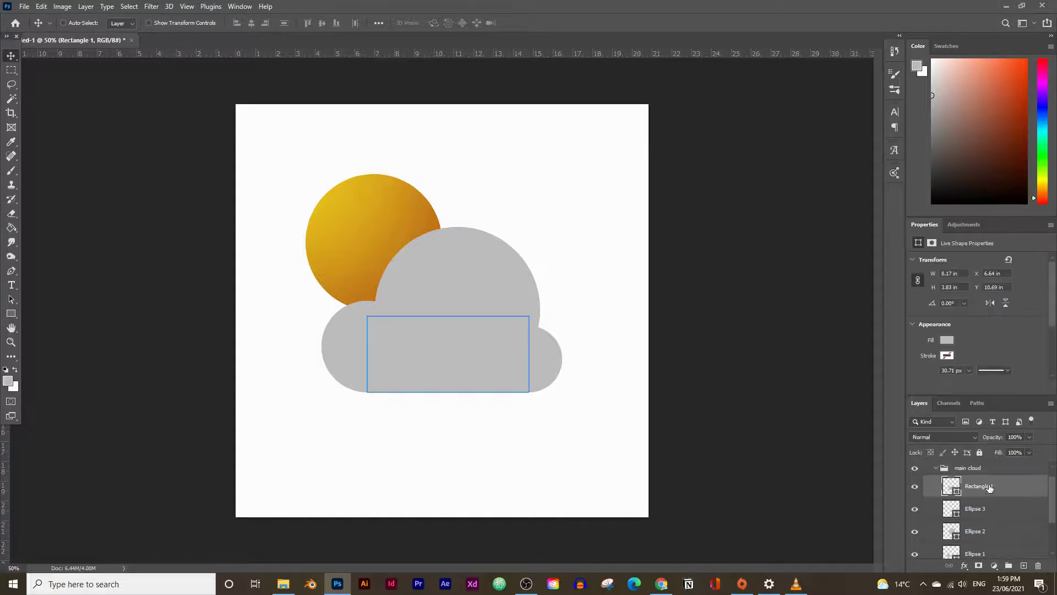
{"action": "scroll", "coordinate": [994, 490], "scroll_direction": "up", "scroll_amount": 1}
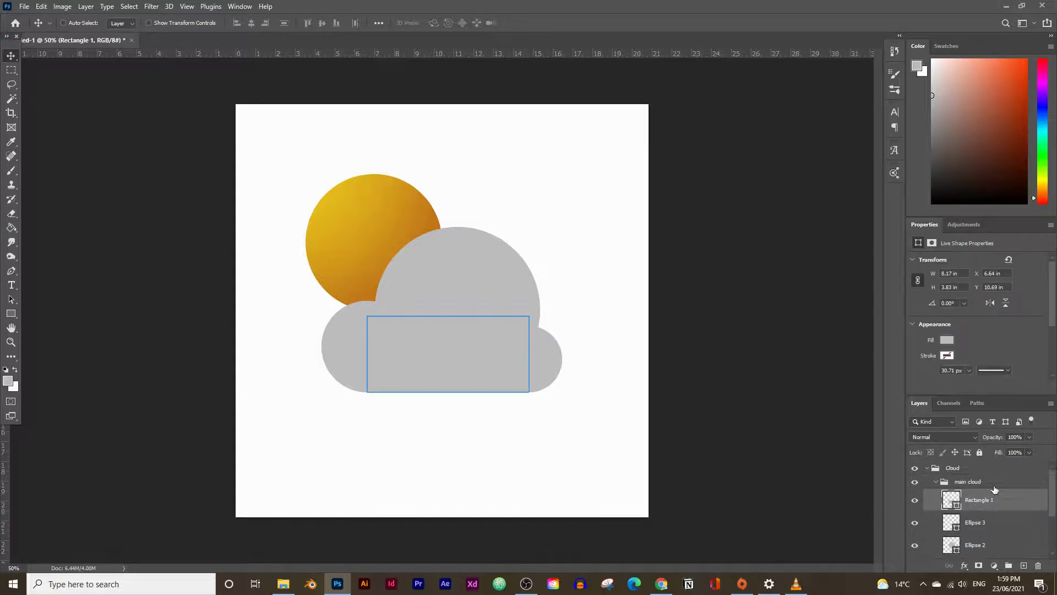
{"action": "scroll", "coordinate": [994, 505], "scroll_direction": "down", "scroll_amount": 3}
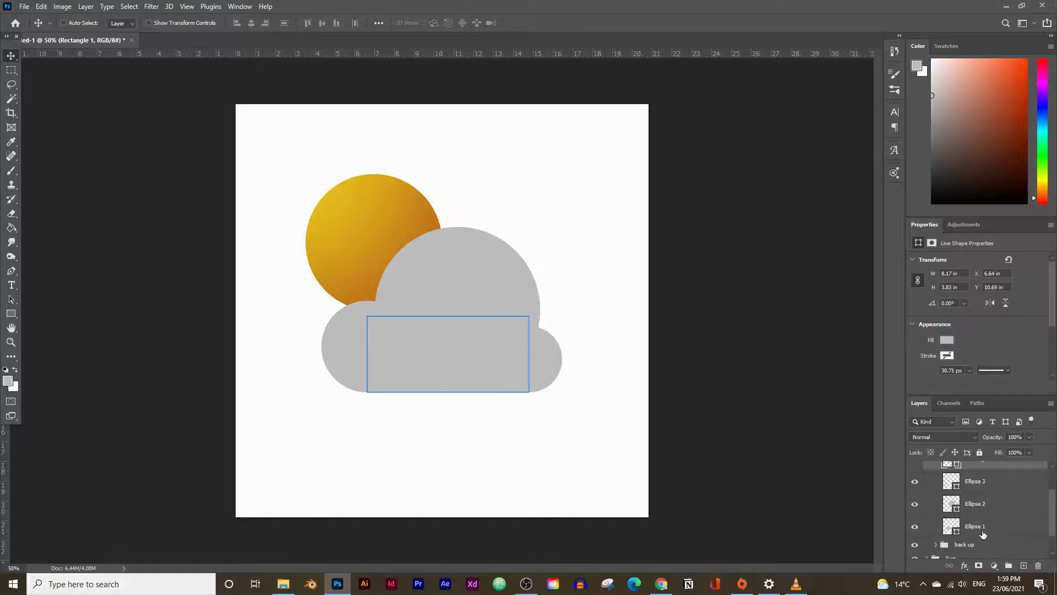
{"action": "left_click", "coordinate": [991, 528], "text": "shift"}
{"action": "scroll", "coordinate": [985, 530], "scroll_direction": "up", "scroll_amount": 1}
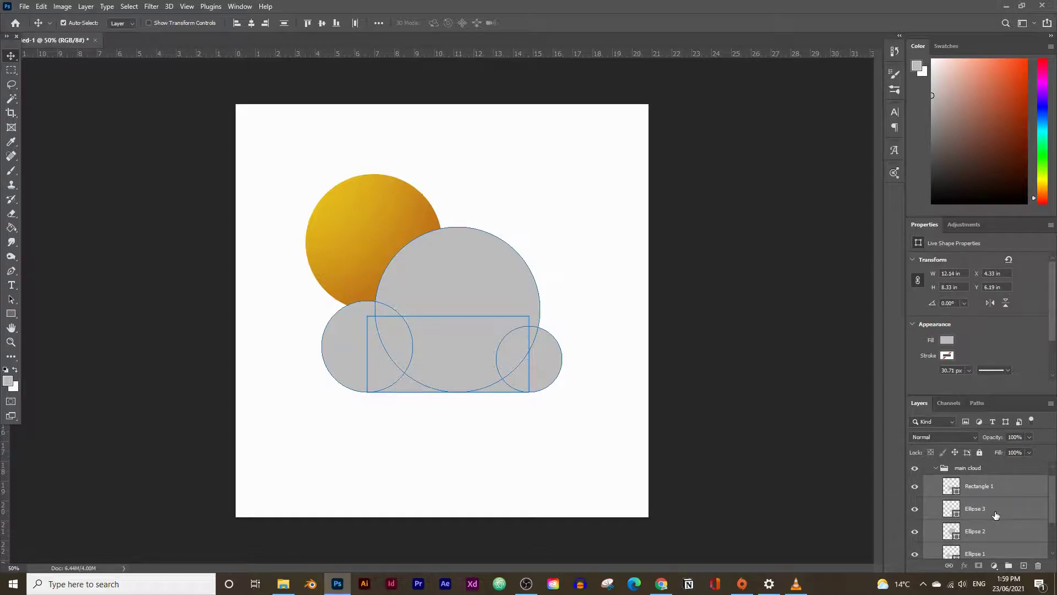
{"action": "key", "text": "ctrl+e"}
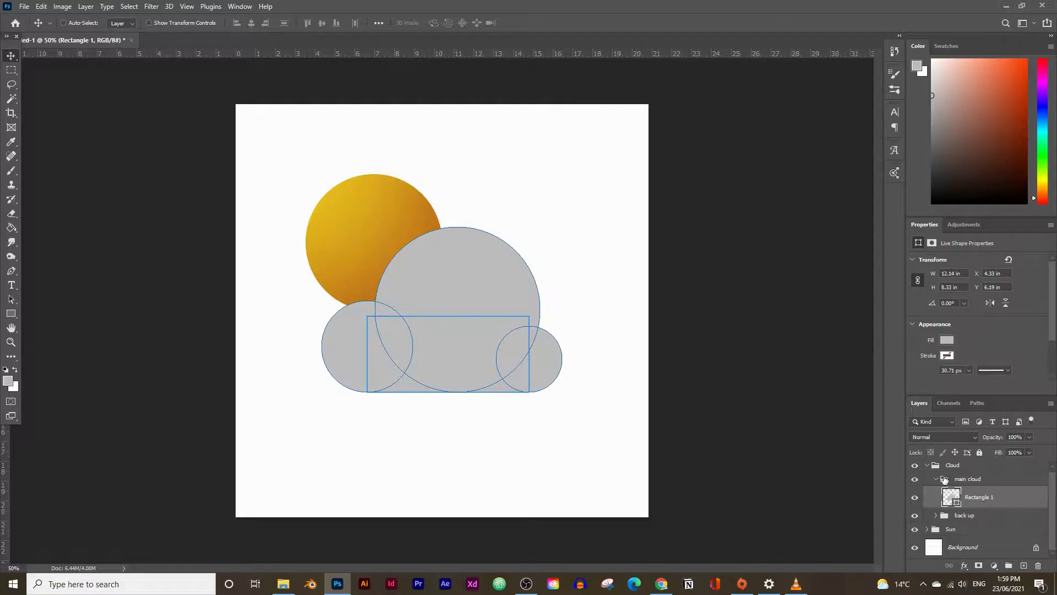
Move the merged cloud down and right to uncover the copy beneath it, and hide the back up group.
{"action": "left_click", "coordinate": [11, 70]}
{"action": "left_click", "coordinate": [11, 56]}
{"action": "left_click_drag", "start_coordinate": [435, 312], "coordinate": [463, 348]}
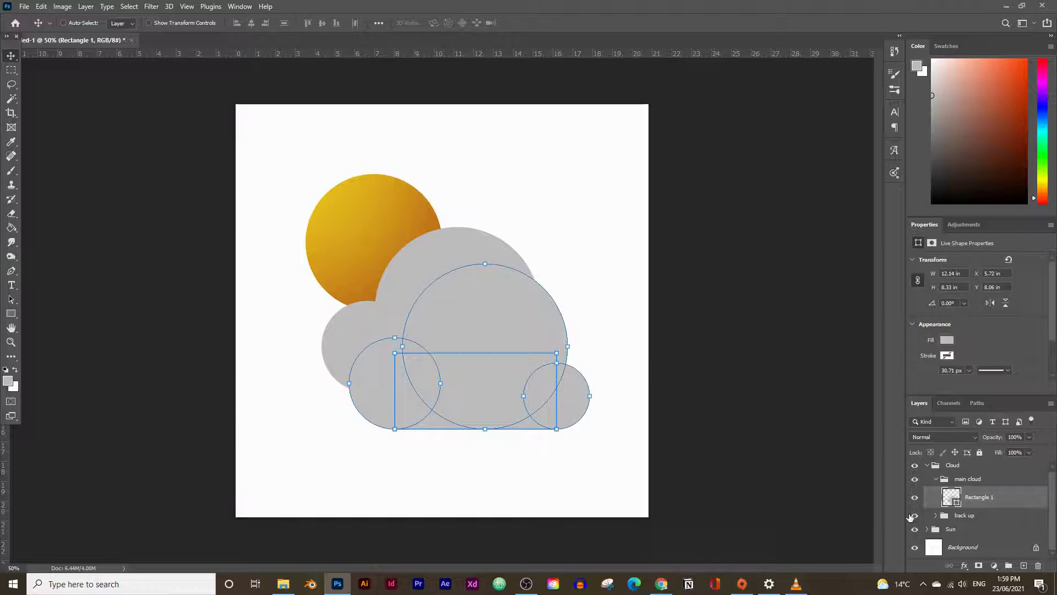
{"action": "left_click", "coordinate": [915, 518]}
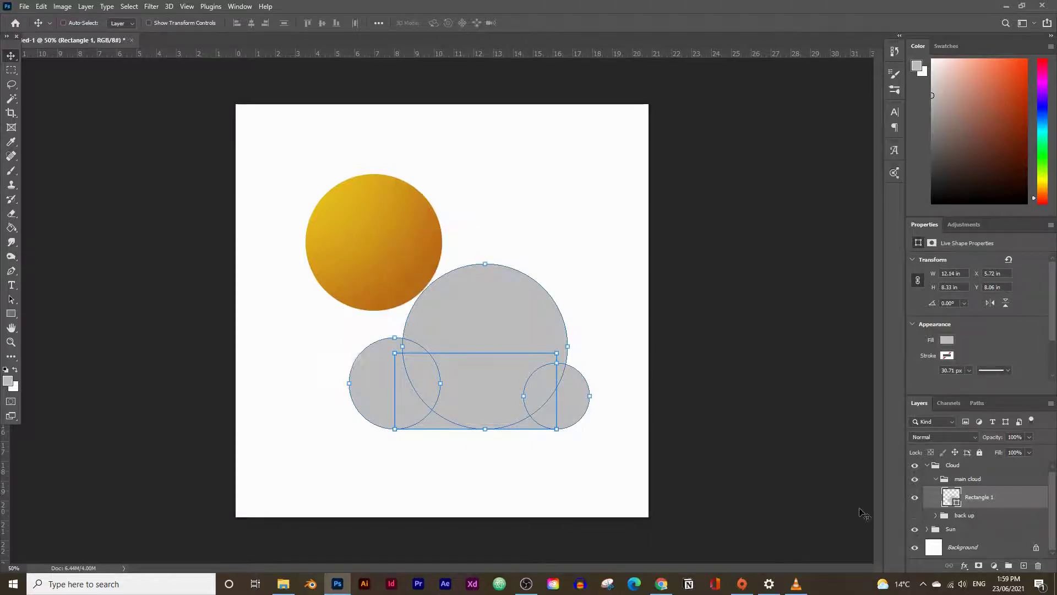
Move the merged cloud back up and left so it overlaps the sun's lower right again.
{"action": "left_click", "coordinate": [991, 519]}
{"action": "left_click", "coordinate": [981, 501]}
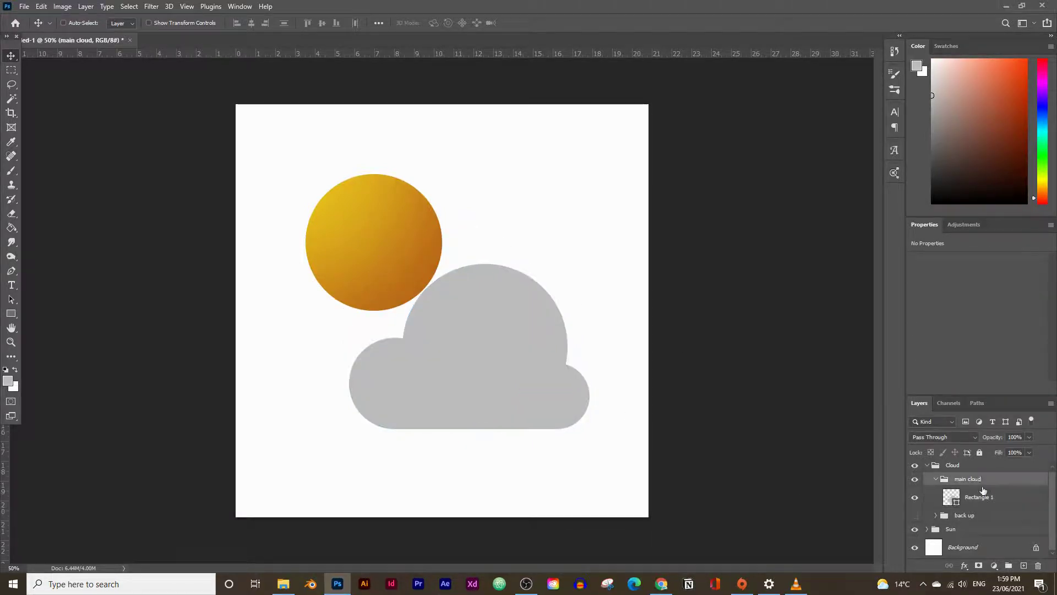
{"action": "left_click_drag", "start_coordinate": [484, 323], "coordinate": [460, 290]}
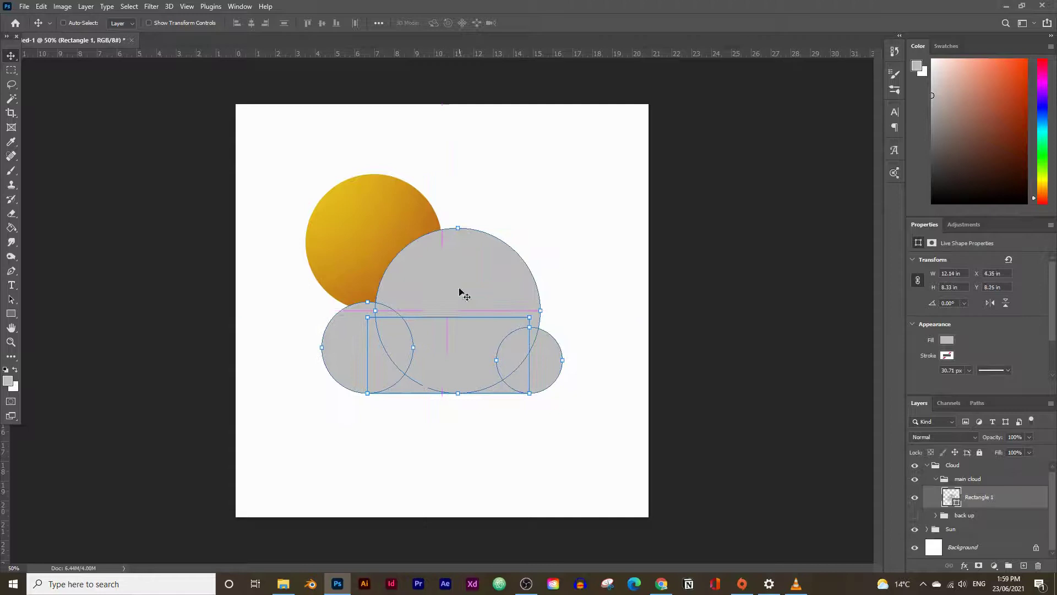
{"action": "left_click", "coordinate": [1011, 516]}
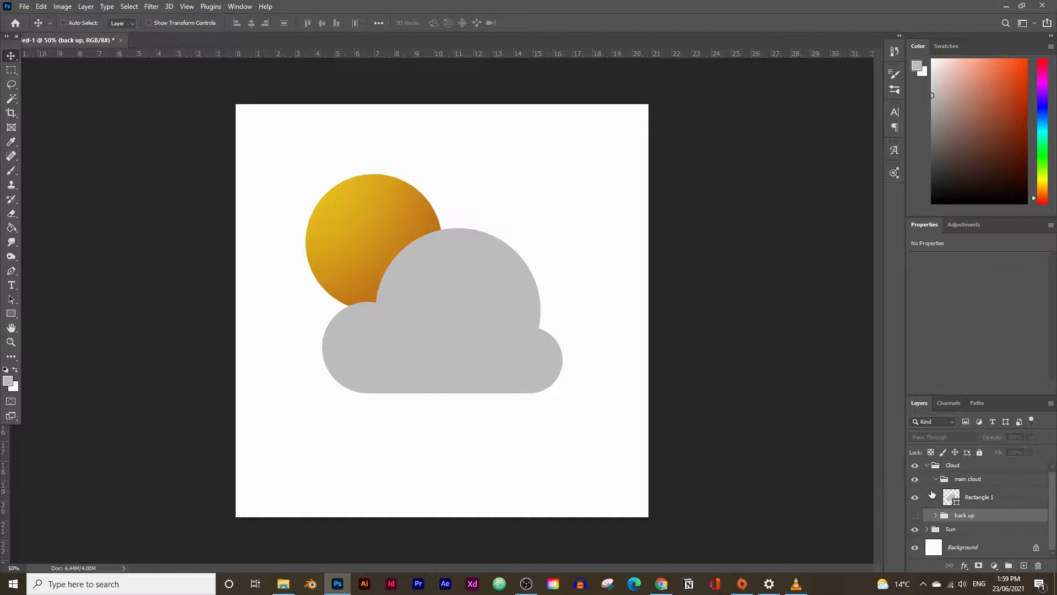
{"action": "left_click_drag", "start_coordinate": [939, 500], "coordinate": [972, 499]}
{"action": "left_click", "coordinate": [951, 497], "text": "ctrl"}
{"action": "key", "text": "ctrl"}
{"action": "key", "text": "ctrl+d"}
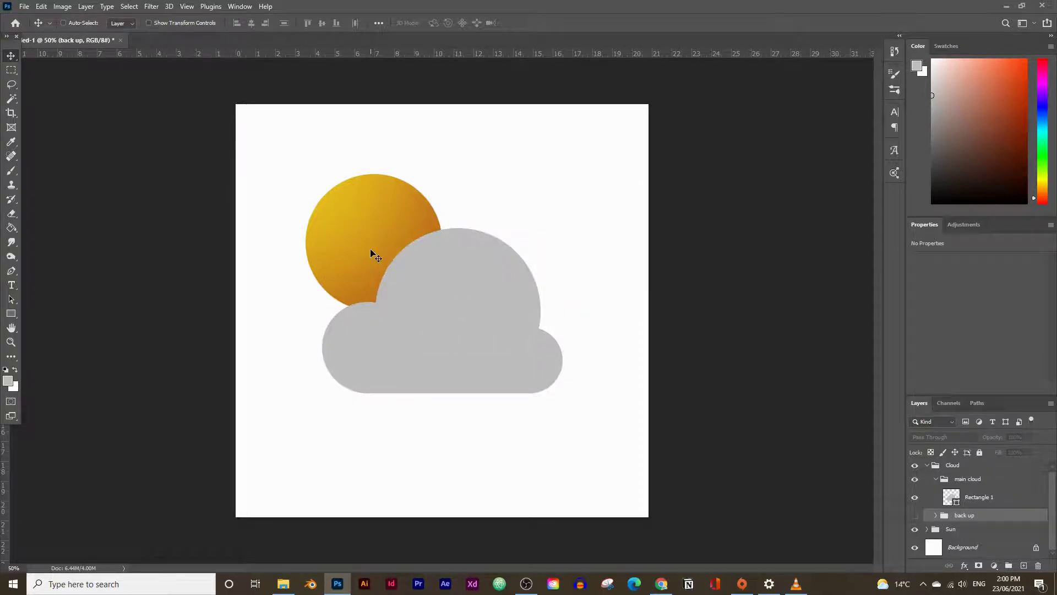
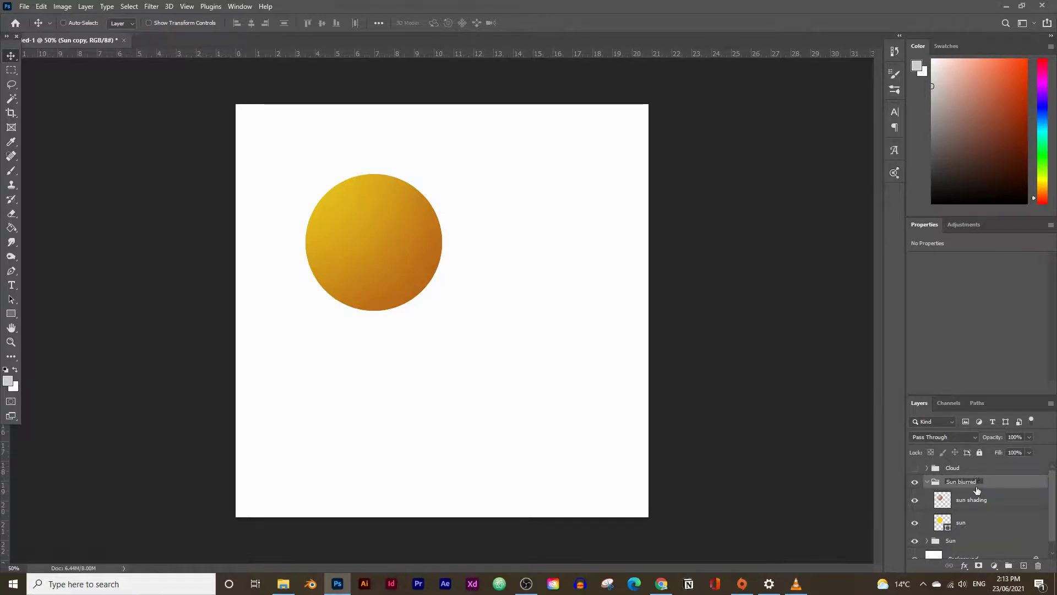
Merge the sun shading and sun layers in the Sun blurred group into a single layer.
{"action": "left_click", "coordinate": [984, 501]}
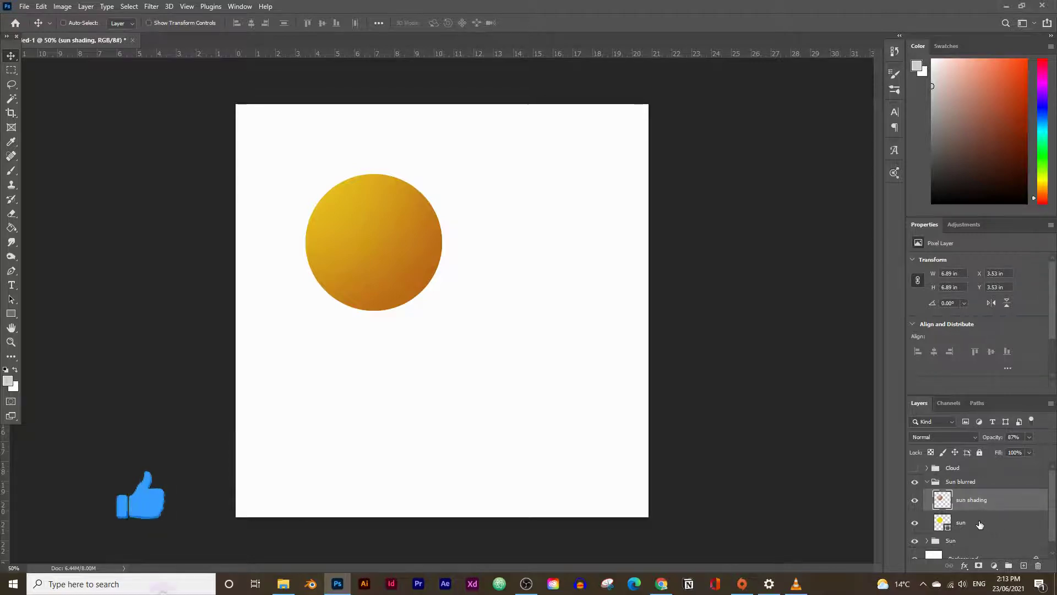
{"action": "left_click", "coordinate": [981, 524], "text": "shift"}
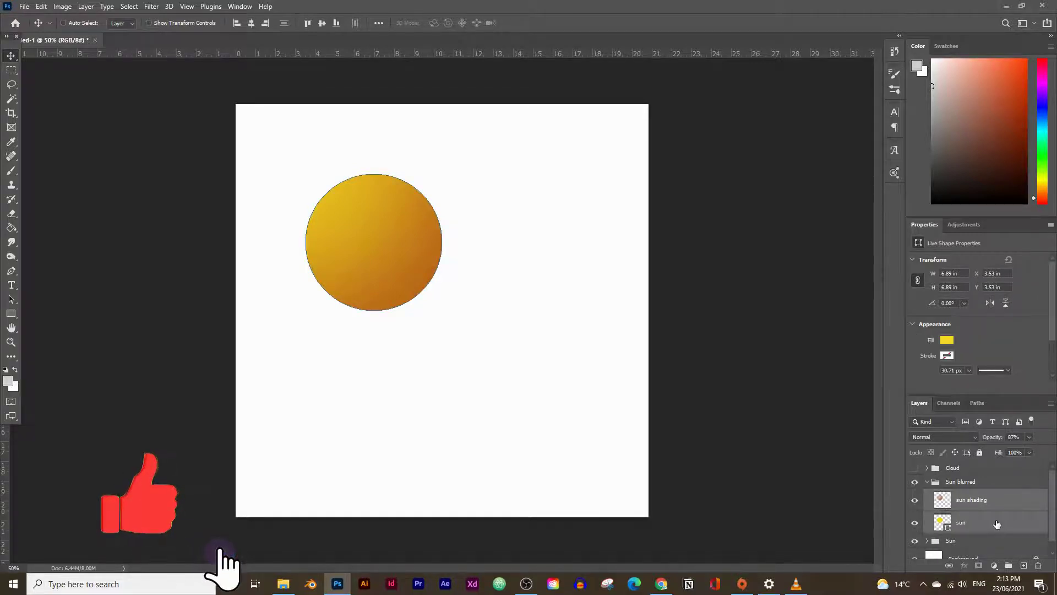
{"action": "key", "text": "ctrl"}
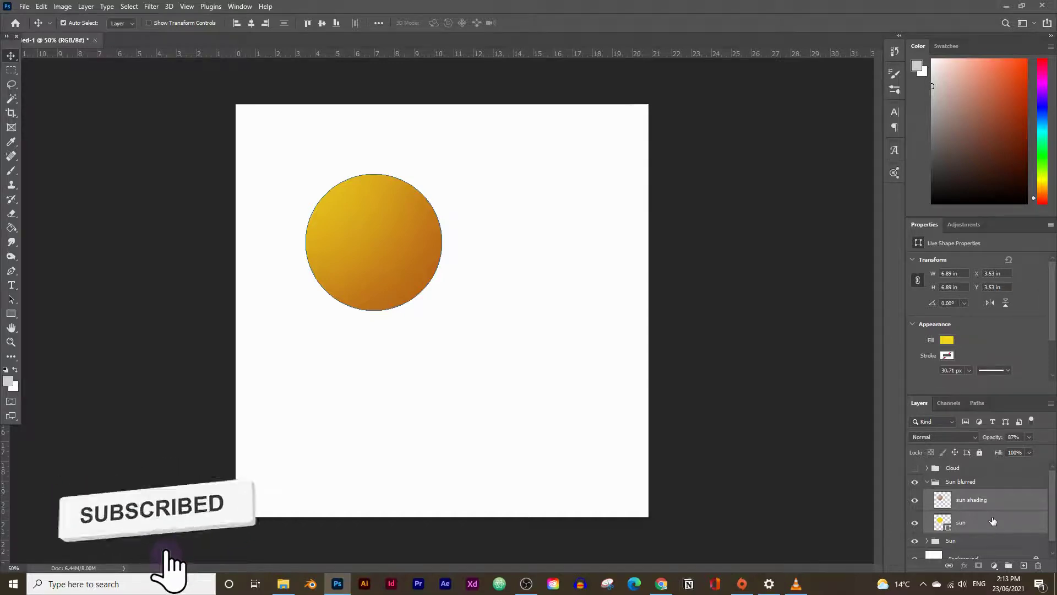
{"action": "key", "text": "ctrl+e"}
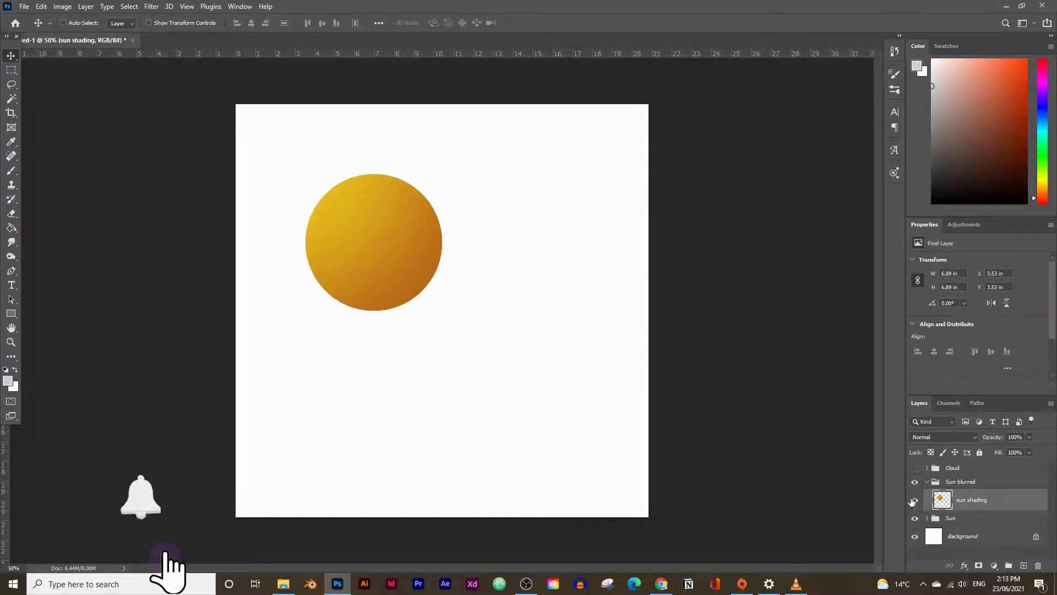
Rename the merged layer in the Sun blurred group as "sun blurred".
{"action": "double_click", "coordinate": [971, 499]}
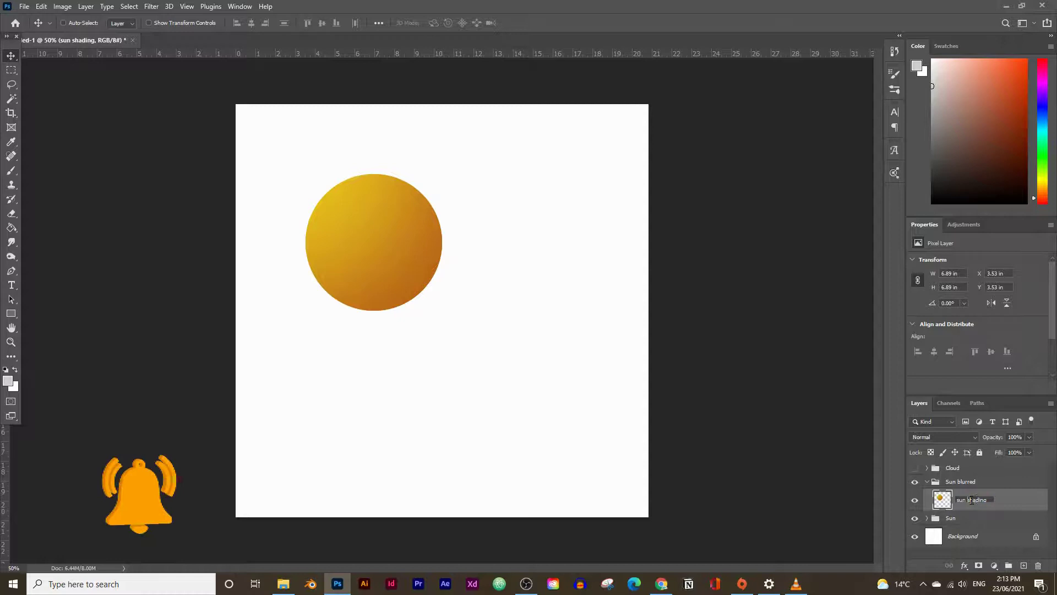
{"action": "double_click", "coordinate": [971, 501]}
{"action": "type", "text": "blurred"}
{"action": "key", "text": "Return"}
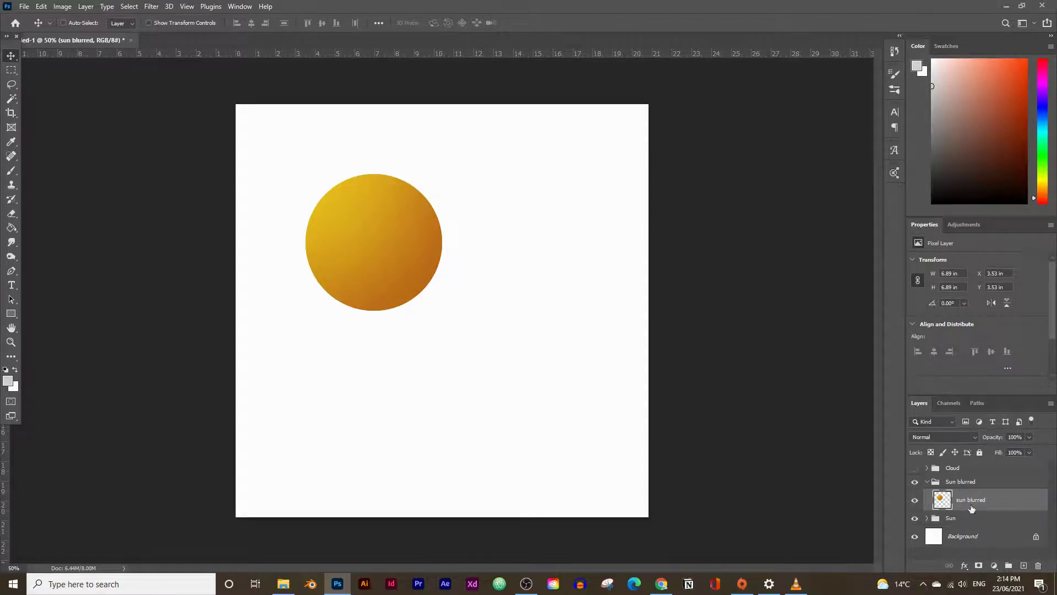
Apply a Gaussian Blur with a radius slightly over 30 pixels to the sun blurred layer.
{"action": "left_click", "coordinate": [151, 7]}
{"action": "mouse_move", "coordinate": [201, 150]}
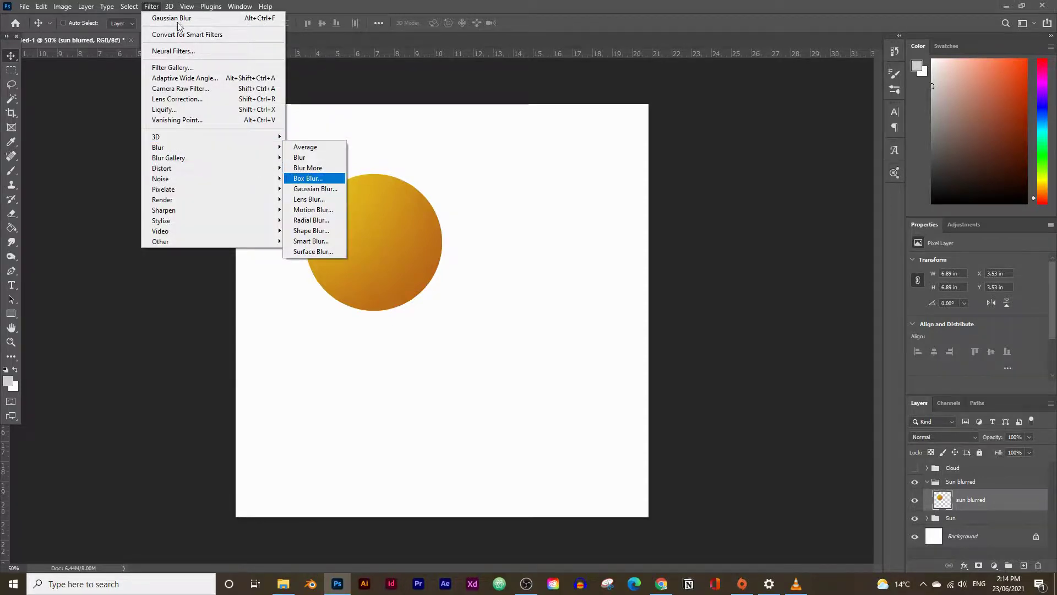
{"action": "left_click", "coordinate": [151, 7]}
{"action": "left_click", "coordinate": [151, 7]}
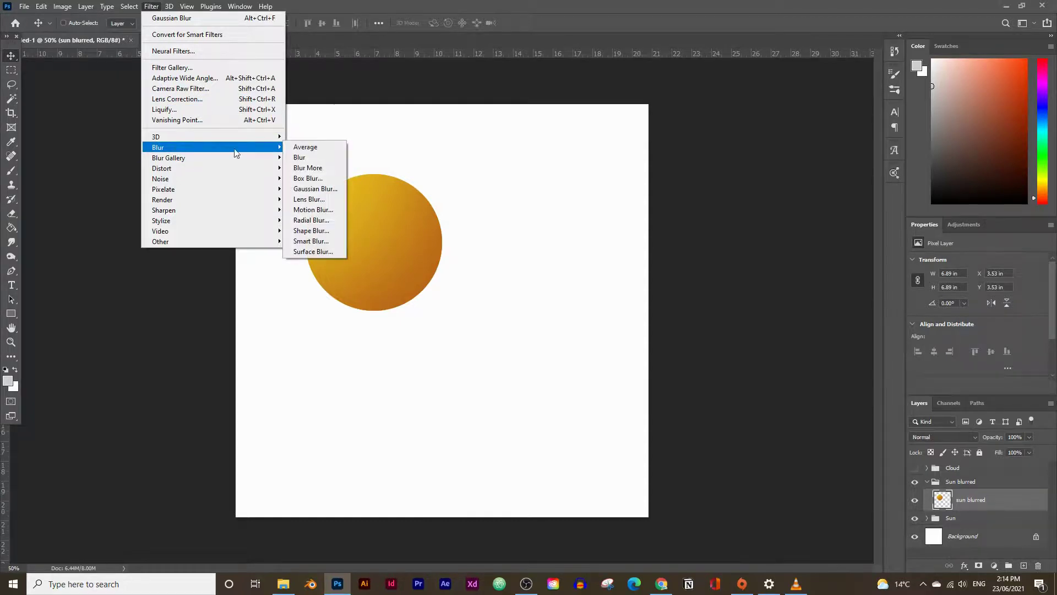
{"action": "left_click", "coordinate": [311, 189]}
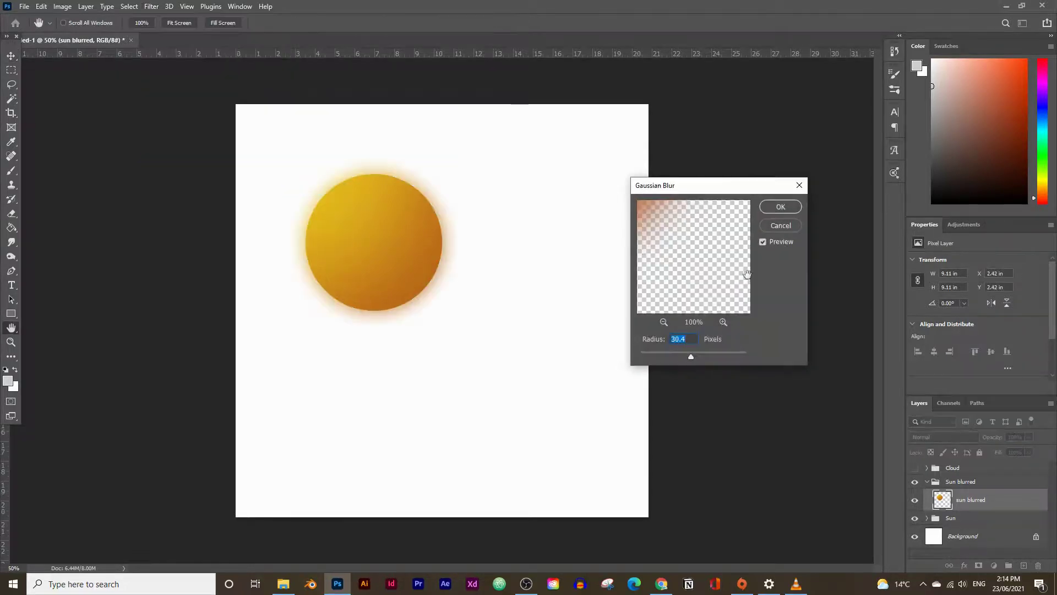
{"action": "left_click", "coordinate": [762, 244]}
{"action": "left_click", "coordinate": [763, 242]}
{"action": "mouse_move", "coordinate": [697, 359]}
{"action": "left_mouse_down"}
{"action": "mouse_move", "coordinate": [684, 357]}
{"action": "mouse_move", "coordinate": [693, 359]}
{"action": "left_mouse_up"}
{"action": "left_click", "coordinate": [769, 211]}
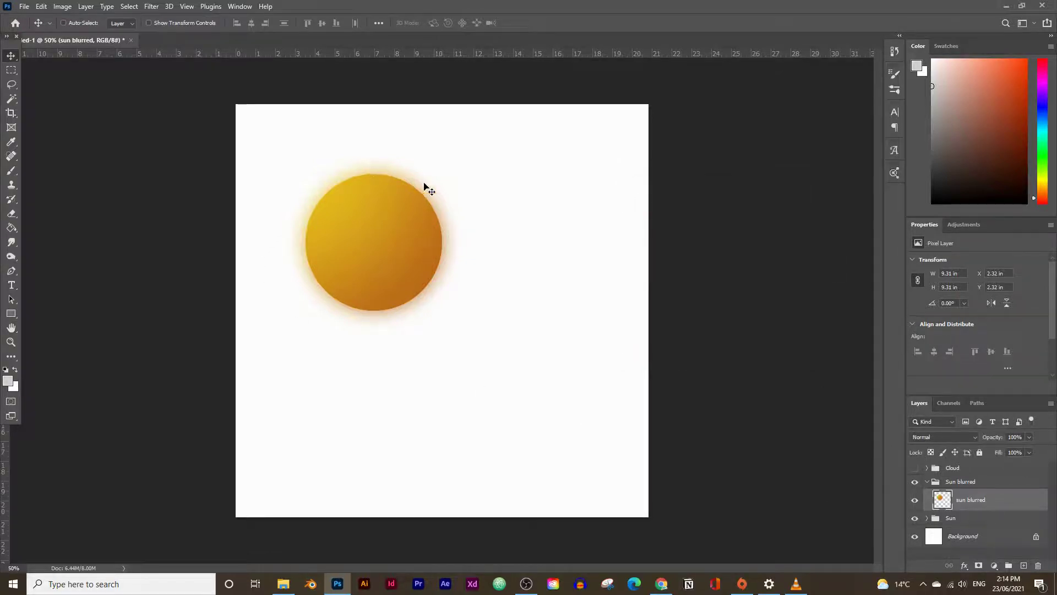
Toggle the Sun group's visibility to compare the sharp and blurred suns, leaving the Sun group hidden.
{"action": "left_click", "coordinate": [915, 518]}
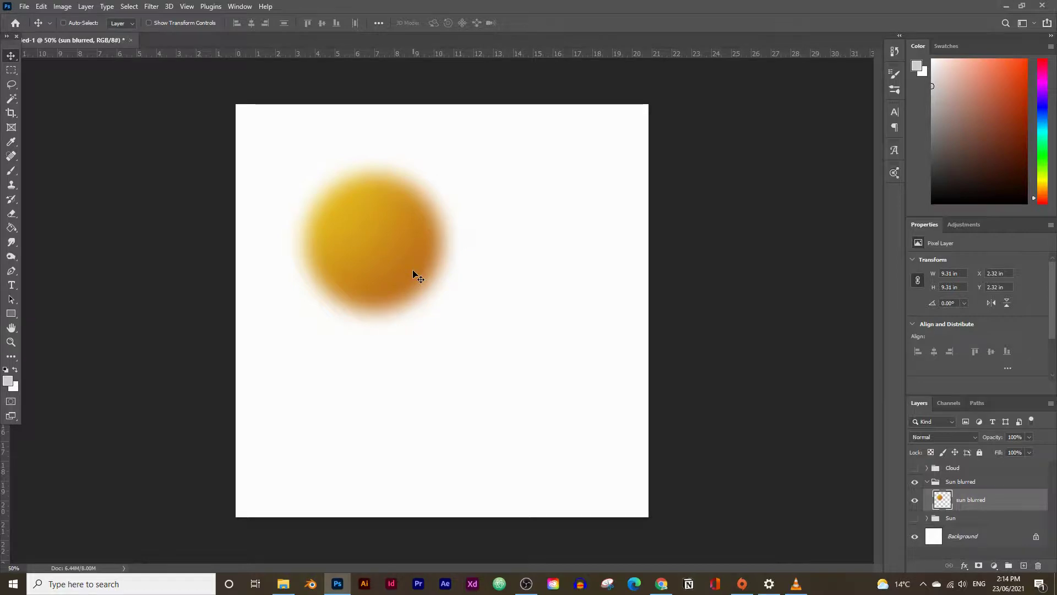
{"action": "left_click", "coordinate": [915, 518]}
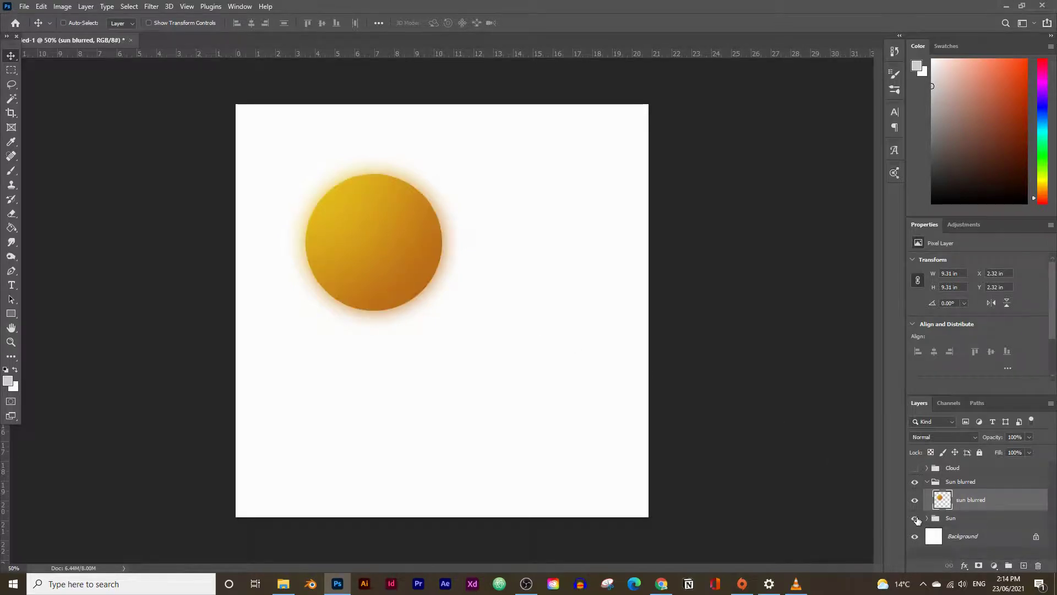
{"action": "left_click", "coordinate": [915, 519]}
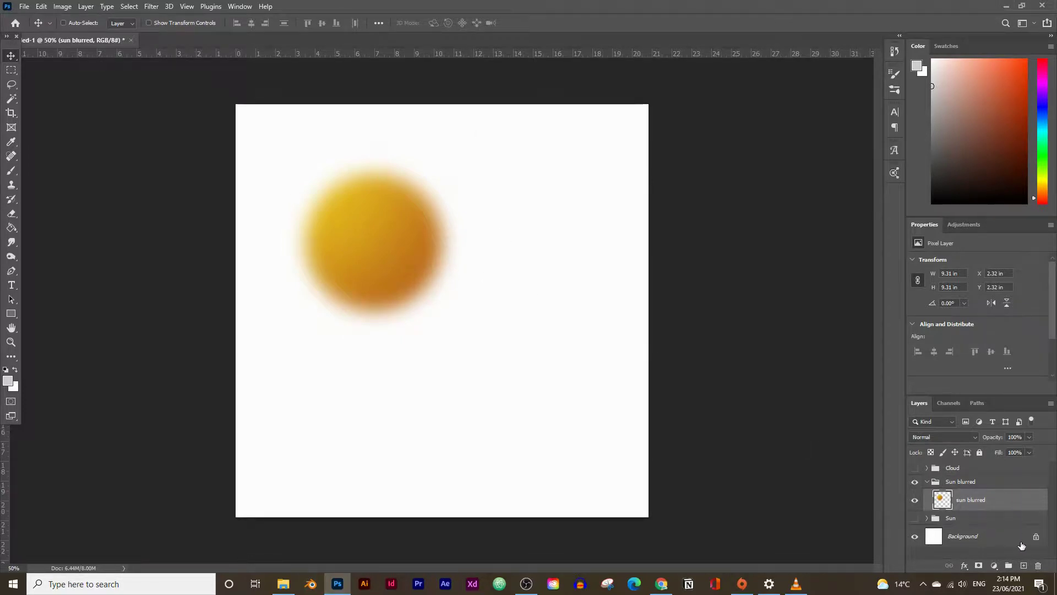
Add a new layer beneath the sun blurred layer in the Sun blurred group and name it "background".
{"action": "left_click", "coordinate": [1024, 566]}
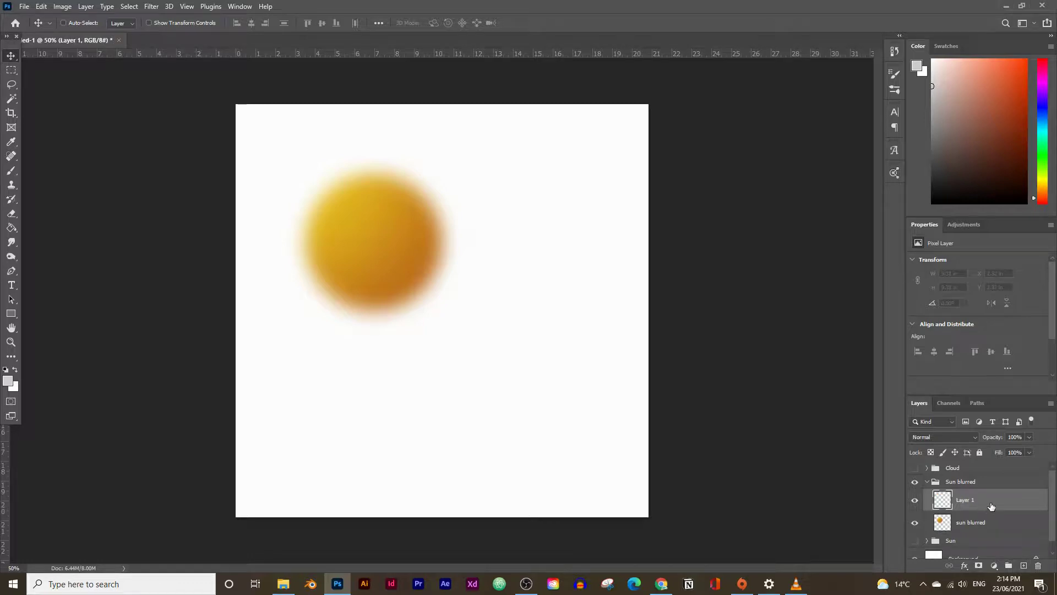
{"action": "left_click_drag", "start_coordinate": [985, 505], "coordinate": [1000, 532]}
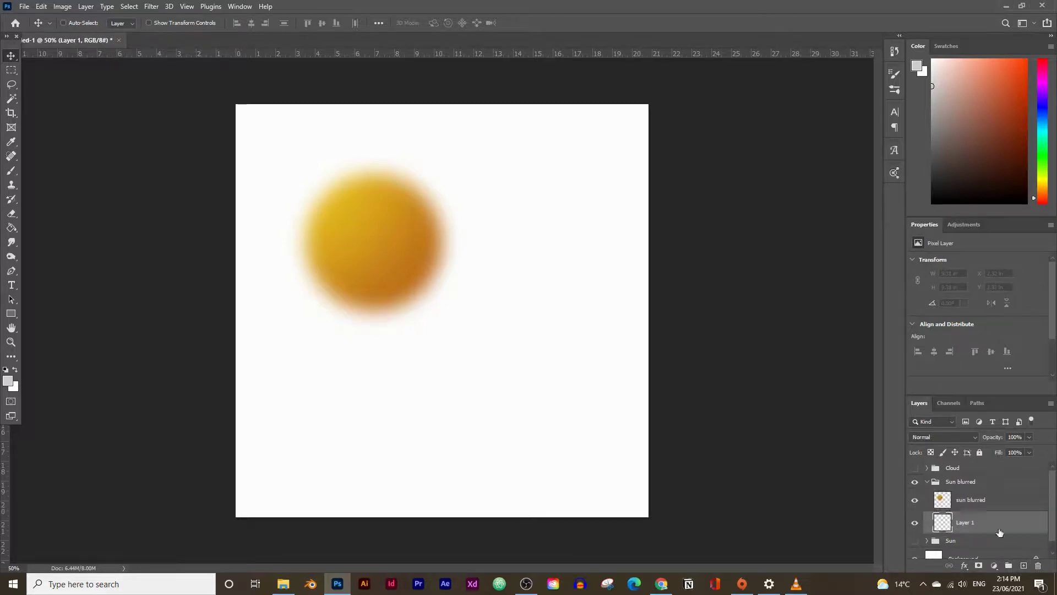
{"action": "double_click", "coordinate": [965, 523]}
{"action": "type", "text": "bl"}
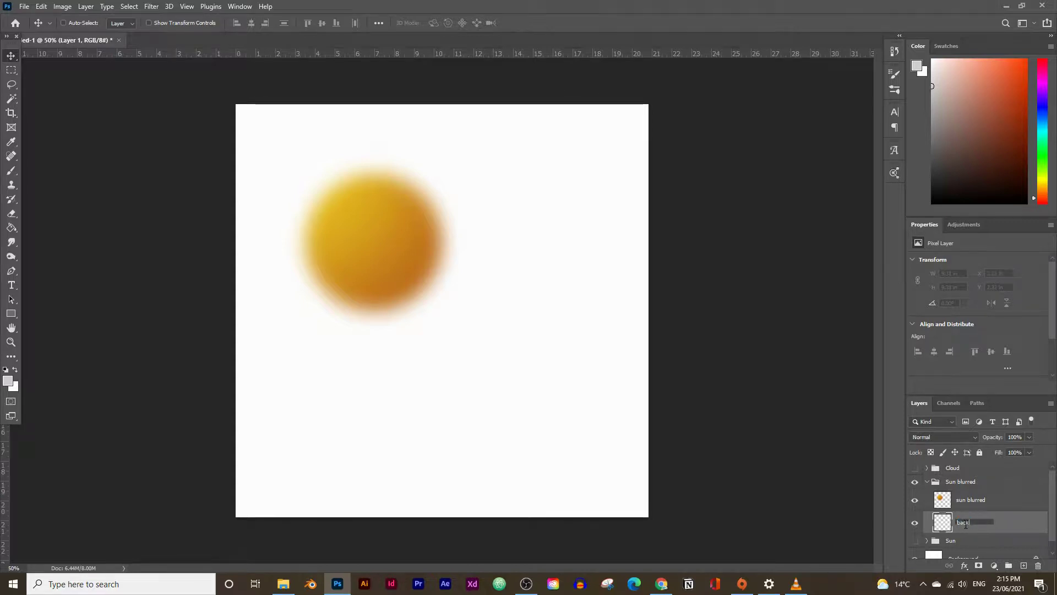
{"action": "type", "text": "ckground"}
{"action": "key", "text": "Return"}
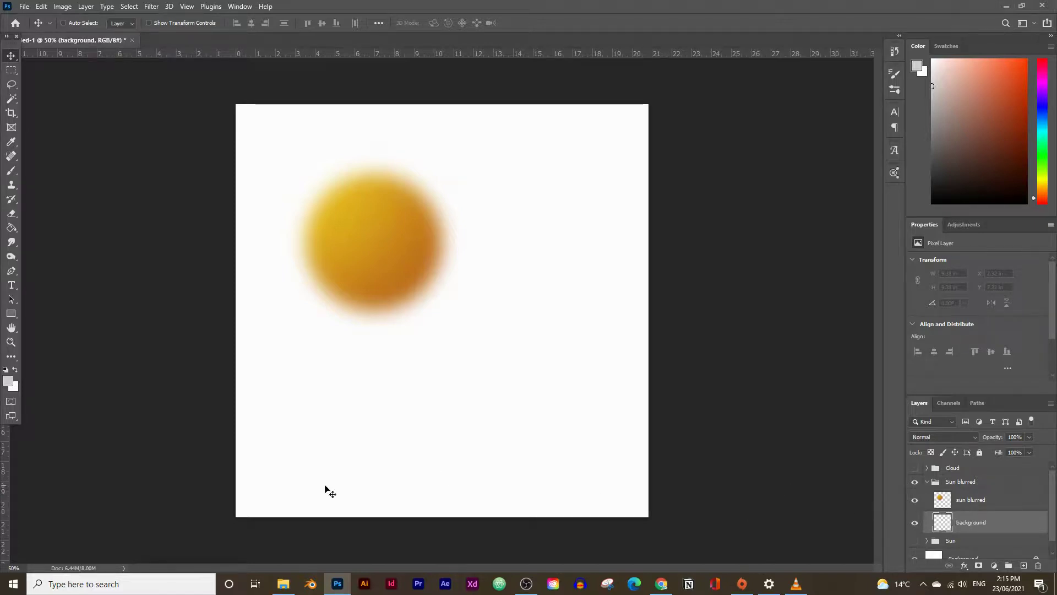
Choose a slightly darker light grey as the foreground colour and fill the Sun blurred group's background layer with it.
{"action": "left_click", "coordinate": [9, 381]}
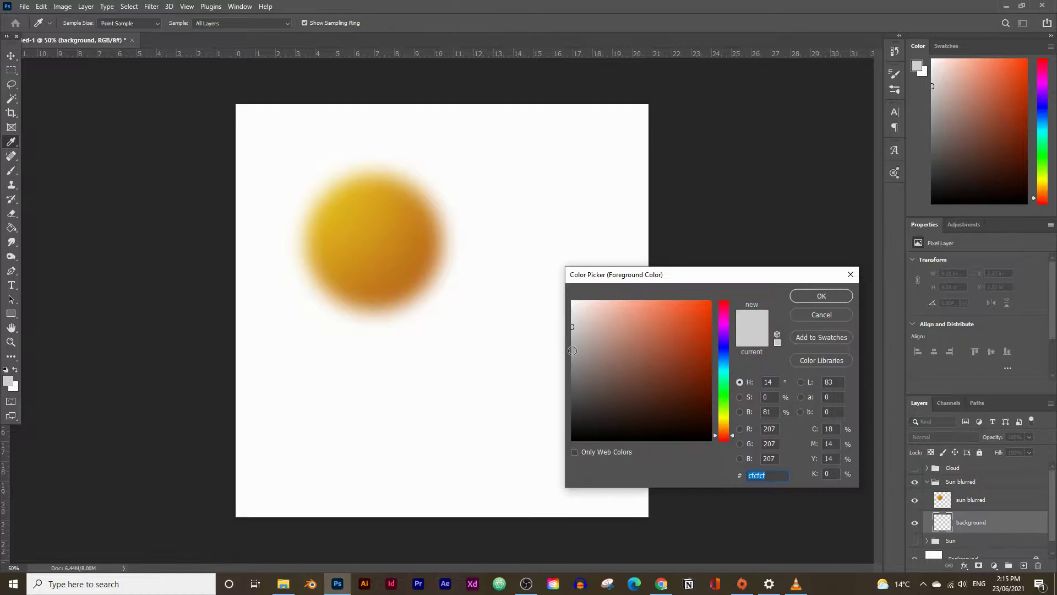
{"action": "left_click_drag", "start_coordinate": [572, 328], "coordinate": [550, 329]}
{"action": "left_click", "coordinate": [814, 296]}
{"action": "left_click", "coordinate": [14, 228]}
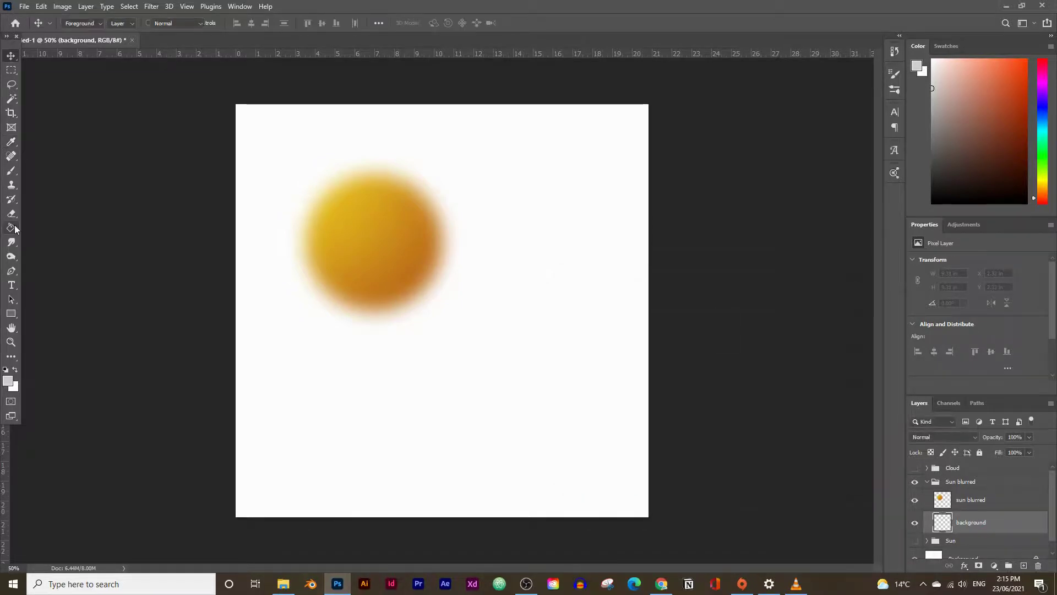
{"action": "left_click", "coordinate": [448, 388]}
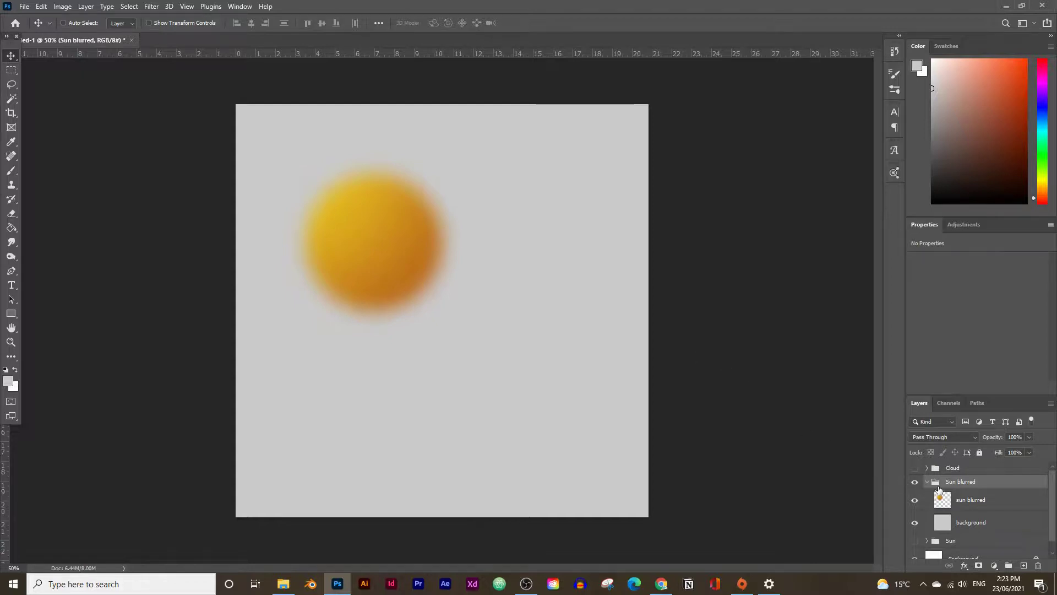
Show the Cloud group and load the outline of the merged cloud shape in main cloud as a selection.
{"action": "left_click", "coordinate": [938, 481]}
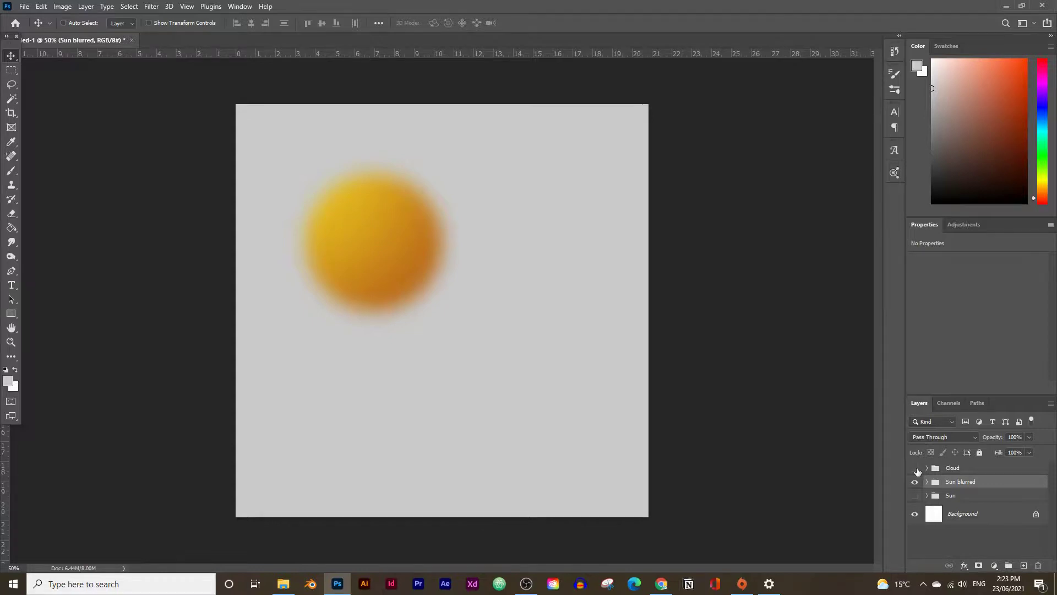
{"action": "left_click", "coordinate": [916, 469]}
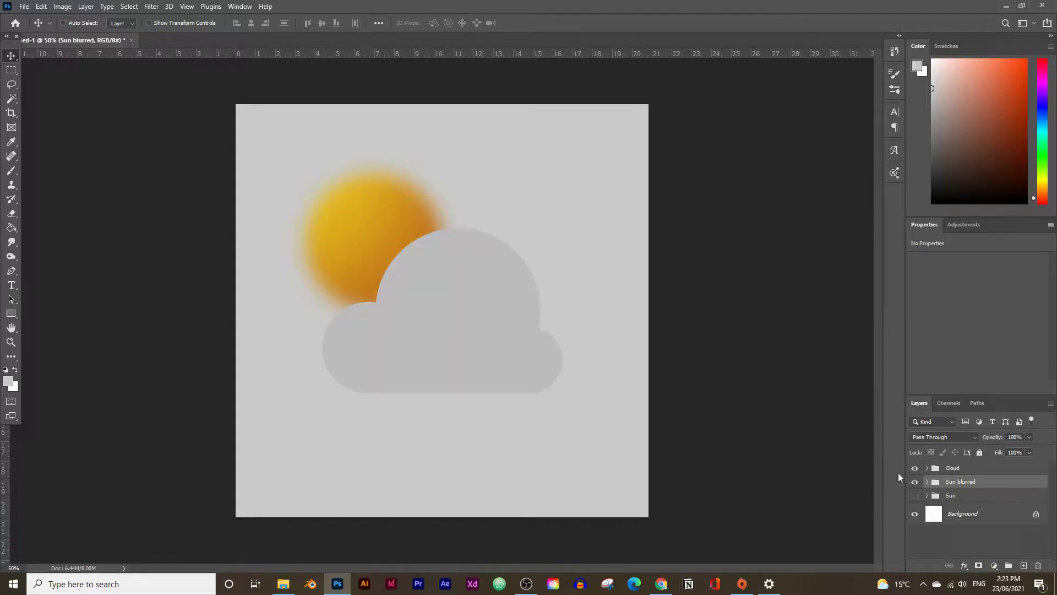
{"action": "left_click", "coordinate": [934, 471]}
{"action": "left_click", "coordinate": [927, 468]}
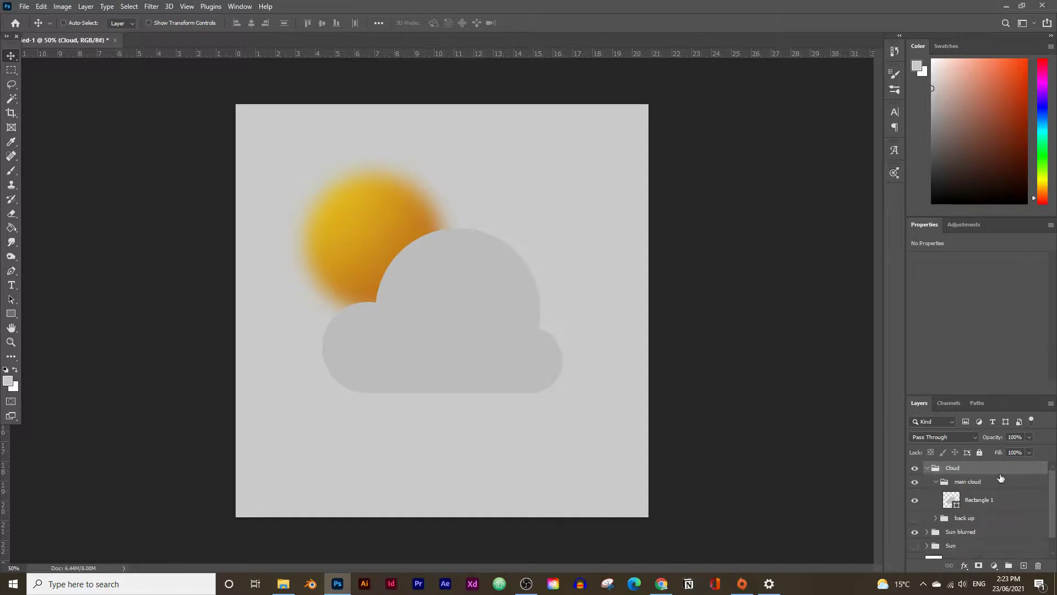
{"action": "left_click", "coordinate": [954, 483]}
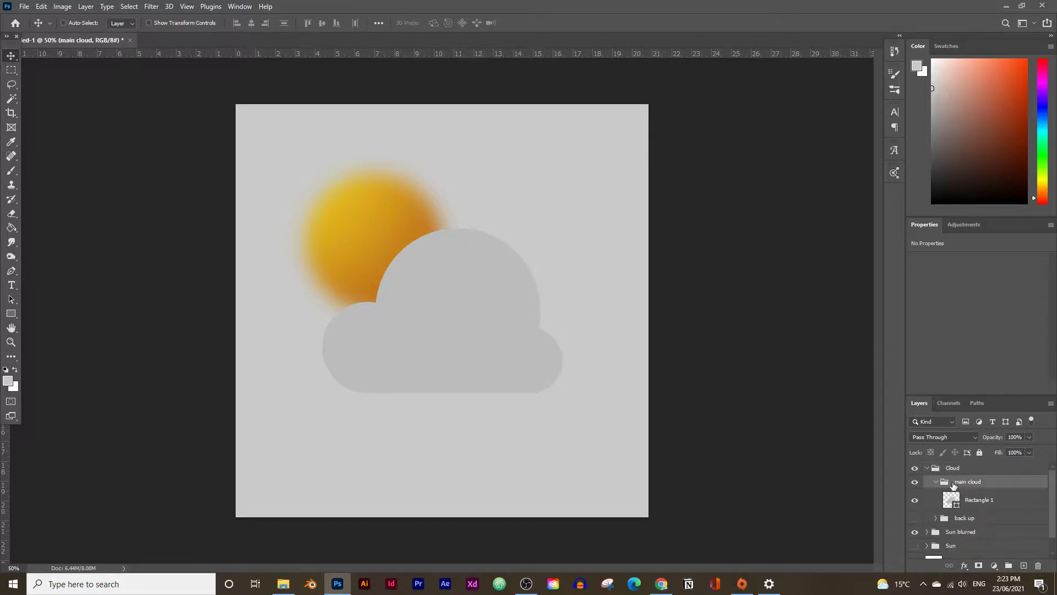
{"action": "left_click", "coordinate": [982, 502]}
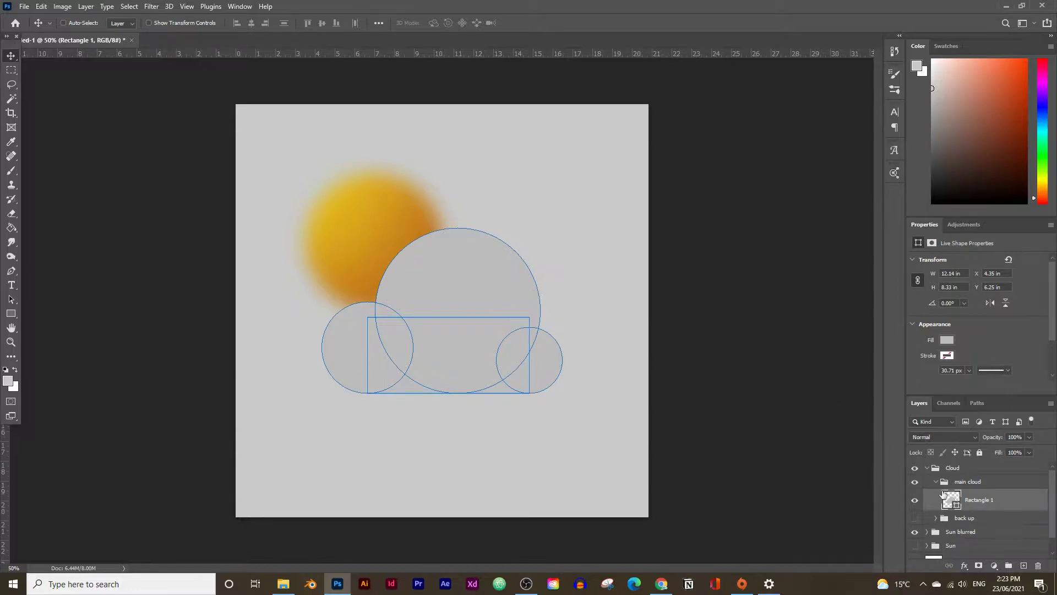
{"action": "key", "text": "ctrl"}
{"action": "left_click", "coordinate": [951, 499], "text": "ctrl"}
Hide the Cloud group and add a layer mask to the Sun blurred group from the cloud selection.
{"action": "left_click", "coordinate": [915, 469]}
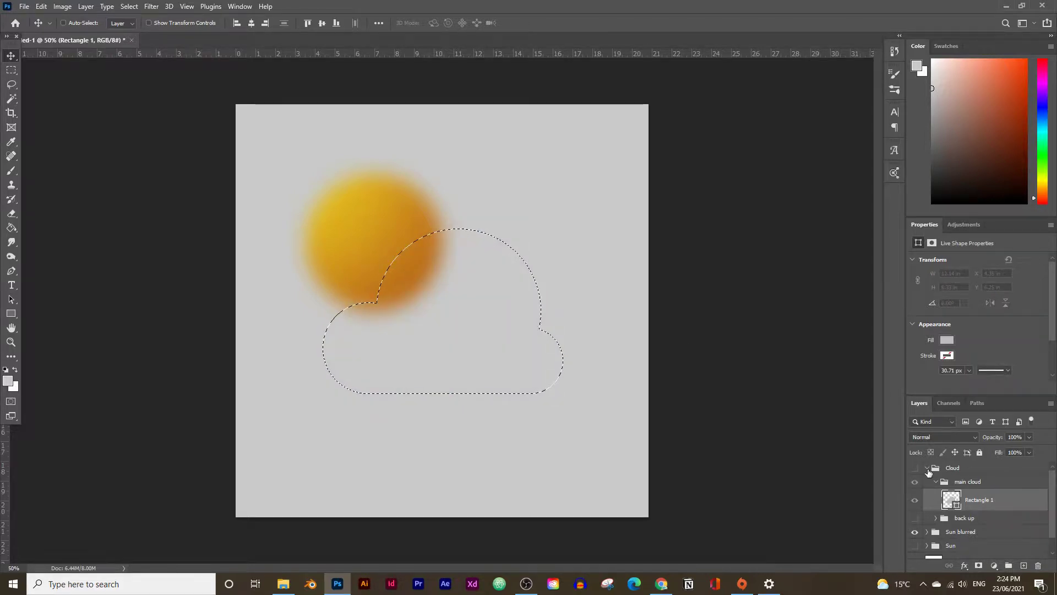
{"action": "left_click", "coordinate": [927, 467]}
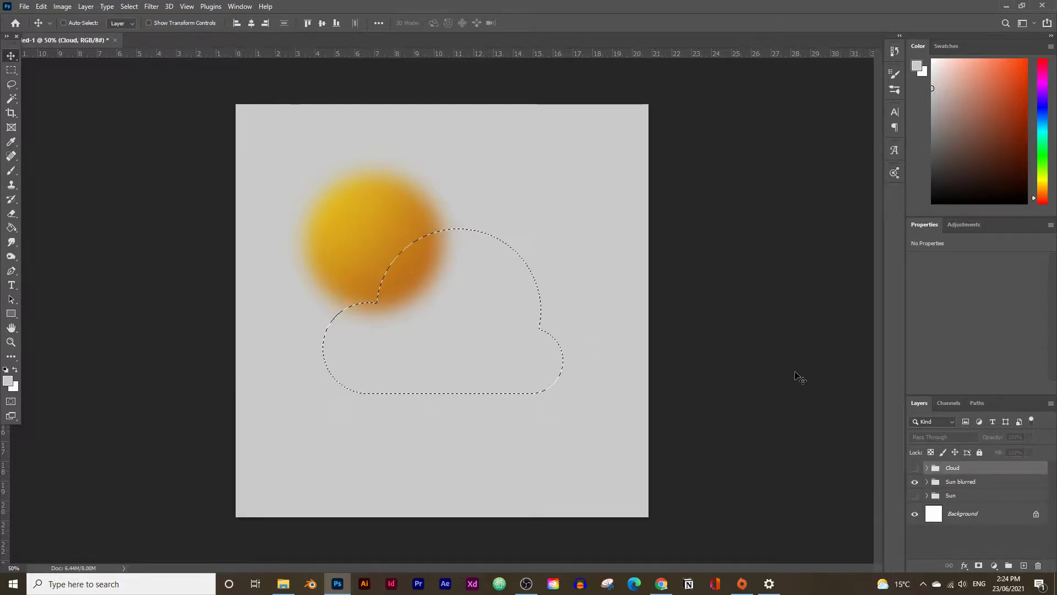
{"action": "left_click", "coordinate": [961, 482]}
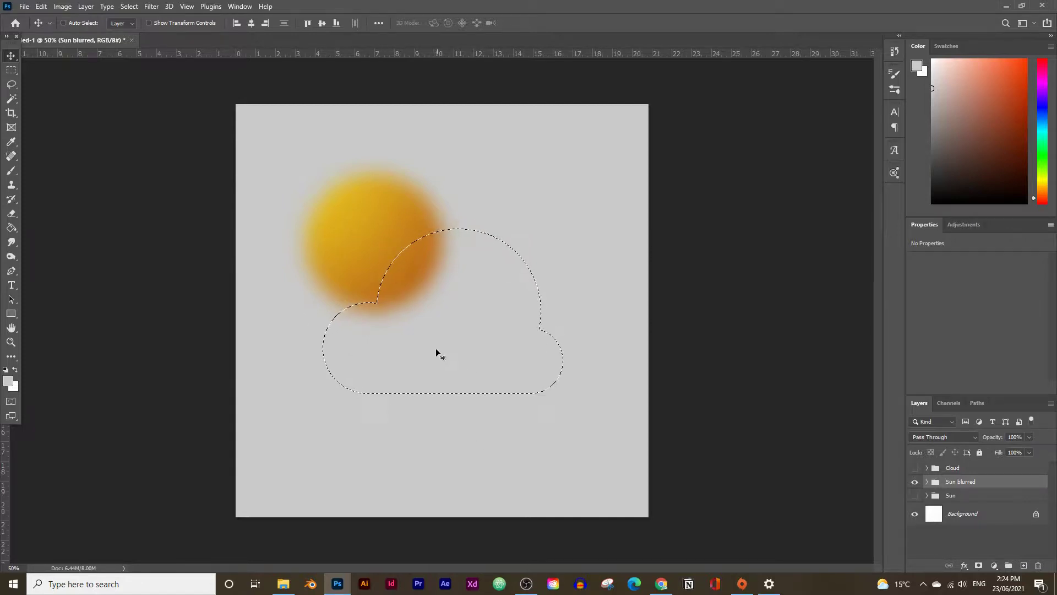
{"action": "left_click", "coordinate": [980, 565]}
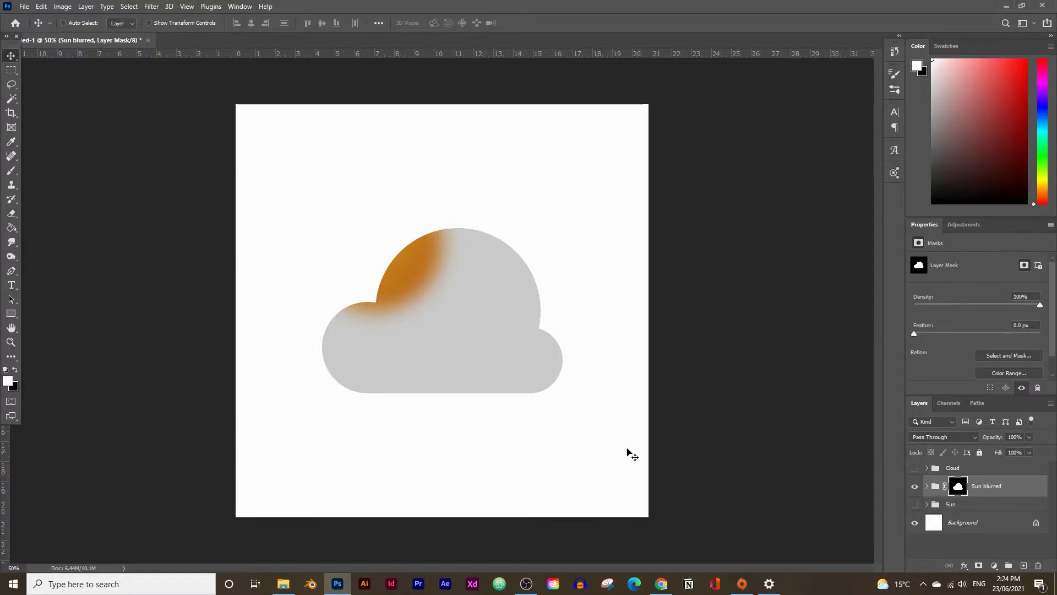
Inspect the Sun blurred group's layer mask on its own, return to the artwork, and show the Sun group.
{"action": "left_click", "coordinate": [958, 486], "text": "alt"}
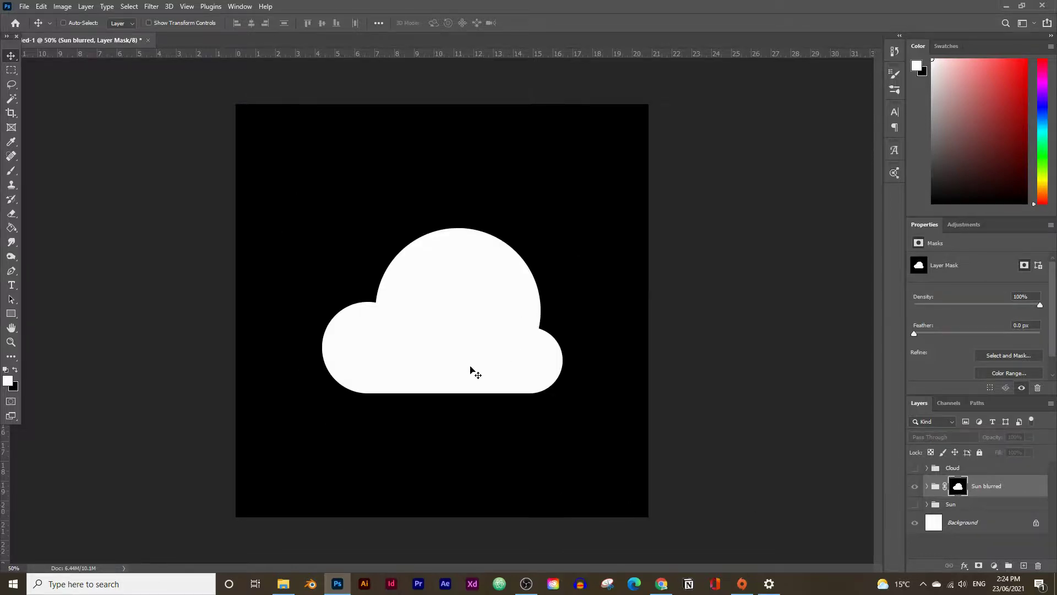
{"action": "left_click", "coordinate": [958, 488], "text": "alt"}
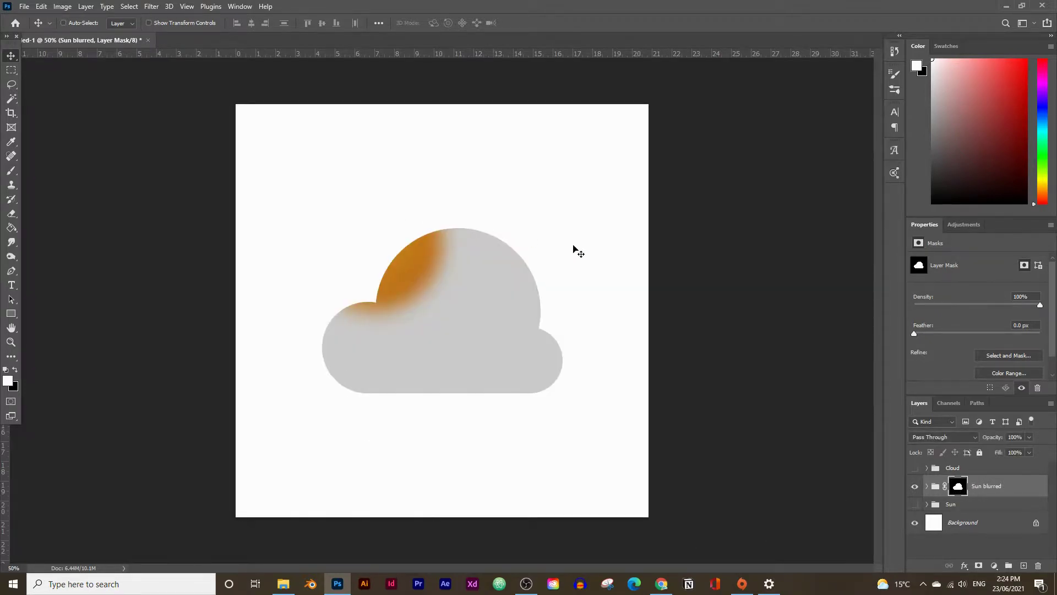
{"action": "left_click", "coordinate": [938, 506]}
{"action": "left_click", "coordinate": [914, 504]}
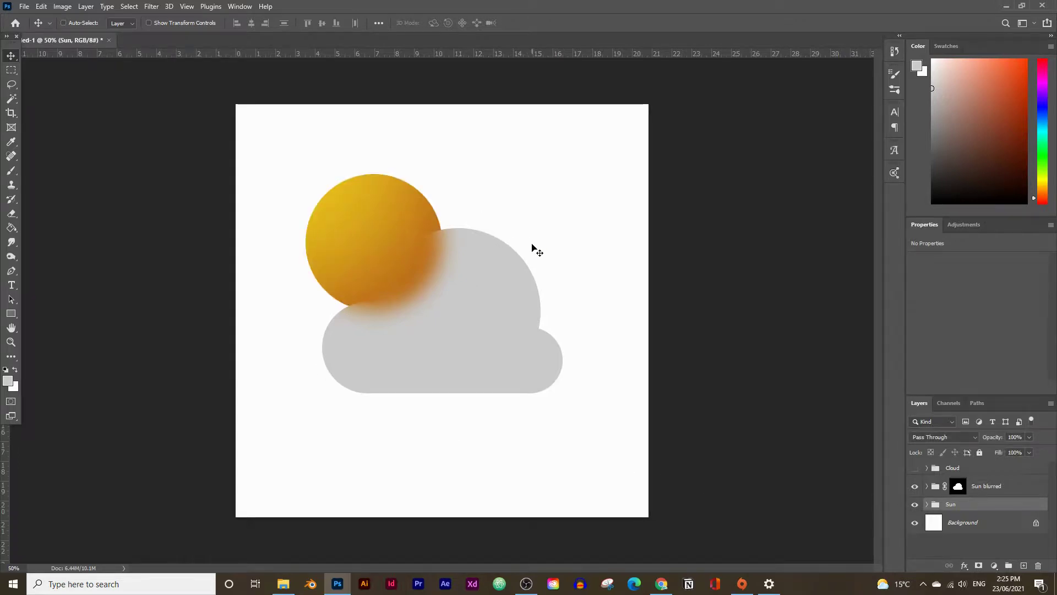
Try moving the masked Sun blurred group down and right away from the sun, and undo the move.
{"action": "left_click", "coordinate": [1014, 491]}
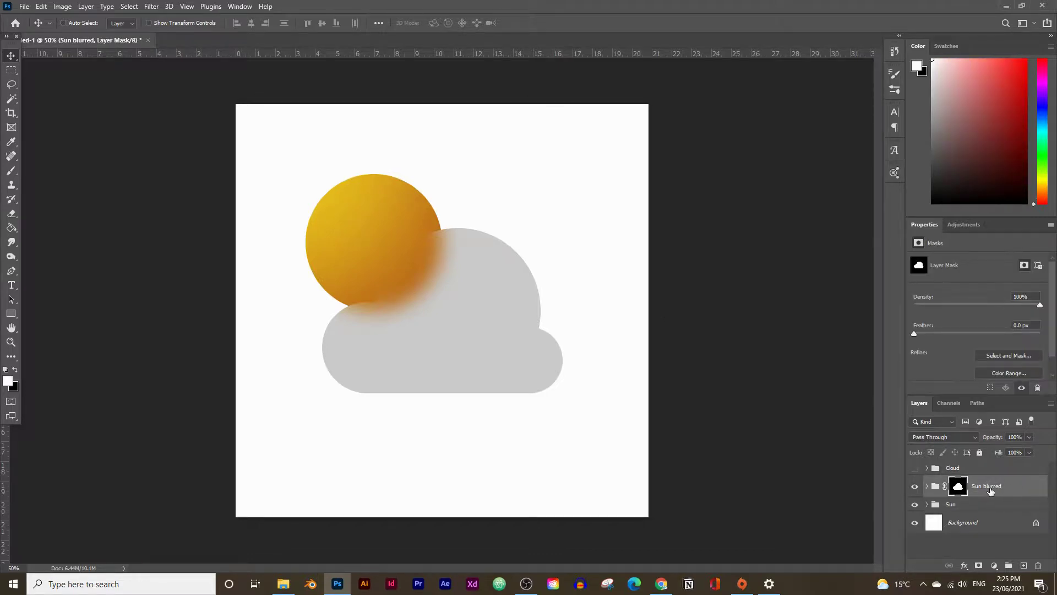
{"action": "left_click_drag", "start_coordinate": [468, 326], "coordinate": [524, 401]}
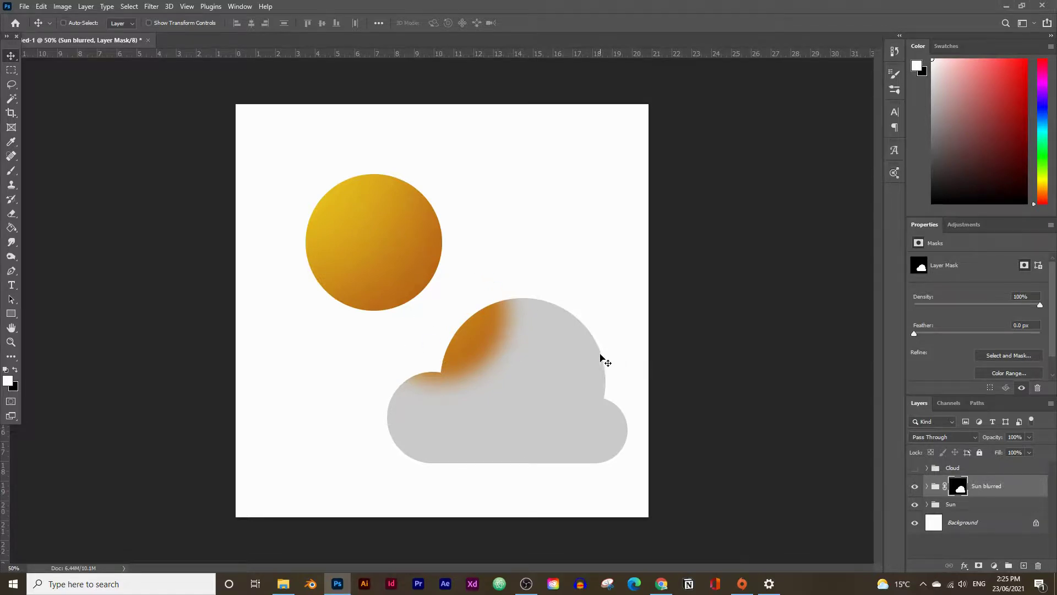
{"action": "key", "text": "ctrl+z"}
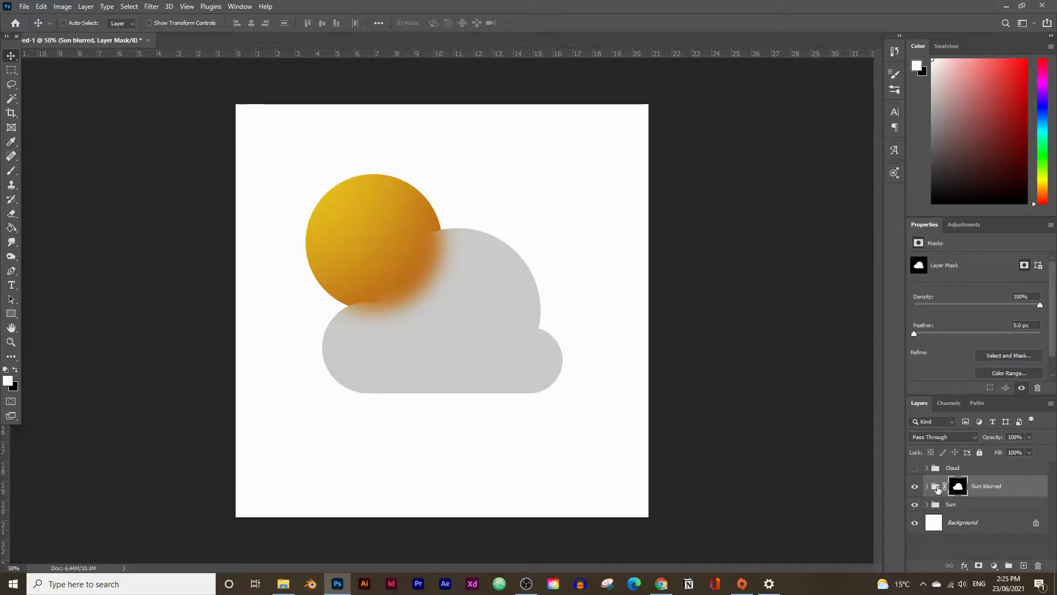
Unlink the layer mask from the expanded Sun blurred group, view the mask on its own, and return to the artwork.
{"action": "left_click", "coordinate": [926, 487]}
{"action": "scroll", "coordinate": [991, 497], "scroll_direction": "down", "scroll_amount": 1}
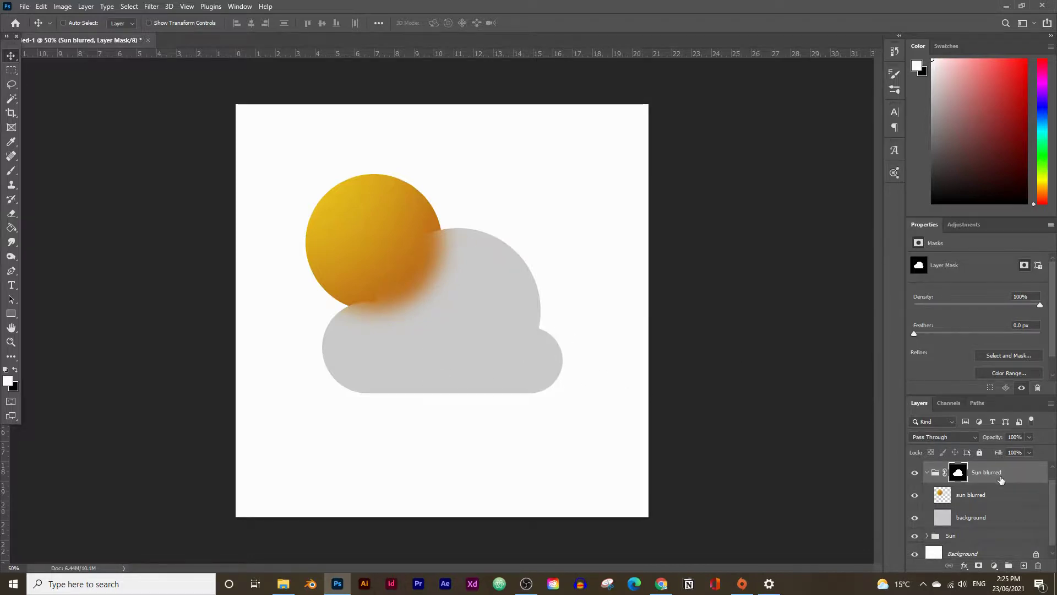
{"action": "left_click", "coordinate": [956, 477], "text": "alt"}
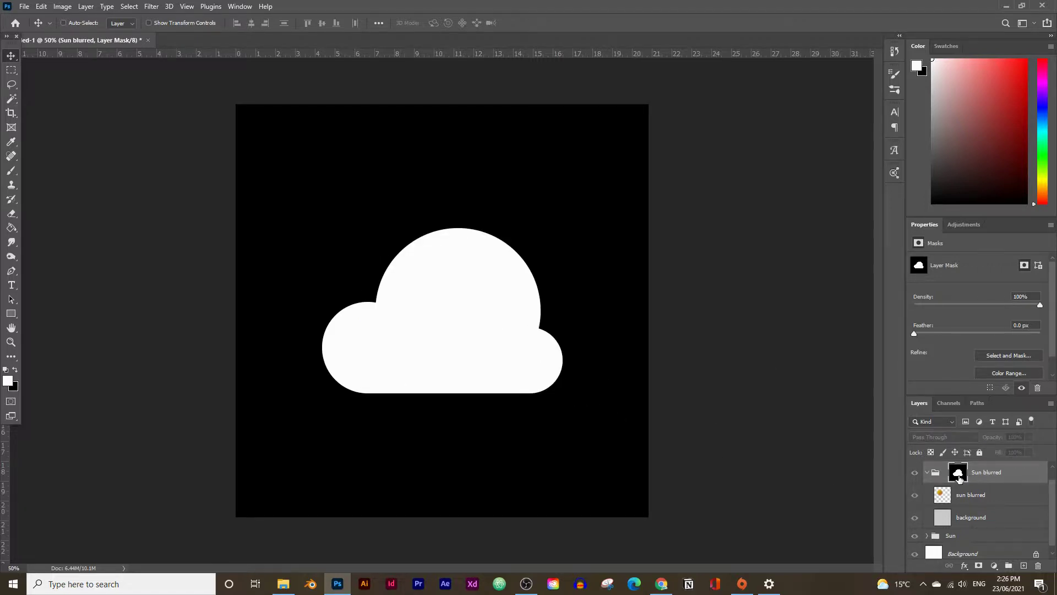
{"action": "left_click", "coordinate": [958, 476], "text": "alt"}
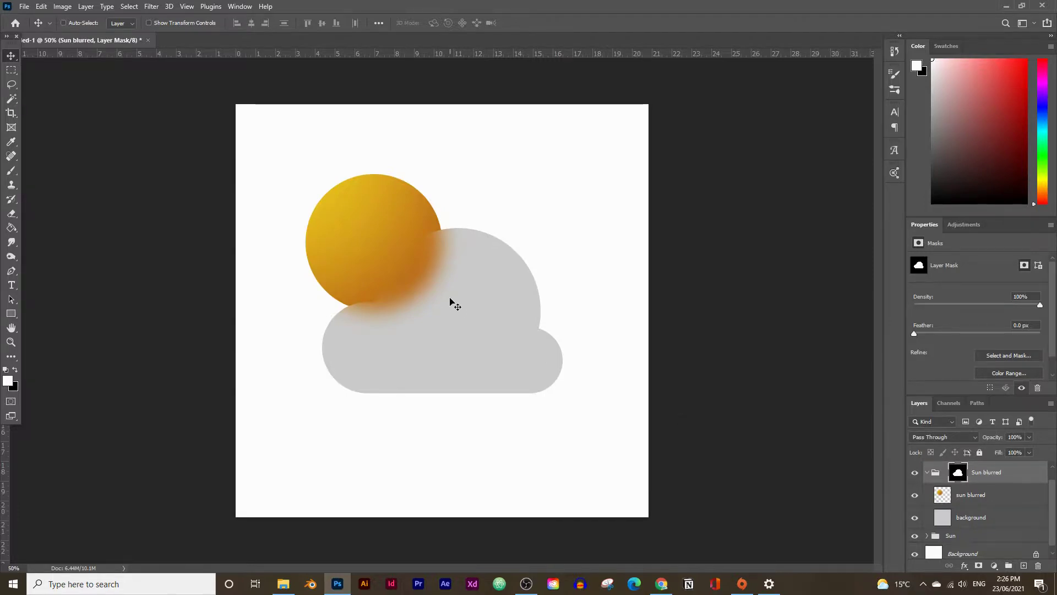
Move only the cloud-shaped mask around over the sun, placing it slightly higher and further left so it overlaps more of the sun.
{"action": "left_click_drag", "start_coordinate": [483, 308], "coordinate": [513, 352]}
{"action": "left_click_drag", "start_coordinate": [536, 402], "coordinate": [469, 341]}
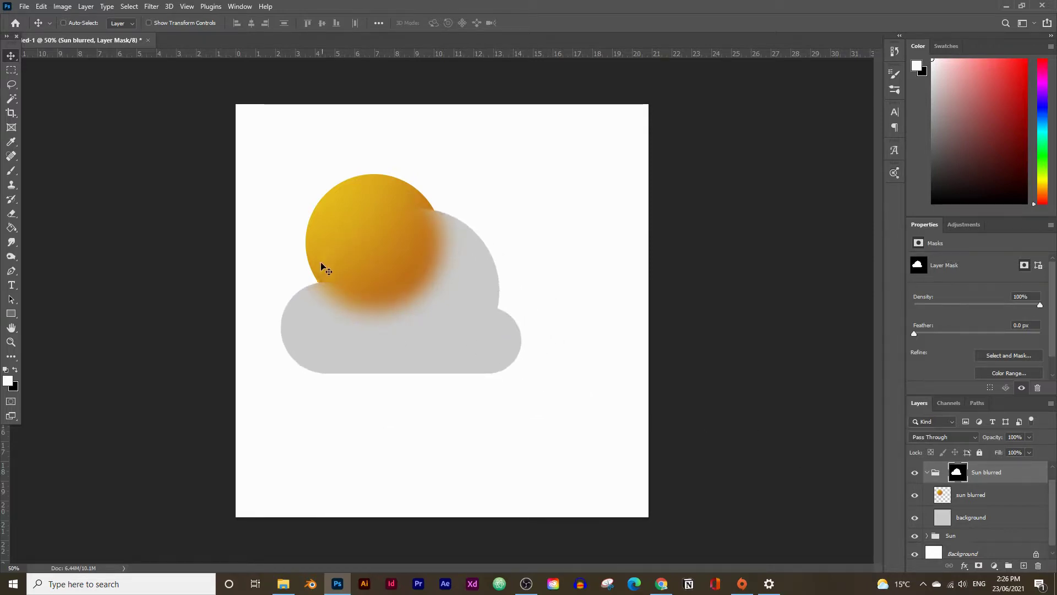
{"action": "left_click_drag", "start_coordinate": [420, 237], "coordinate": [458, 279]}
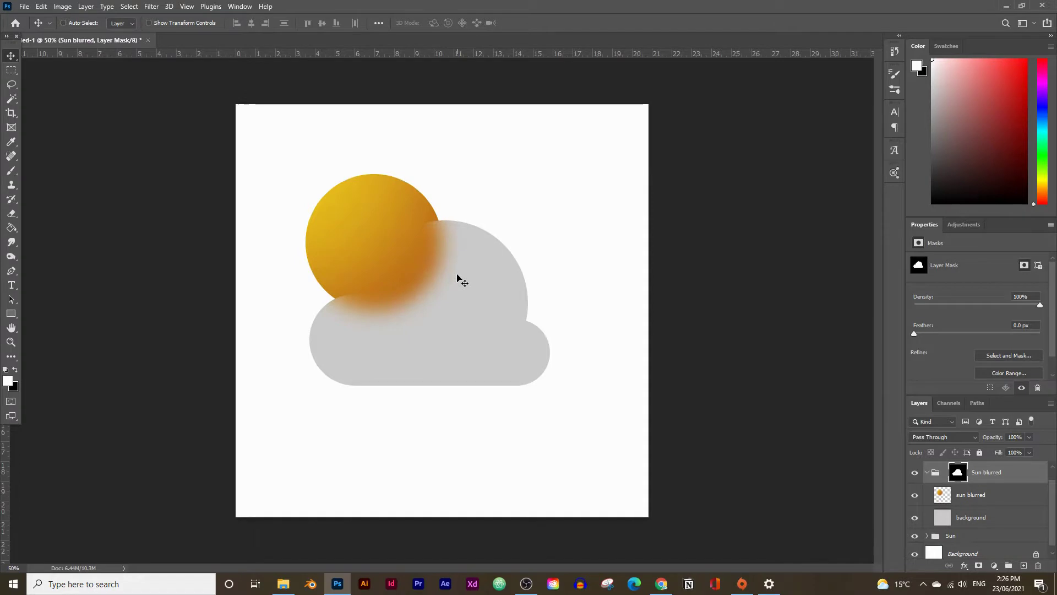
{"action": "left_click_drag", "start_coordinate": [465, 283], "coordinate": [438, 276]}
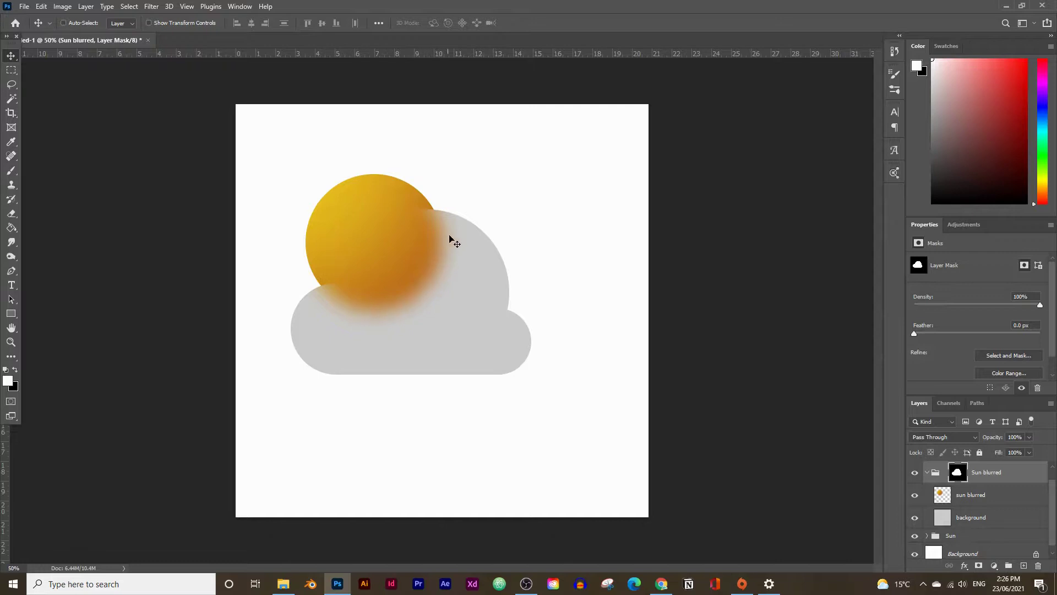
Scale the sun blurred layer up from its centre to about 106.57% so the blur spreads further inside the cloud.
{"action": "left_click", "coordinate": [958, 500]}
{"action": "left_click", "coordinate": [948, 497], "text": "ctrl"}
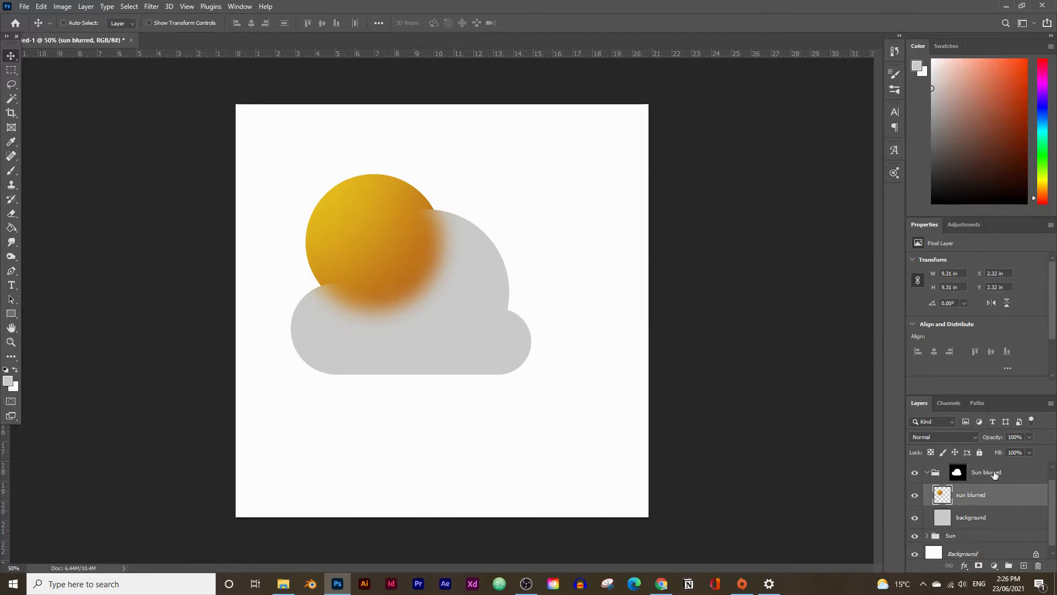
{"action": "key", "text": "ctrl"}
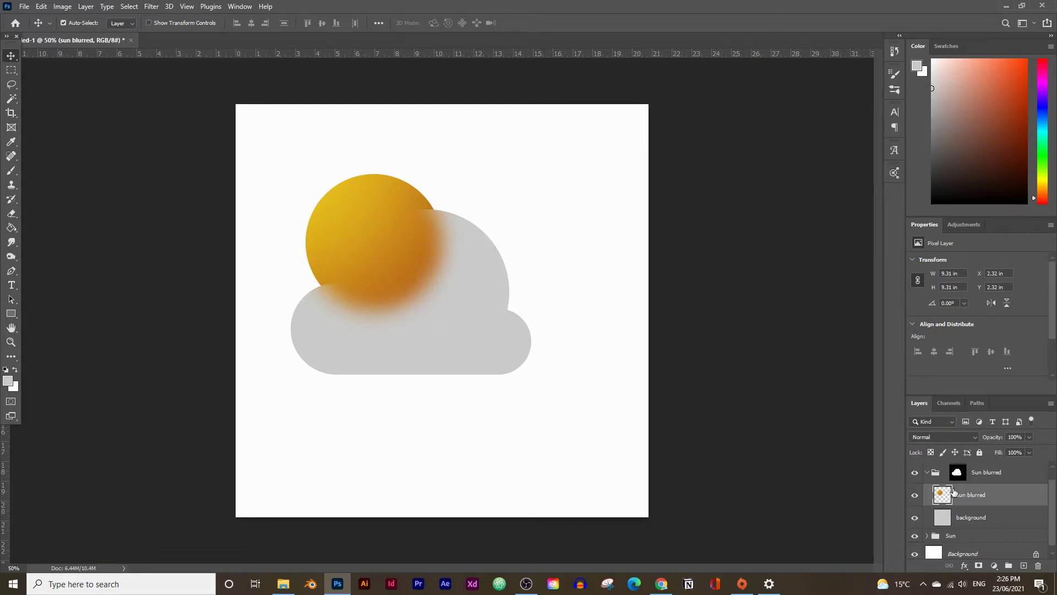
{"action": "key", "text": "ctrl+t"}
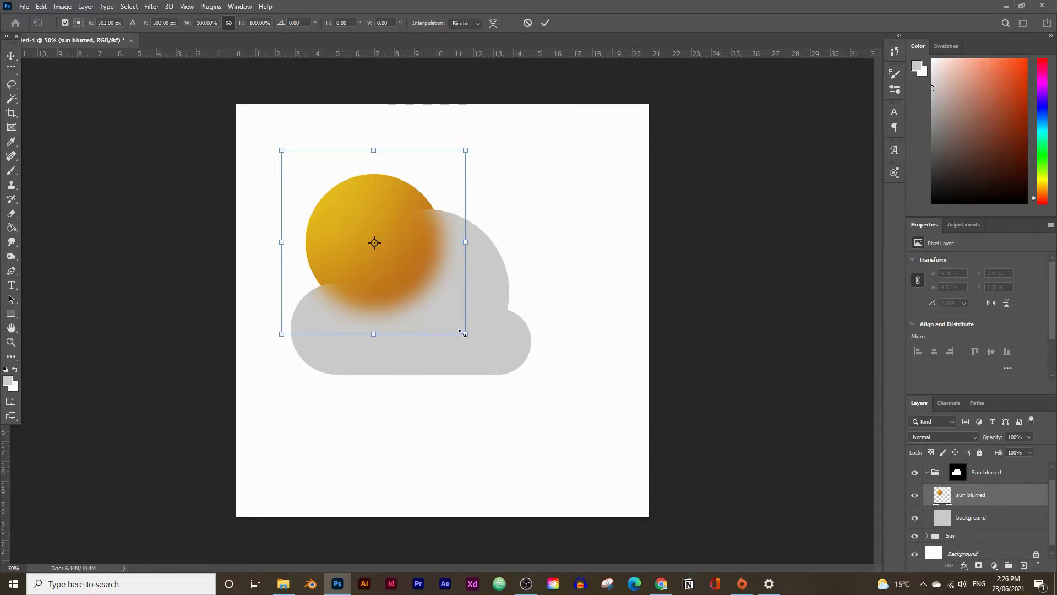
{"action": "mouse_move", "coordinate": [465, 333]}
{"action": "left_mouse_down"}
{"action": "mouse_move", "coordinate": [478, 344]}
{"action": "mouse_move", "coordinate": [469, 341]}
{"action": "left_mouse_up"}
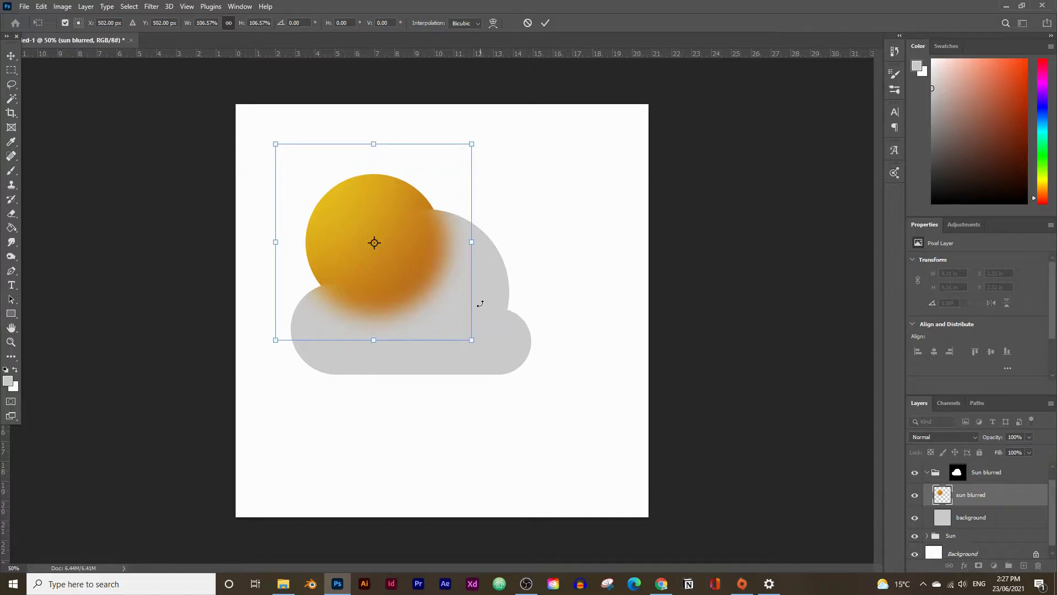
{"action": "key", "text": "Return"}
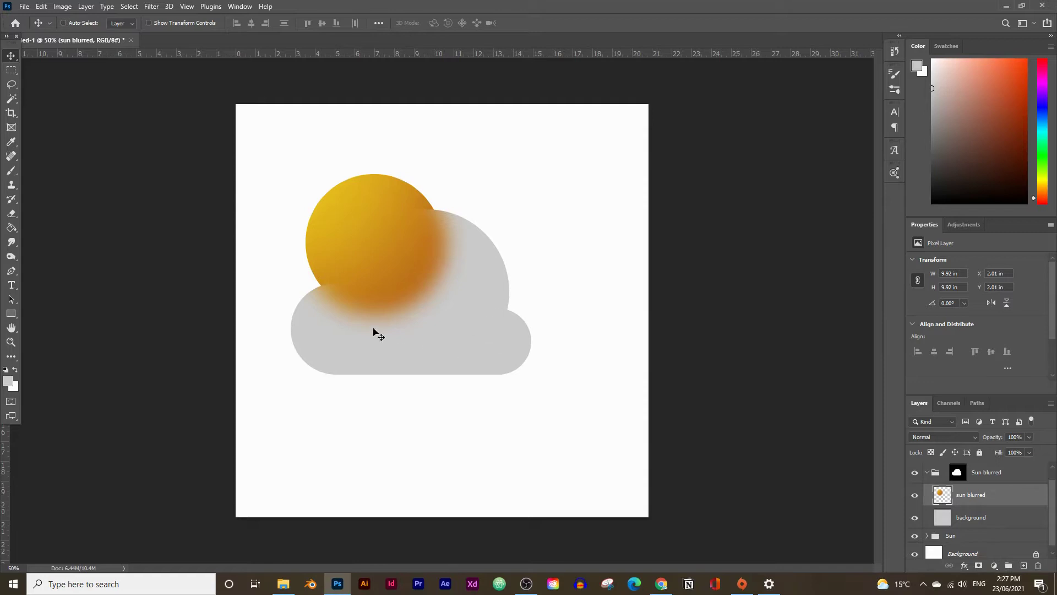
Add a drop shadow to the Sun blurred group with 8% opacity, 22% spread and 21 px size.
{"action": "left_click", "coordinate": [956, 474]}
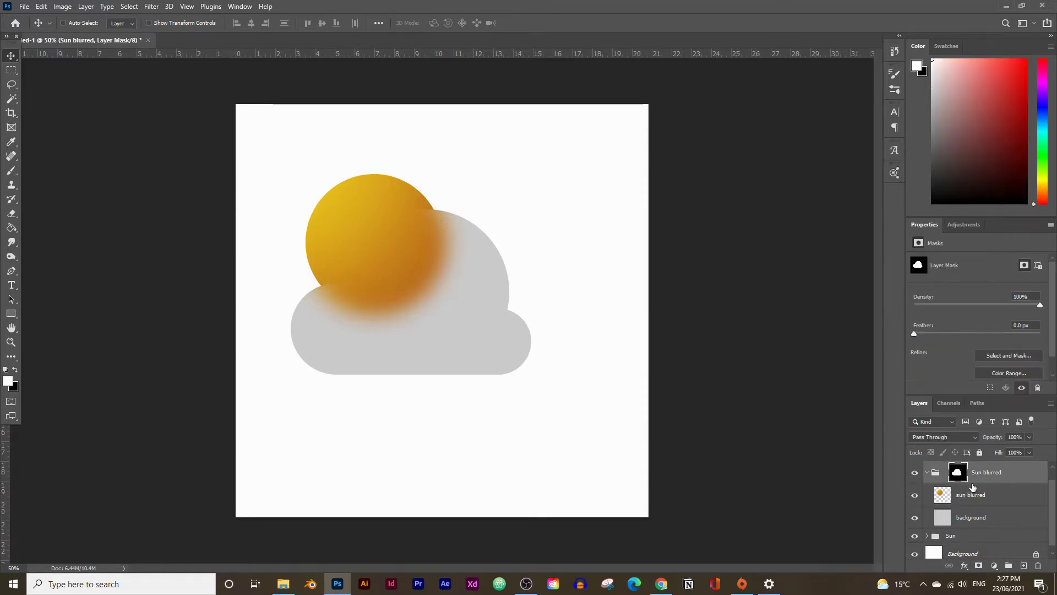
{"action": "scroll", "coordinate": [972, 487], "scroll_direction": "up", "scroll_amount": 1}
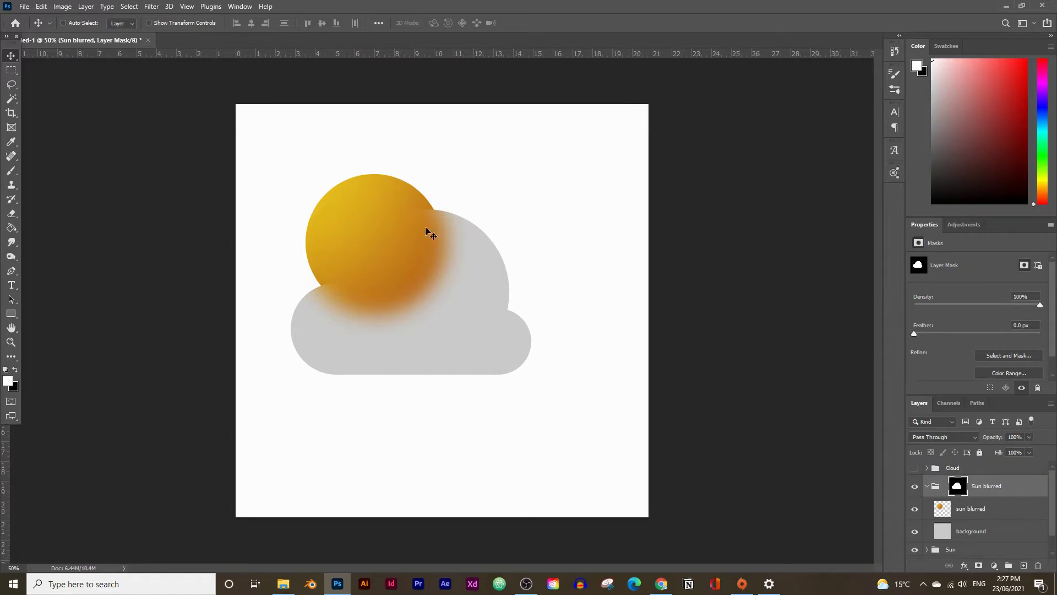
{"action": "left_click", "coordinate": [86, 6]}
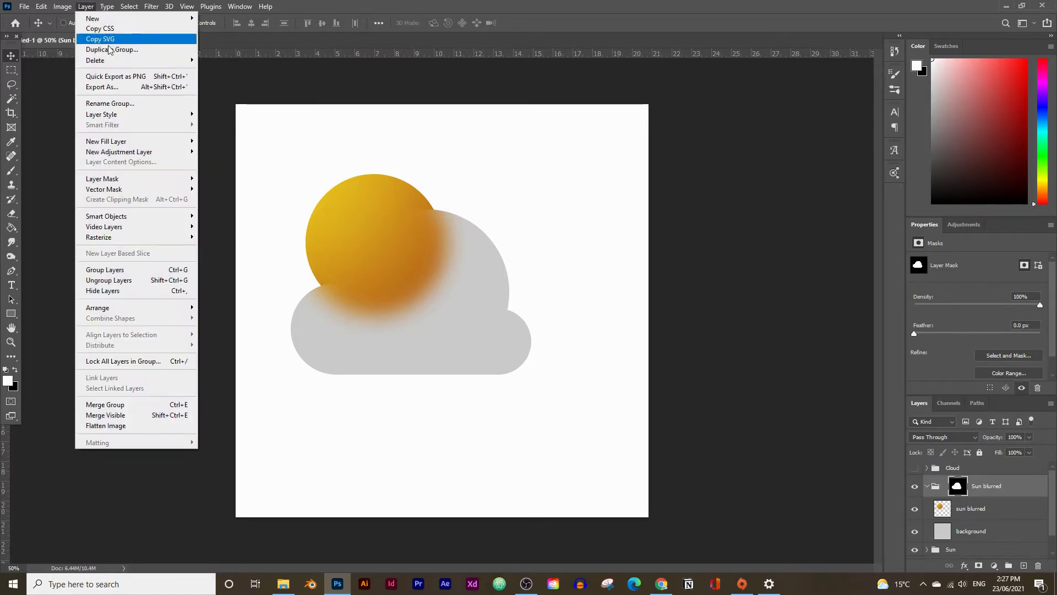
{"action": "mouse_move", "coordinate": [122, 118]}
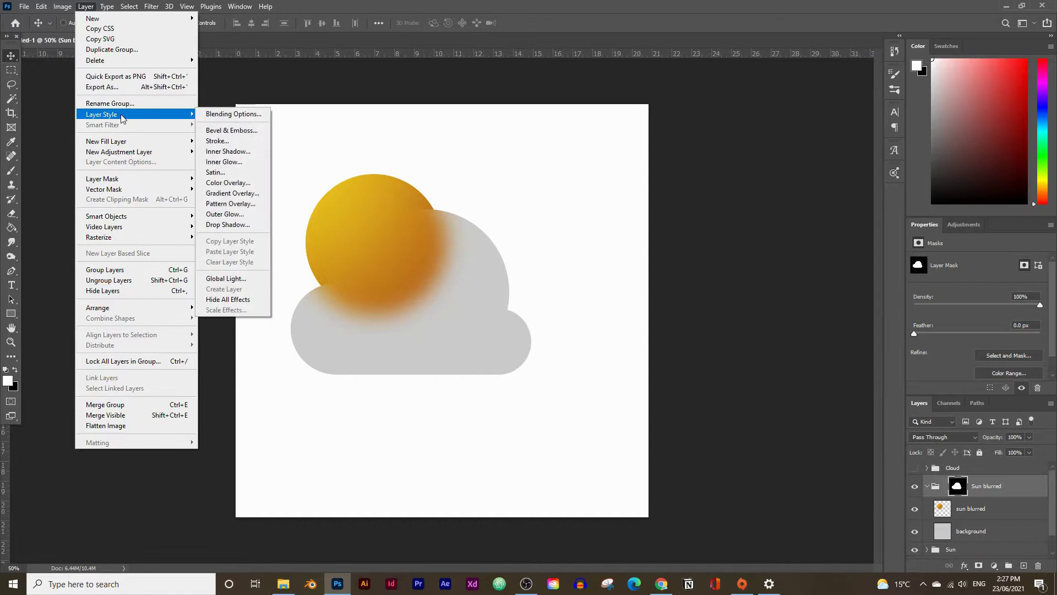
{"action": "left_click", "coordinate": [241, 225]}
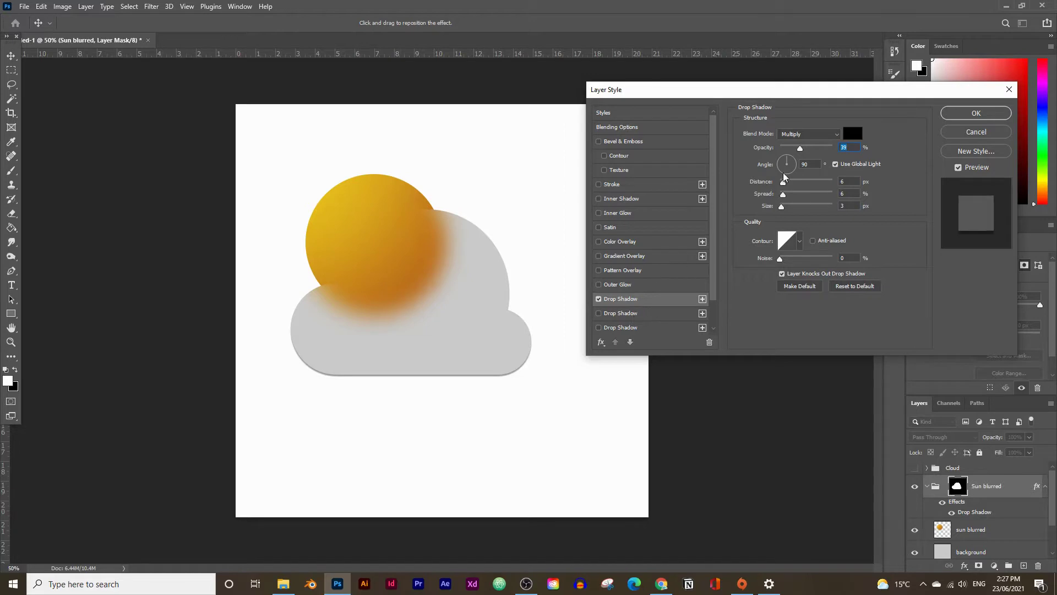
{"action": "left_click_drag", "start_coordinate": [785, 184], "coordinate": [787, 206]}
{"action": "left_click_drag", "start_coordinate": [799, 149], "coordinate": [786, 149]}
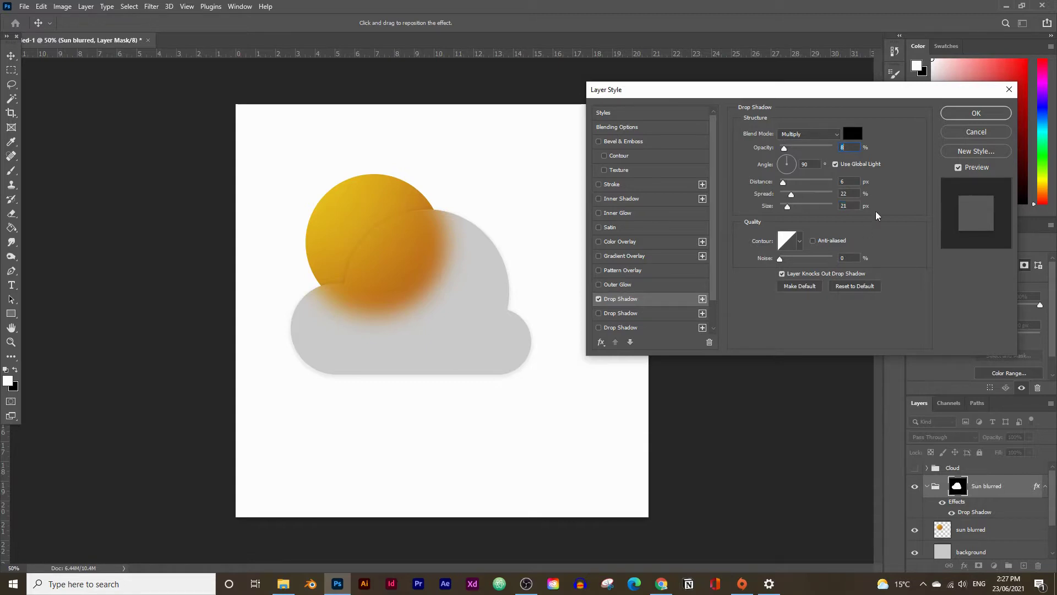
{"action": "left_click", "coordinate": [952, 111]}
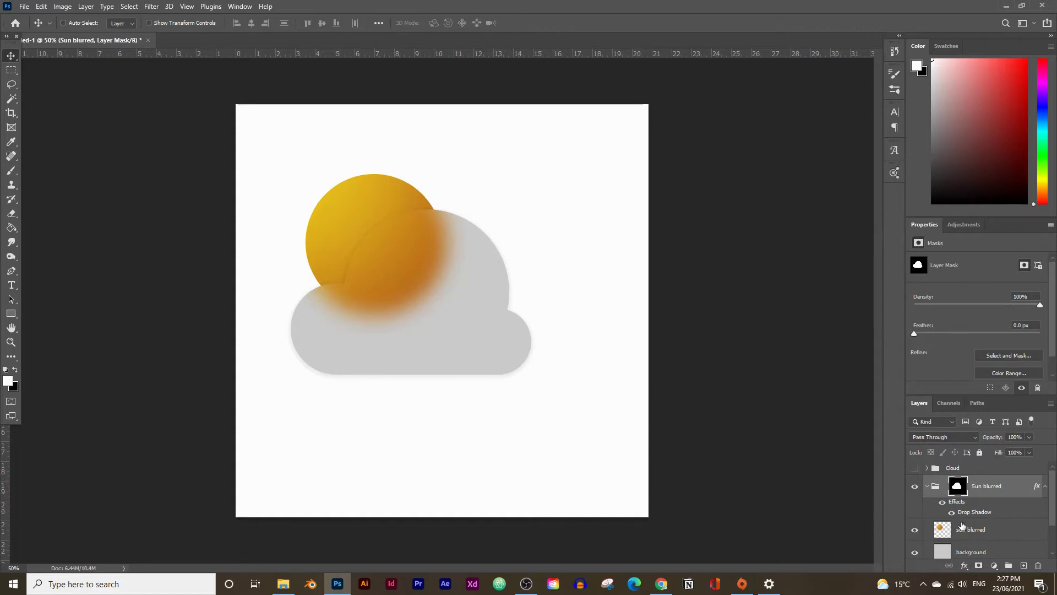
Add a Solid Color fill layer in light grey e4e4e4 above the background layer inside the Sun blurred group.
{"action": "scroll", "coordinate": [964, 526], "scroll_direction": "down", "scroll_amount": 1}
{"action": "left_click", "coordinate": [978, 526]}
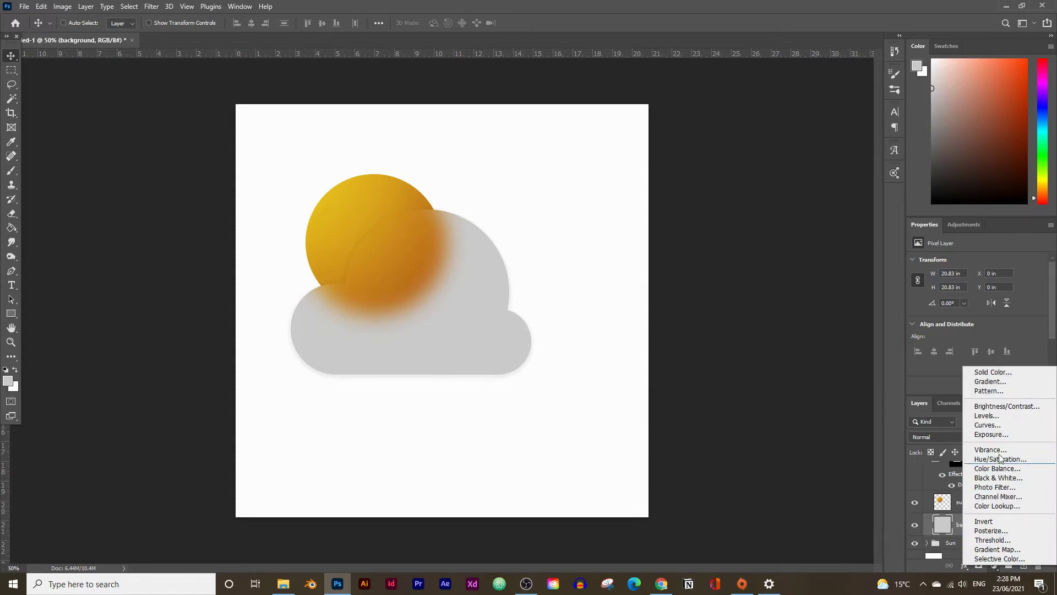
{"action": "left_click", "coordinate": [990, 372]}
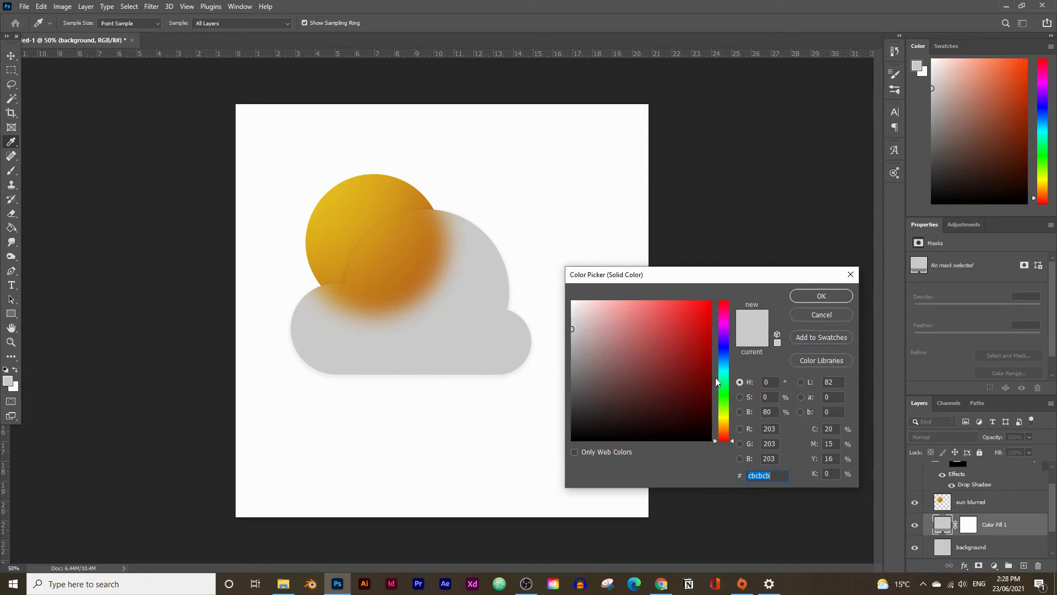
{"action": "mouse_move", "coordinate": [587, 335]}
{"action": "left_mouse_down"}
{"action": "mouse_move", "coordinate": [562, 349]}
{"action": "mouse_move", "coordinate": [536, 312]}
{"action": "mouse_move", "coordinate": [573, 315]}
{"action": "left_mouse_up"}
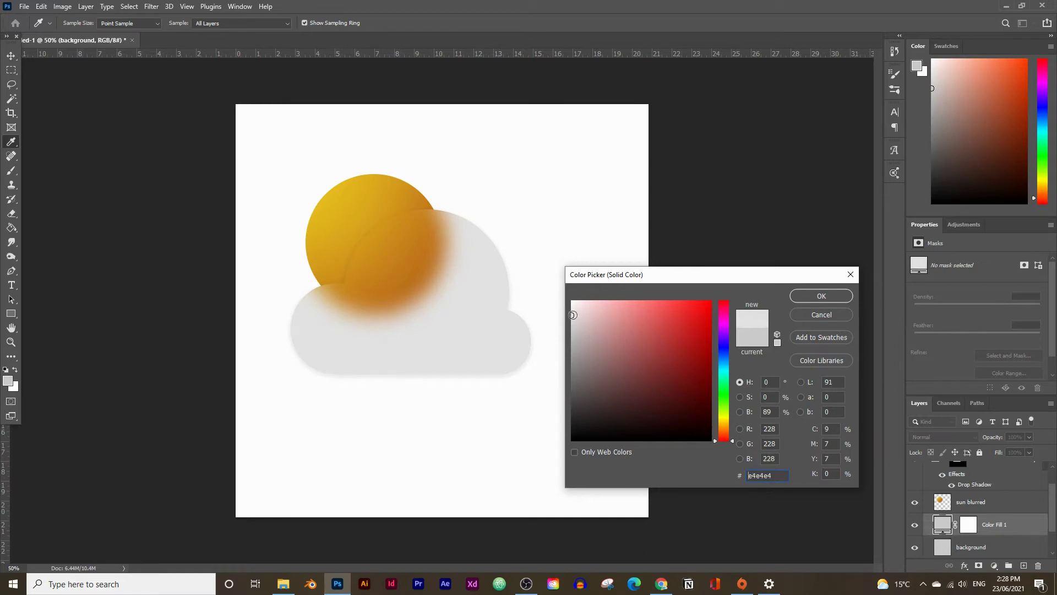
{"action": "left_click", "coordinate": [808, 295]}
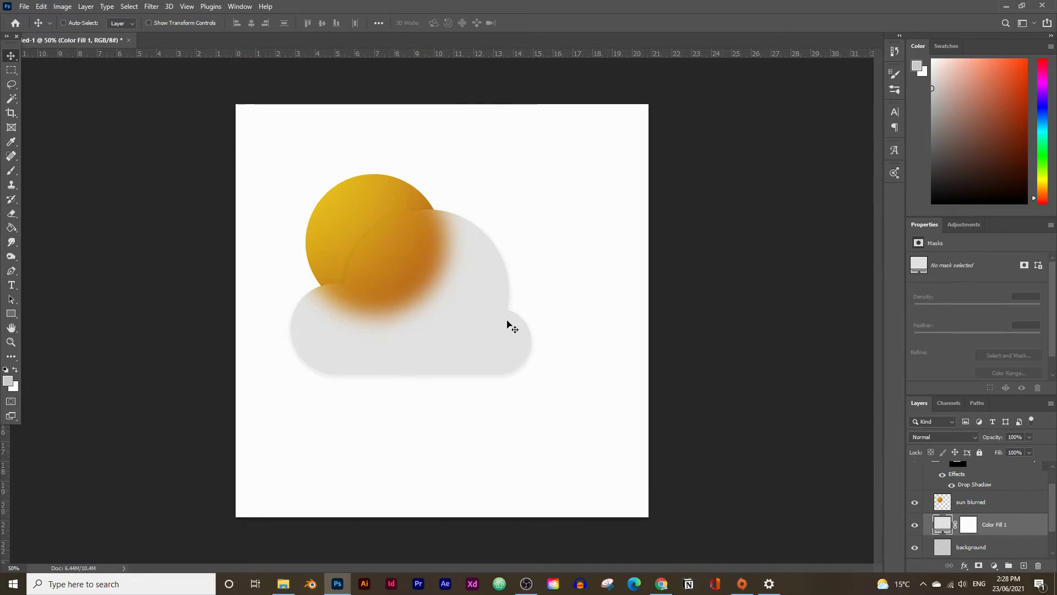
Try red and blue tints on the cloud's solid color fill, and set it to grey c0c0c0.
{"action": "double_click", "coordinate": [943, 523]}
{"action": "left_click", "coordinate": [700, 361]}
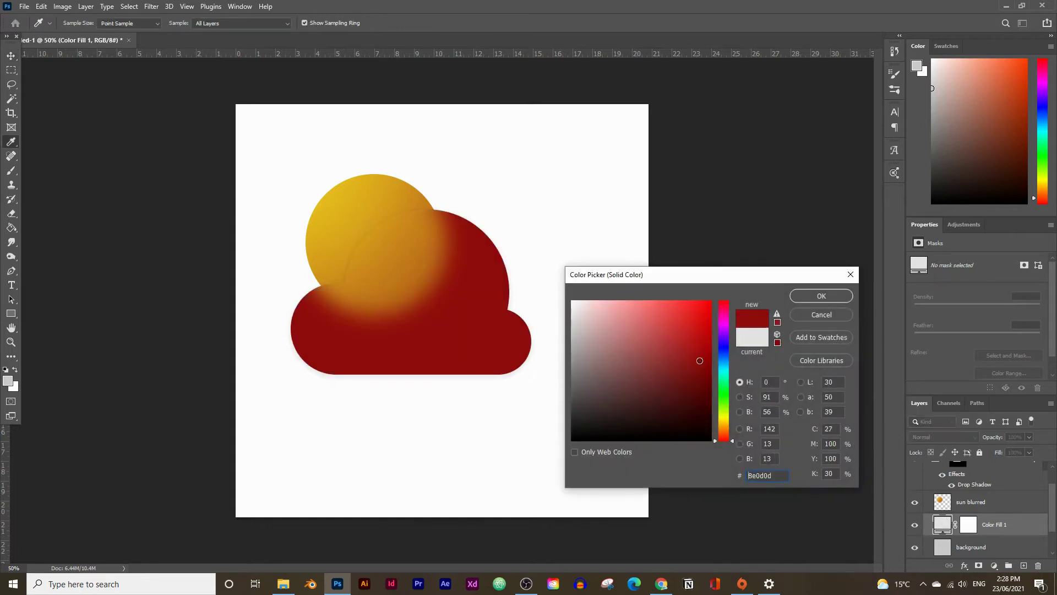
{"action": "left_click_drag", "start_coordinate": [699, 361], "coordinate": [691, 360]}
{"action": "left_click", "coordinate": [723, 351]}
{"action": "left_click", "coordinate": [619, 363]}
{"action": "mouse_move", "coordinate": [619, 362]}
{"action": "left_mouse_down"}
{"action": "mouse_move", "coordinate": [538, 404]}
{"action": "mouse_move", "coordinate": [522, 428]}
{"action": "mouse_move", "coordinate": [464, 316]}
{"action": "mouse_move", "coordinate": [466, 345]}
{"action": "mouse_move", "coordinate": [460, 335]}
{"action": "left_mouse_up"}
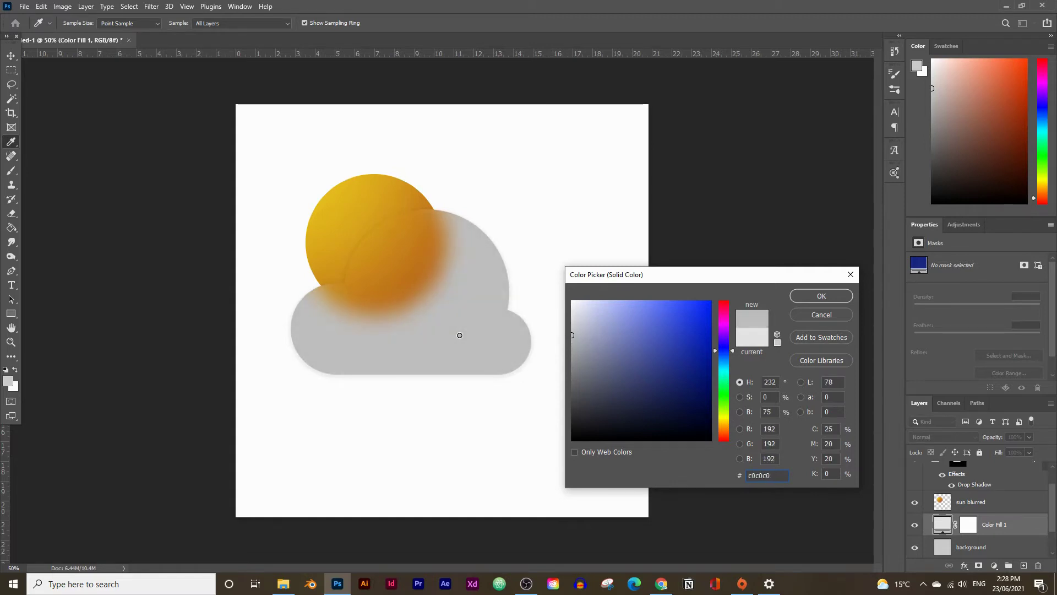
{"action": "left_click", "coordinate": [800, 296]}
Move the Sun blurred group's cloud mask slightly up and to the right over the sun.
{"action": "scroll", "coordinate": [974, 504], "scroll_direction": "up", "scroll_amount": 1}
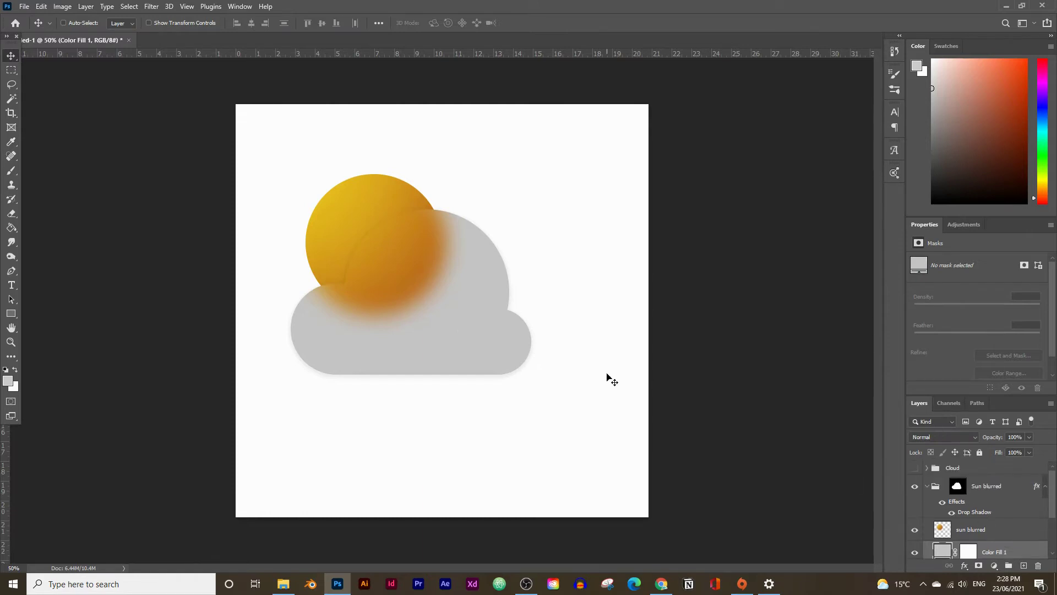
{"action": "left_click", "coordinate": [959, 488]}
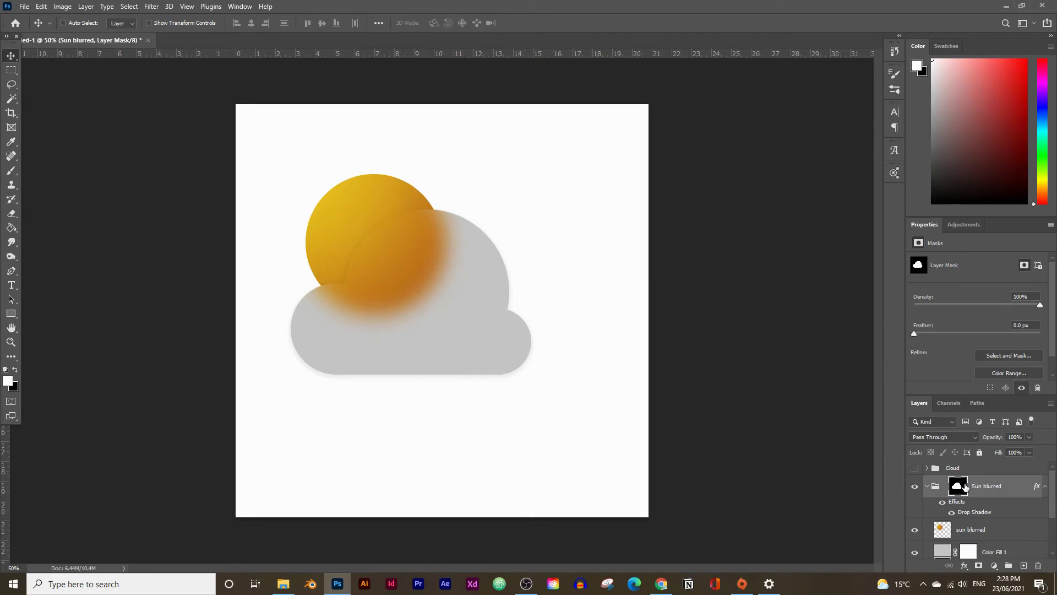
{"action": "left_click_drag", "start_coordinate": [393, 275], "coordinate": [422, 260]}
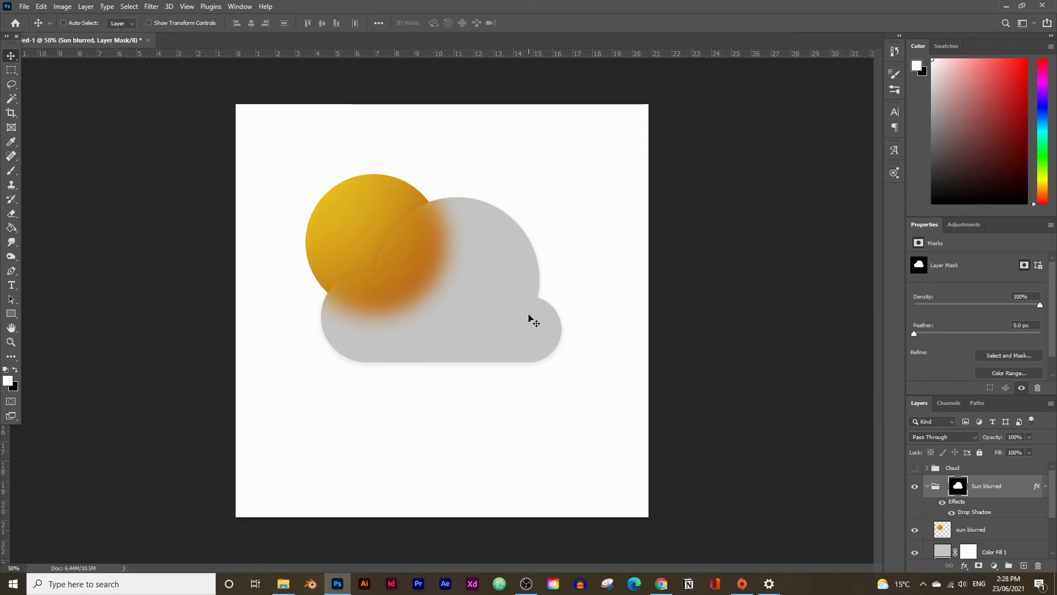
Switch to Chrome, look over the frosted icon reference pins on Pinterest, and return to Photoshop.
{"action": "mouse_move", "coordinate": [662, 585]}
{"action": "left_click", "coordinate": [639, 552]}
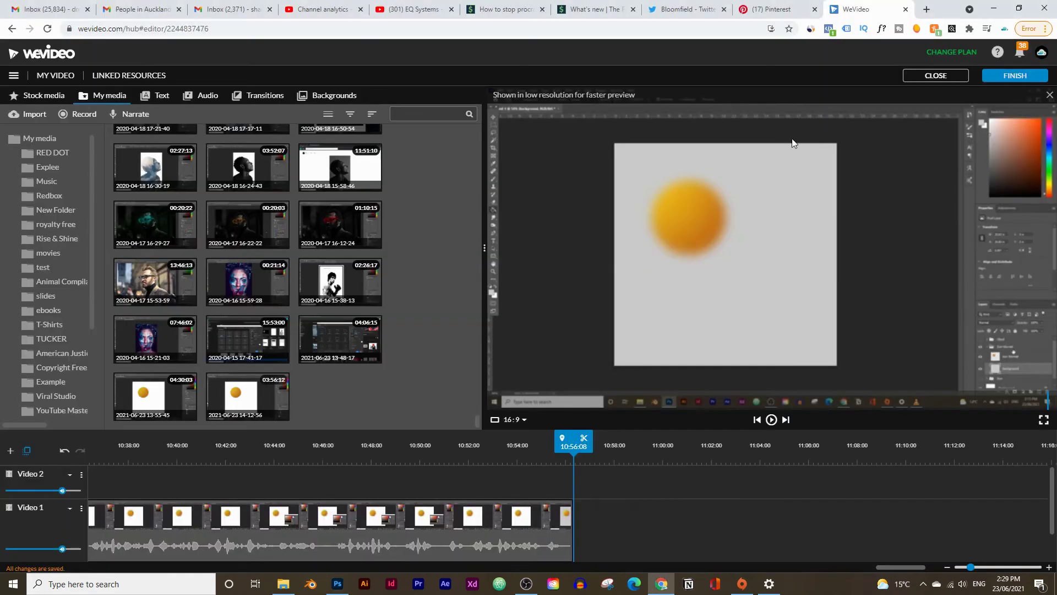
{"action": "left_click", "coordinate": [797, 7]}
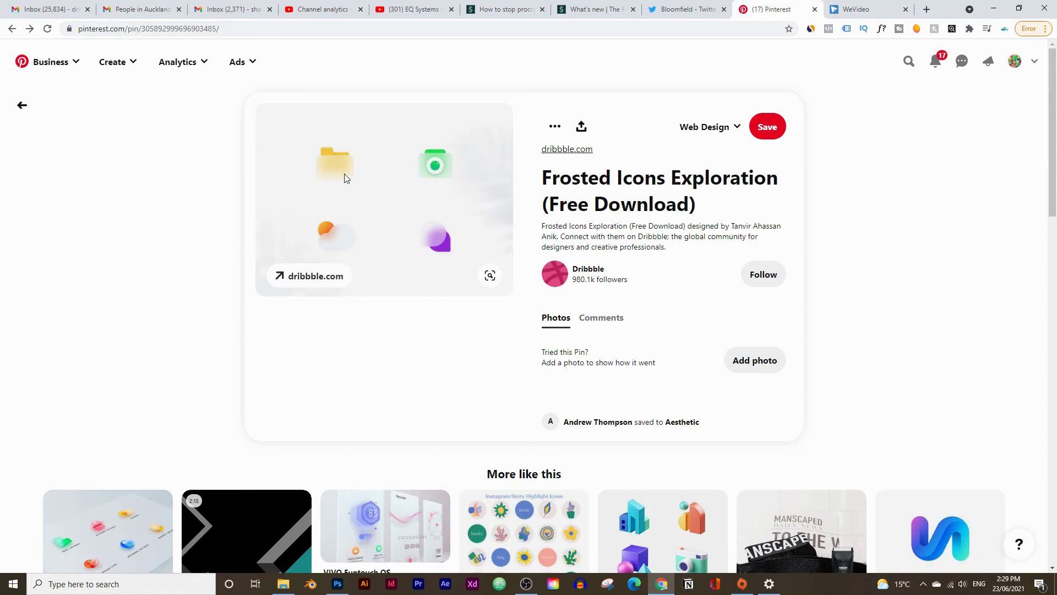
{"action": "scroll", "coordinate": [286, 212], "scroll_direction": "down", "scroll_amount": 3}
{"action": "left_click", "coordinate": [22, 106]}
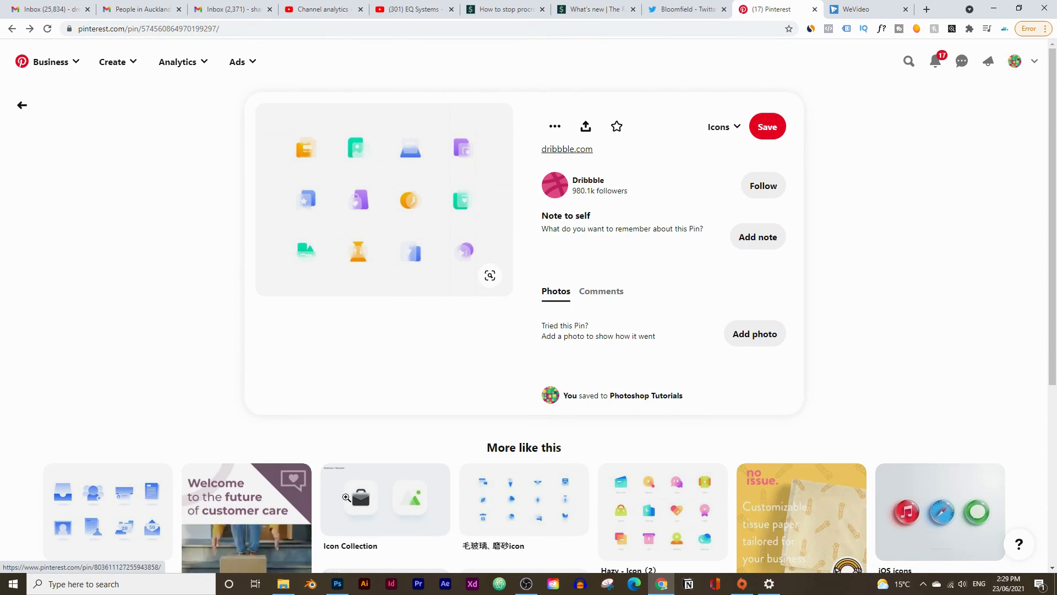
{"action": "key", "text": "alt+Tab"}
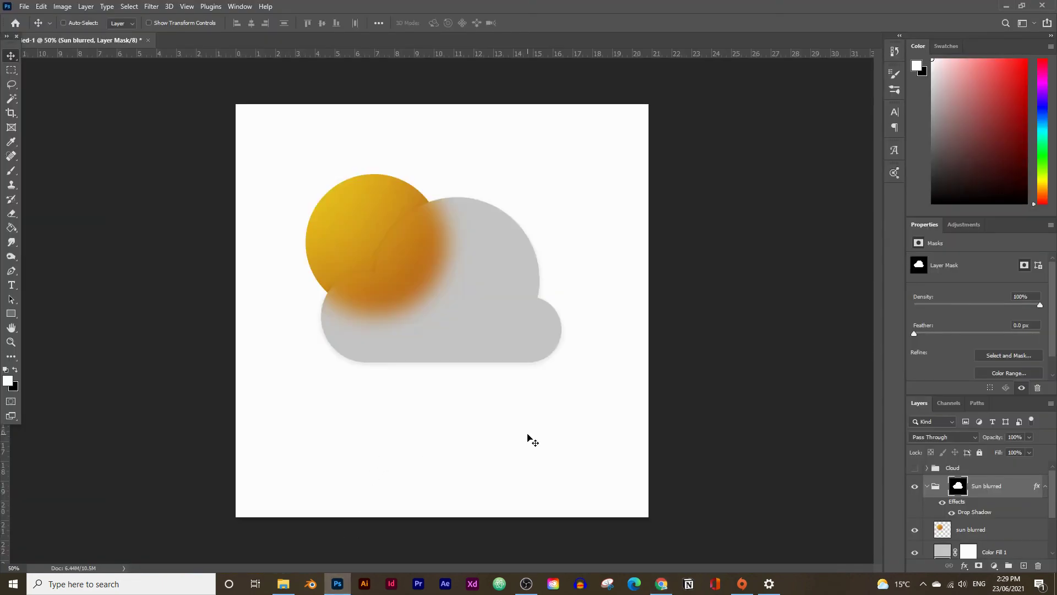